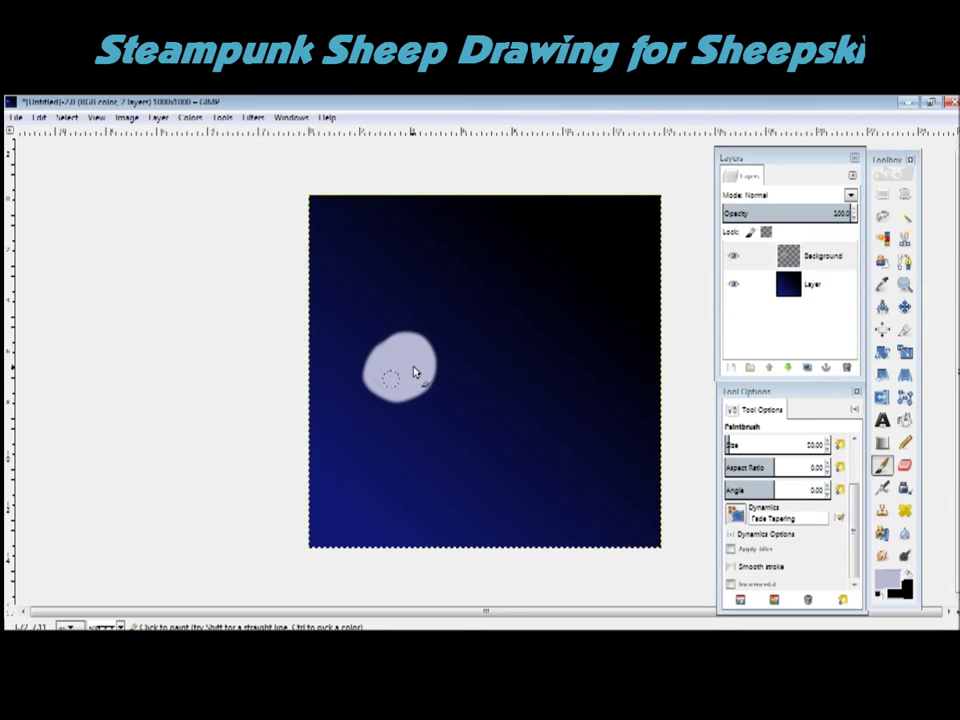
# Step: Paint pale lavender lobes of the fleece, including its lower left and right
pyautogui.click(790, 439)
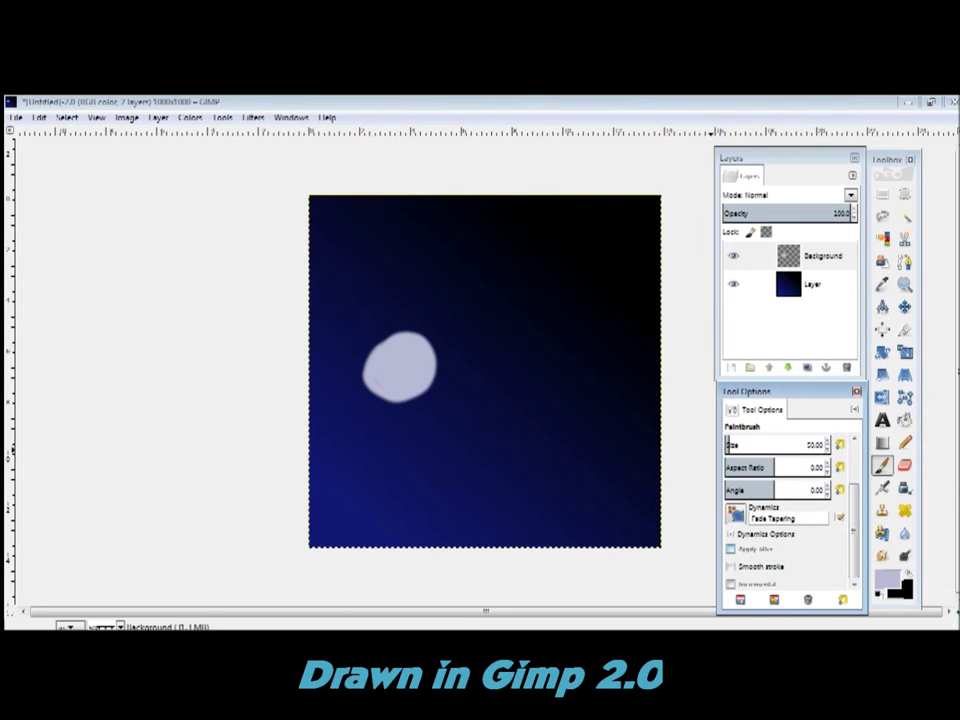
pyautogui.moveTo(410, 380)
pyautogui.mouseDown()
pyautogui.moveTo(471, 332)
pyautogui.moveTo(439, 332)
pyautogui.moveTo(435, 386)
pyautogui.moveTo(468, 362)
pyautogui.moveTo(435, 429)
pyautogui.moveTo(422, 386)
pyautogui.moveTo(496, 353)
pyautogui.moveTo(497, 369)
pyautogui.moveTo(476, 311)
pyautogui.moveTo(497, 332)
pyautogui.moveTo(544, 328)
pyautogui.moveTo(552, 340)
pyautogui.moveTo(541, 348)
pyautogui.mouseUp()
pyautogui.moveTo(405, 472)
pyautogui.mouseDown()
pyautogui.moveTo(531, 364)
pyautogui.moveTo(536, 400)
pyautogui.moveTo(503, 383)
pyautogui.moveTo(562, 362)
pyautogui.mouseUp()
# Step: With a darker lavender, dab spots along the fleece's top, right edge and middle
pyautogui.click(886, 578)
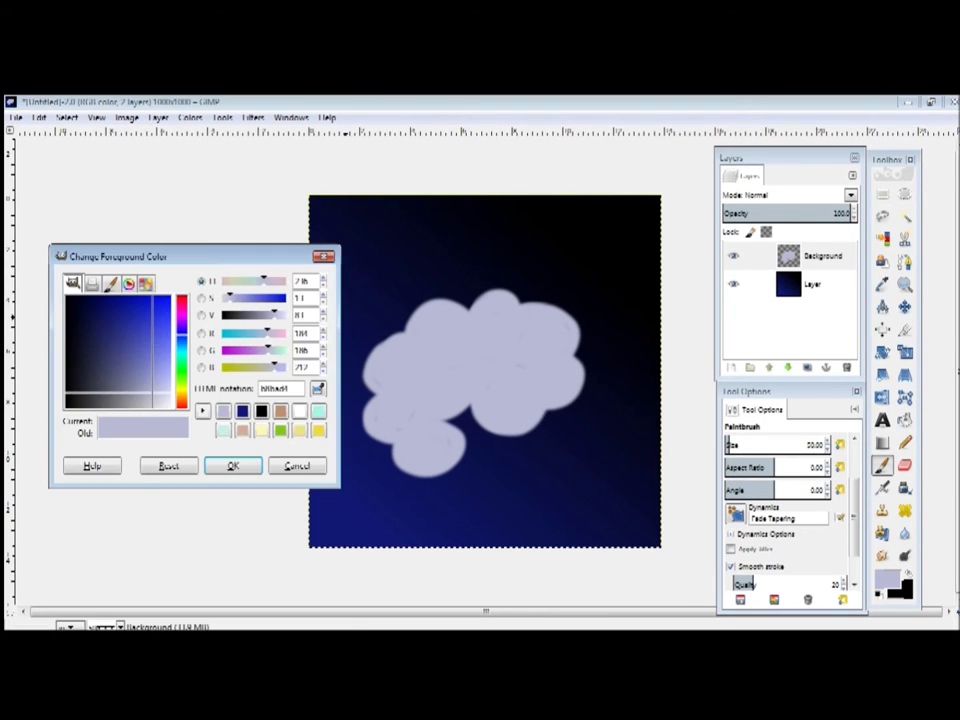
pyautogui.click(163, 313)
pyautogui.click(231, 465)
pyautogui.click(465, 320)
pyautogui.click(530, 297)
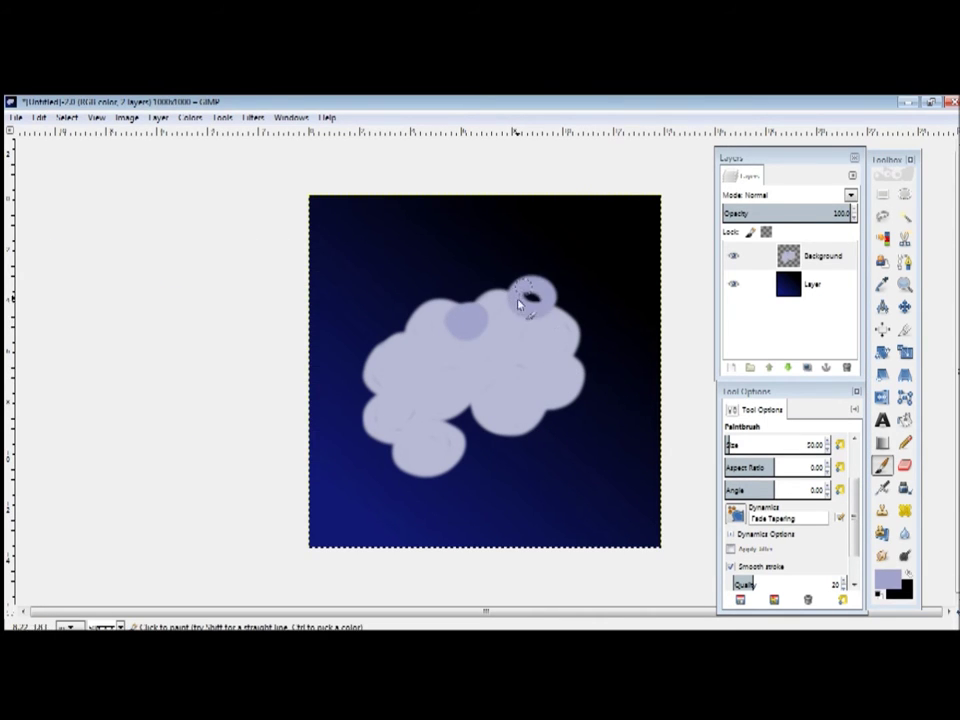
pyautogui.moveTo(497, 294); pyautogui.dragTo(477, 306)
pyautogui.moveTo(574, 316); pyautogui.dragTo(574, 347)
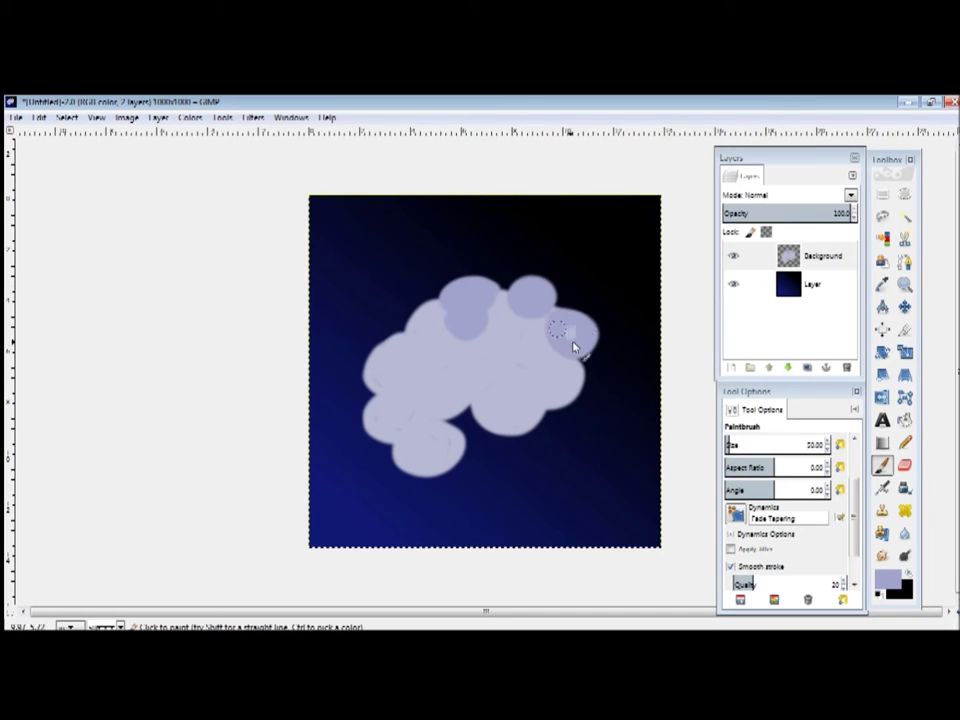
pyautogui.click(521, 336)
# Step: Paint a darker curl, fill in the fleece top and extend its right edge
pyautogui.moveTo(512, 374)
pyautogui.mouseDown()
pyautogui.moveTo(551, 387)
pyautogui.moveTo(572, 369)
pyautogui.mouseUp()
pyautogui.click(603, 368)
pyautogui.moveTo(527, 277)
pyautogui.mouseDown()
pyautogui.moveTo(506, 300)
pyautogui.moveTo(574, 279)
pyautogui.moveTo(542, 289)
pyautogui.moveTo(590, 347)
pyautogui.moveTo(589, 279)
pyautogui.moveTo(600, 291)
pyautogui.mouseUp()
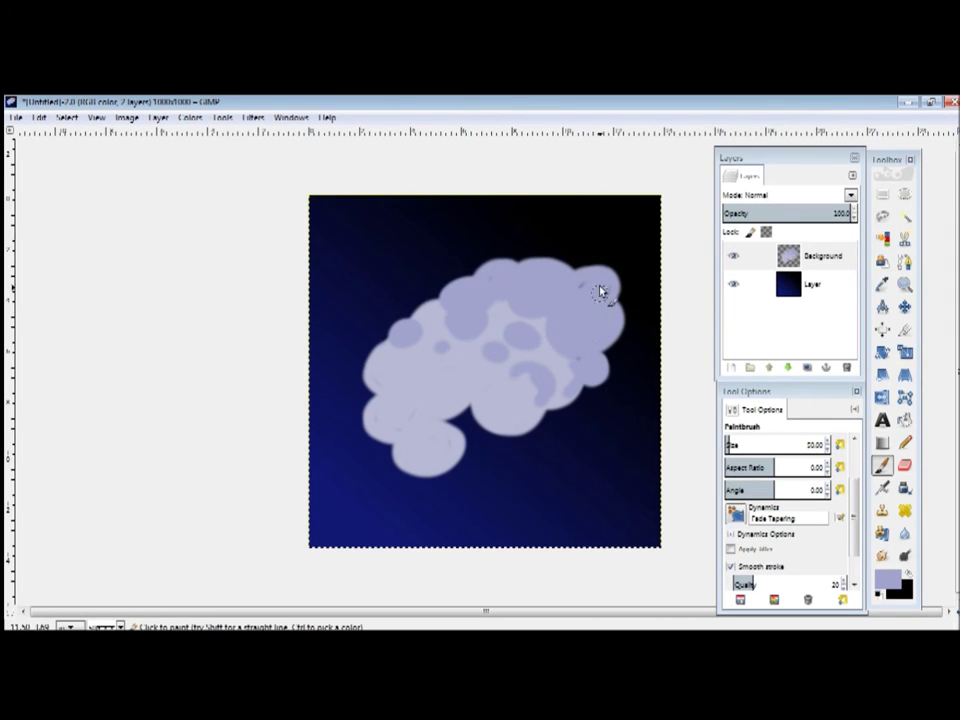
pyautogui.moveTo(628, 343)
pyautogui.mouseDown()
pyautogui.moveTo(624, 362)
pyautogui.moveTo(626, 313)
pyautogui.moveTo(604, 393)
pyautogui.moveTo(560, 427)
pyautogui.moveTo(586, 440)
pyautogui.mouseUp()
# Step: Recolour and fill the dark notch and edge at the fleece's lower left
pyautogui.click(887, 580)
pyautogui.click(231, 465)
pyautogui.moveTo(473, 405)
pyautogui.mouseDown()
pyautogui.moveTo(456, 429)
pyautogui.moveTo(490, 500)
pyautogui.moveTo(549, 437)
pyautogui.moveTo(546, 476)
pyautogui.moveTo(595, 458)
pyautogui.mouseUp()
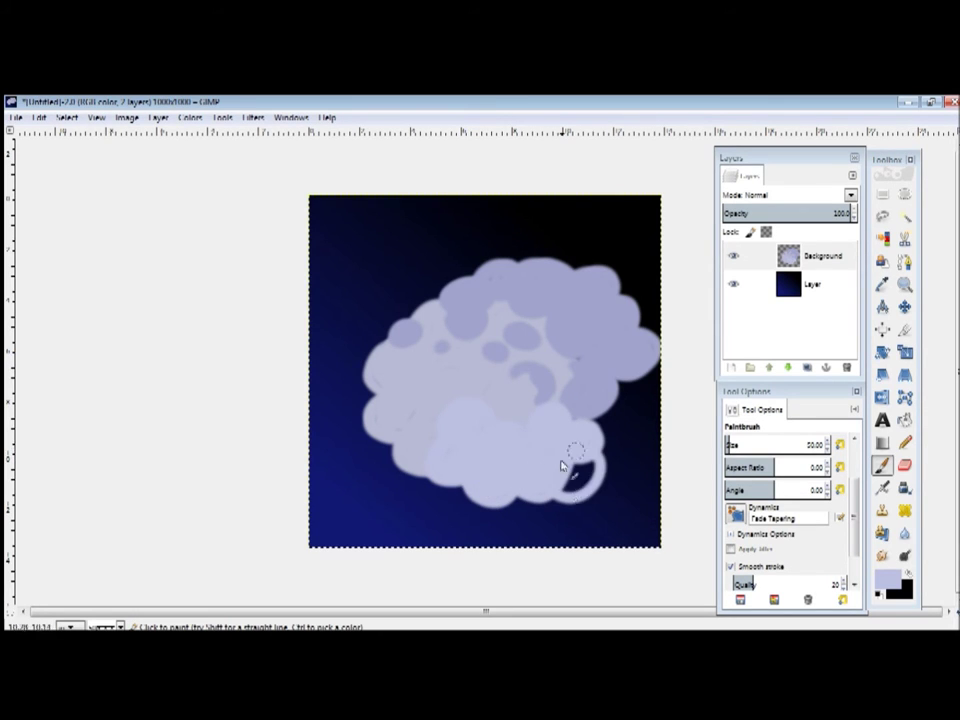
pyautogui.moveTo(372, 447)
pyautogui.mouseDown()
pyautogui.moveTo(456, 510)
pyautogui.moveTo(453, 499)
pyautogui.mouseUp()
# Step: Paint a darker lavender blob at the fleece's lower right, lightening part of it
pyautogui.click(886, 578)
pyautogui.click(231, 465)
pyautogui.moveTo(589, 420)
pyautogui.mouseDown()
pyautogui.moveTo(662, 392)
pyautogui.moveTo(626, 396)
pyautogui.moveTo(639, 461)
pyautogui.moveTo(639, 411)
pyautogui.mouseUp()
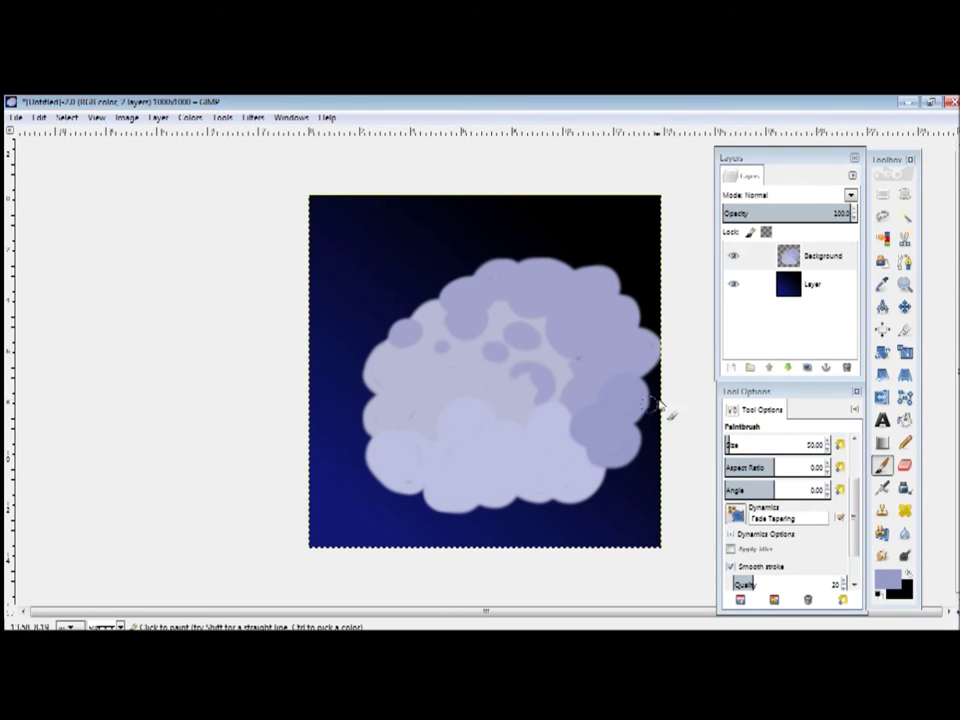
pyautogui.moveTo(582, 414)
pyautogui.mouseDown()
pyautogui.moveTo(568, 461)
pyautogui.moveTo(583, 450)
pyautogui.mouseUp()
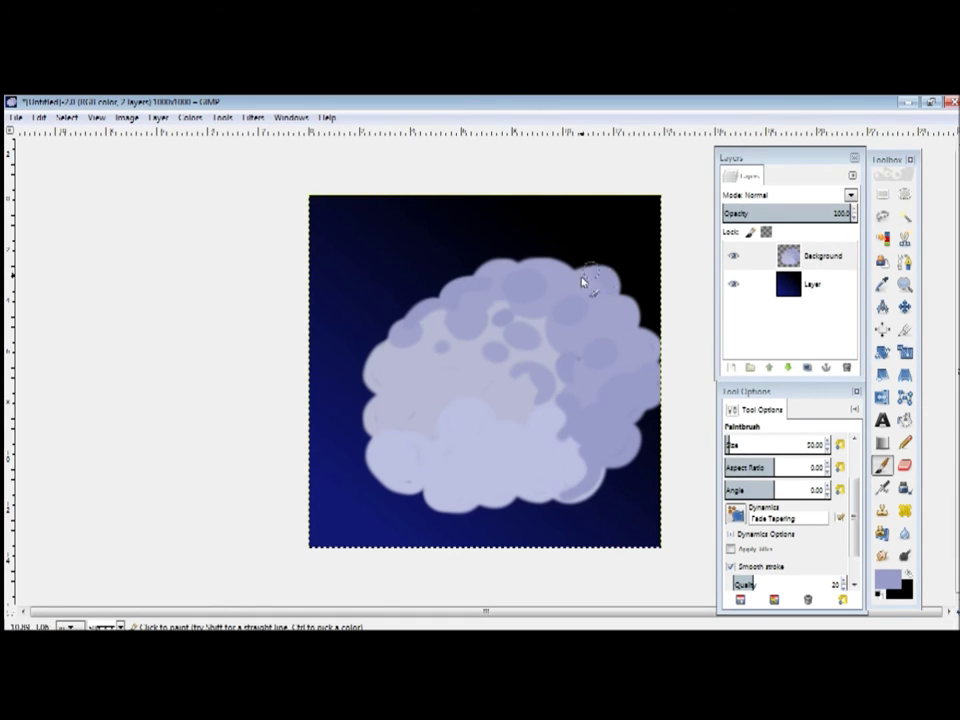
# Step: Dab three darker crater spots on the fleece's left-centre
pyautogui.click(400, 392)
pyautogui.click(455, 365)
pyautogui.click(494, 375)
# Step: Pick a darker shading colour and shade the fleece's upper-right edge and top
pyautogui.click(886, 578)
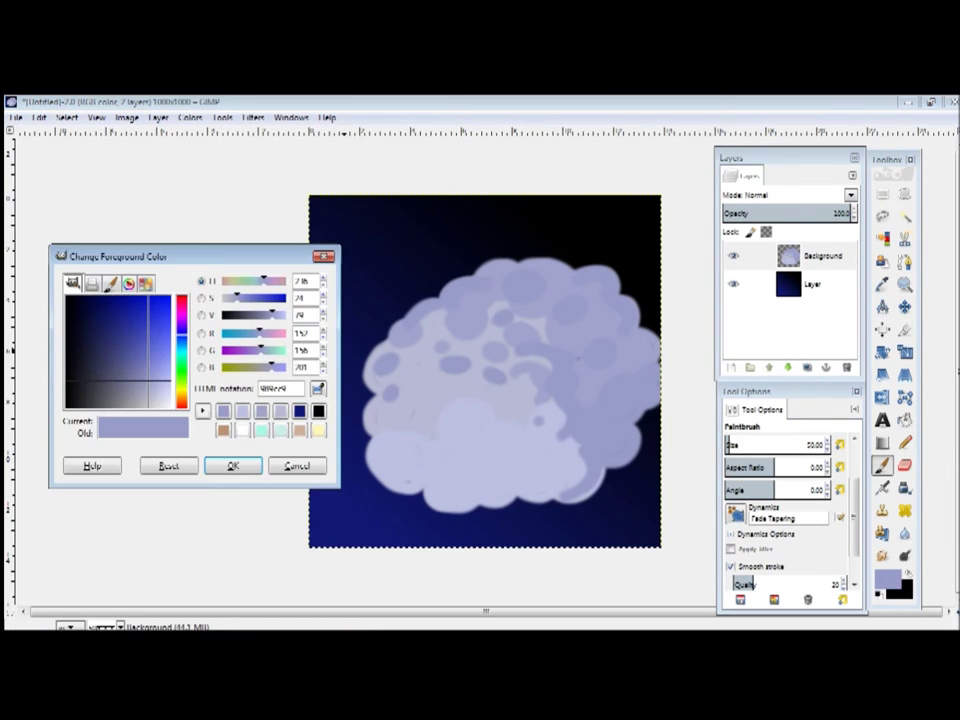
pyautogui.click(231, 465)
pyautogui.click(570, 280)
pyautogui.click(490, 270)
pyautogui.moveTo(621, 285); pyautogui.dragTo(630, 334)
pyautogui.moveTo(518, 265); pyautogui.dragTo(558, 261)
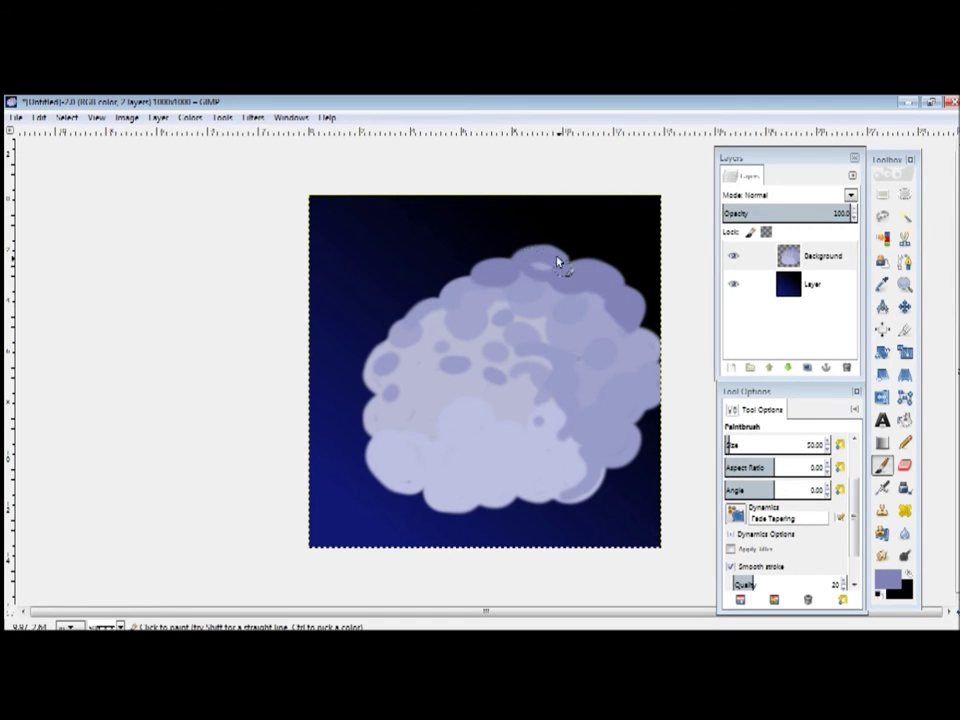
pyautogui.moveTo(589, 311); pyautogui.dragTo(513, 300)
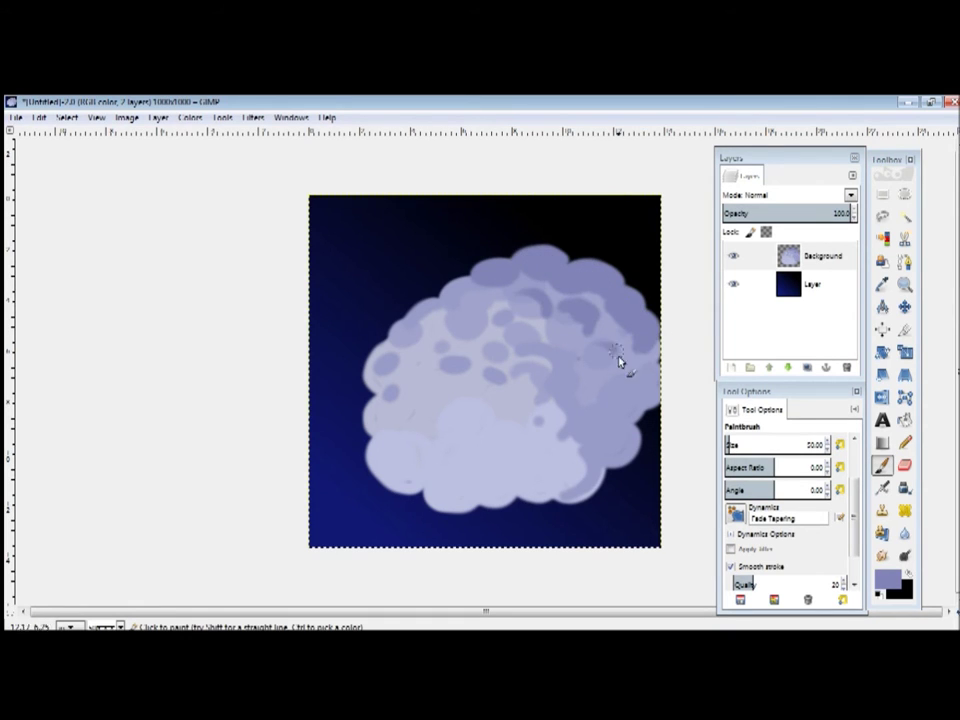
# Step: Shade along the fleece's right side, lower-right edge and bottom
pyautogui.moveTo(651, 380); pyautogui.dragTo(645, 414)
pyautogui.moveTo(597, 496)
pyautogui.mouseDown()
pyautogui.moveTo(662, 476)
pyautogui.moveTo(654, 446)
pyautogui.mouseUp()
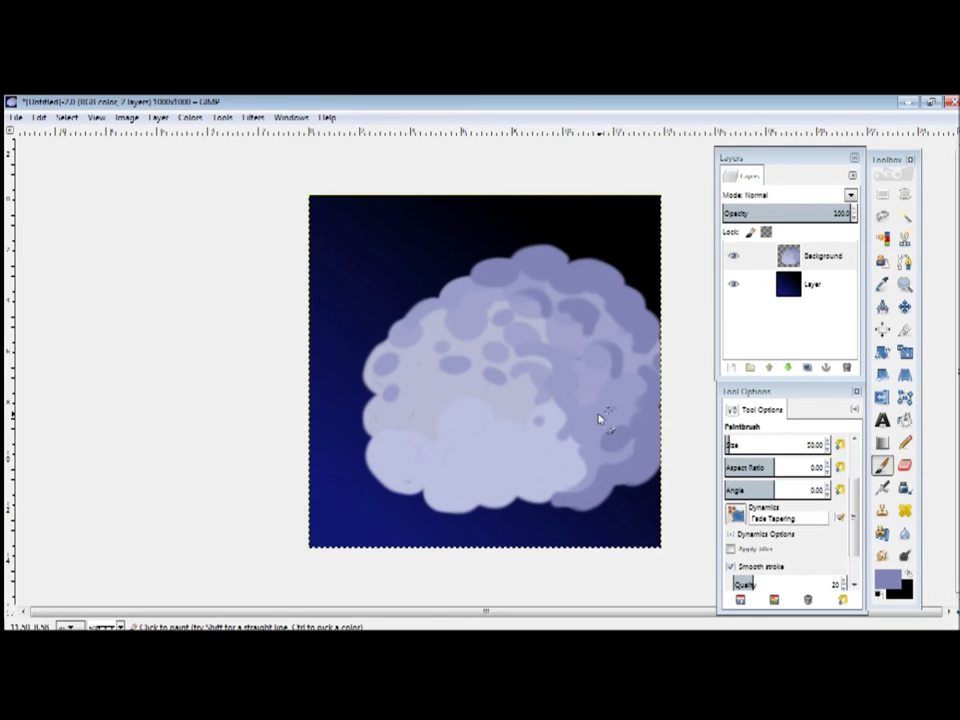
pyautogui.moveTo(587, 380); pyautogui.dragTo(591, 347)
pyautogui.moveTo(579, 390); pyautogui.dragTo(639, 354)
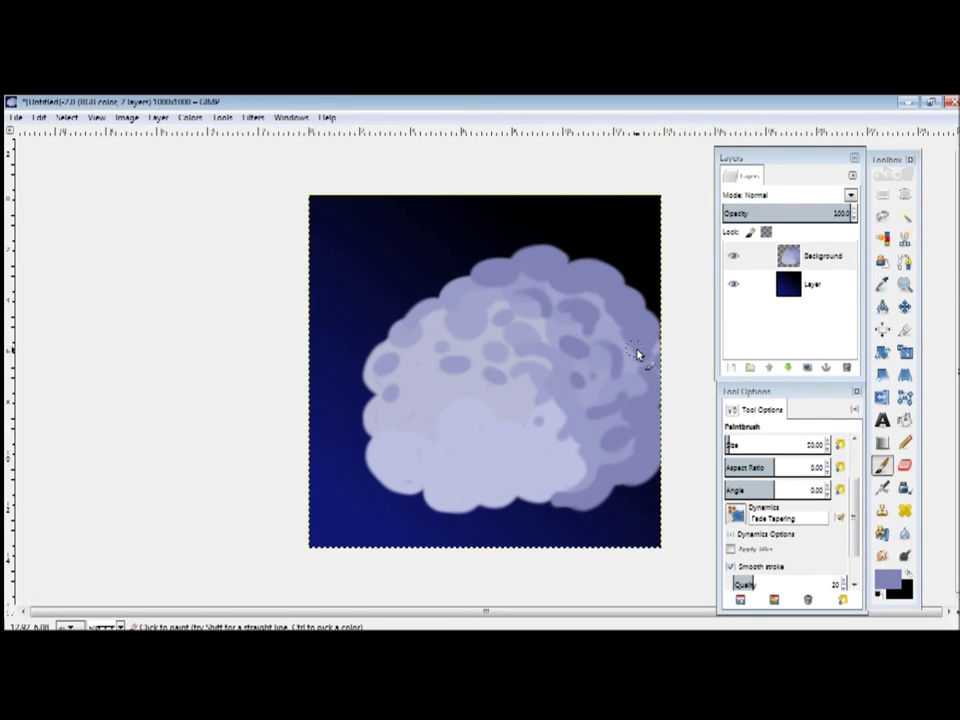
pyautogui.moveTo(559, 496); pyautogui.dragTo(482, 510)
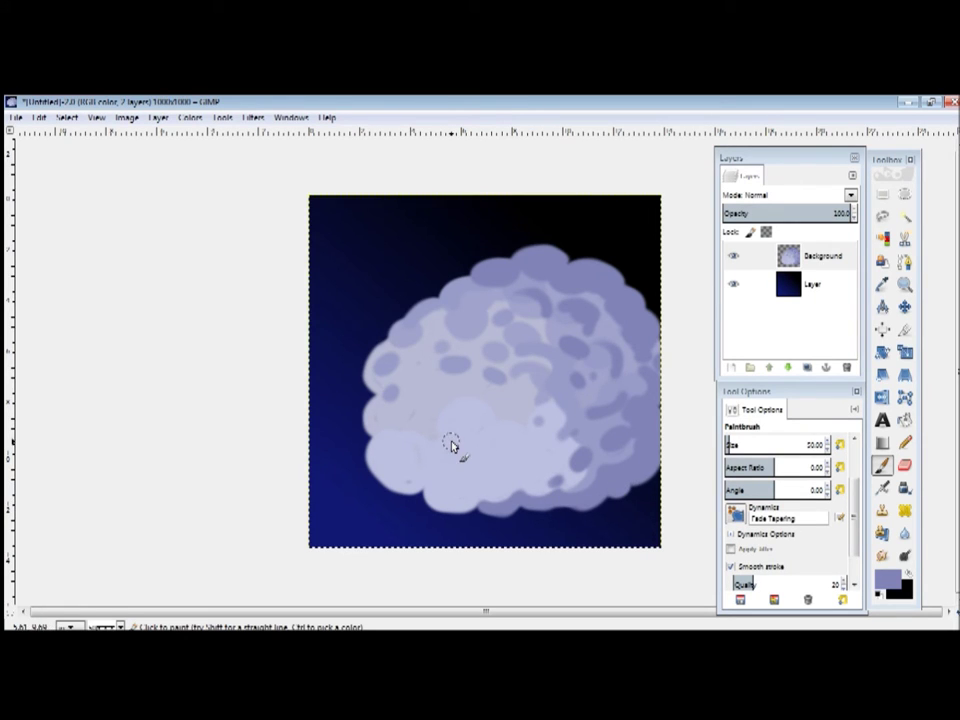
# Step: In purple, shade the fleece's upper-right, lower-right and right edges
pyautogui.click(886, 578)
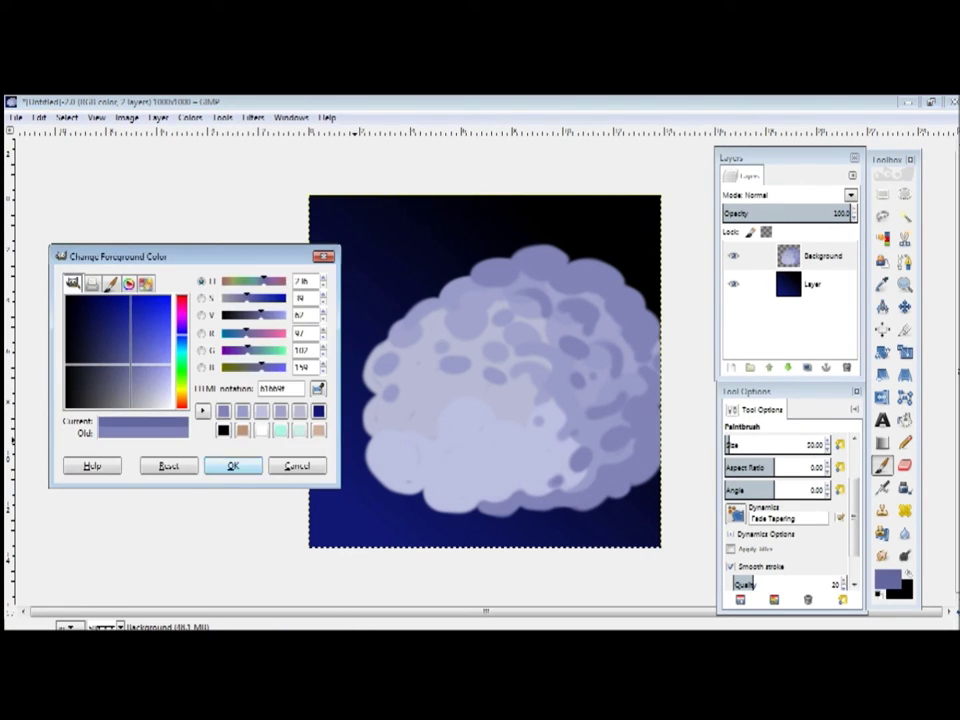
pyautogui.click(232, 465)
pyautogui.moveTo(628, 298); pyautogui.dragTo(583, 283)
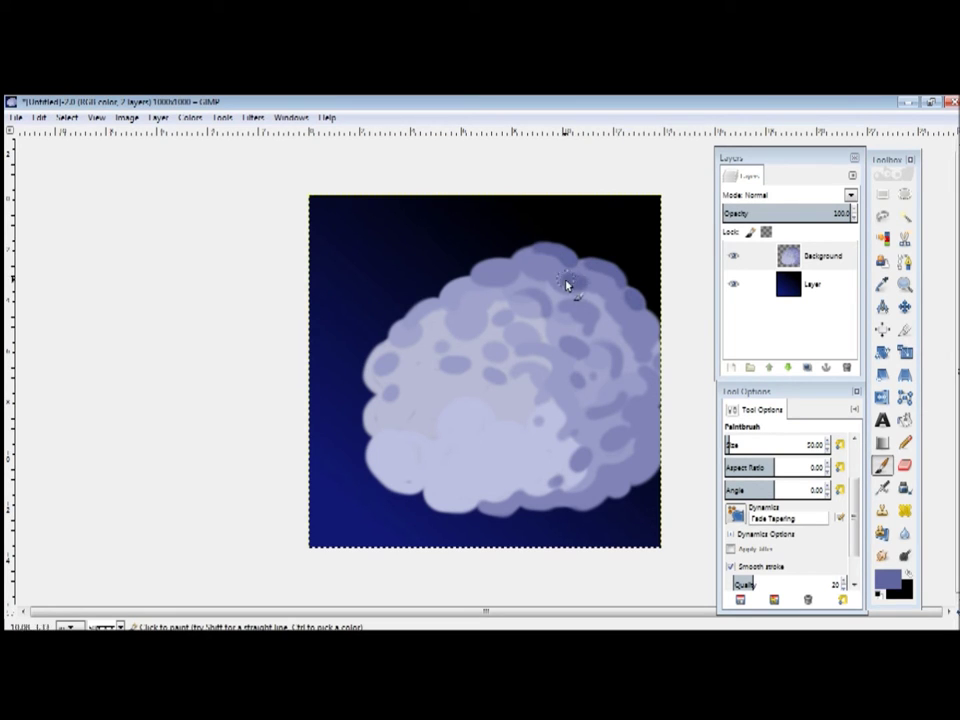
pyautogui.moveTo(664, 467); pyautogui.dragTo(596, 506)
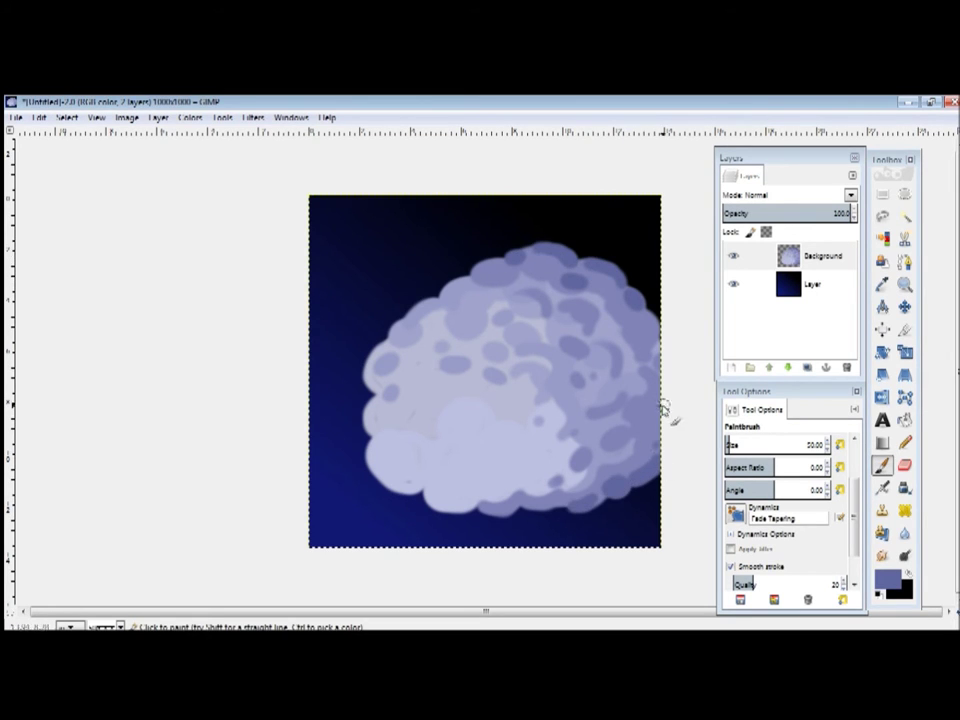
pyautogui.moveTo(654, 345); pyautogui.dragTo(641, 314)
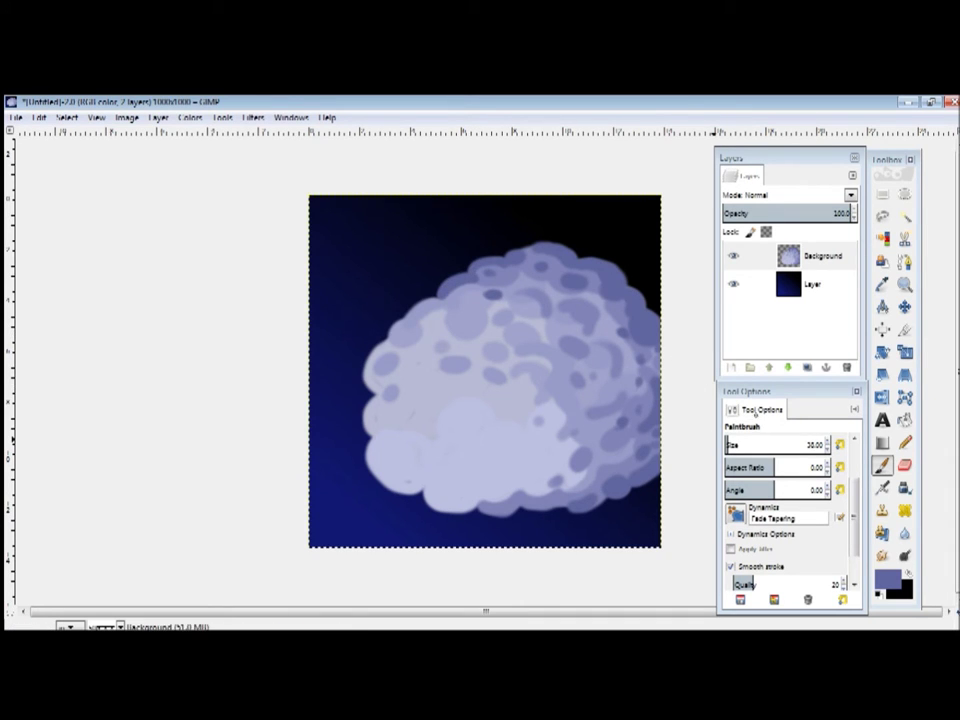
# Step: Paint the dark blue head with a drooping right ear and rounded top
pyautogui.click(886, 578)
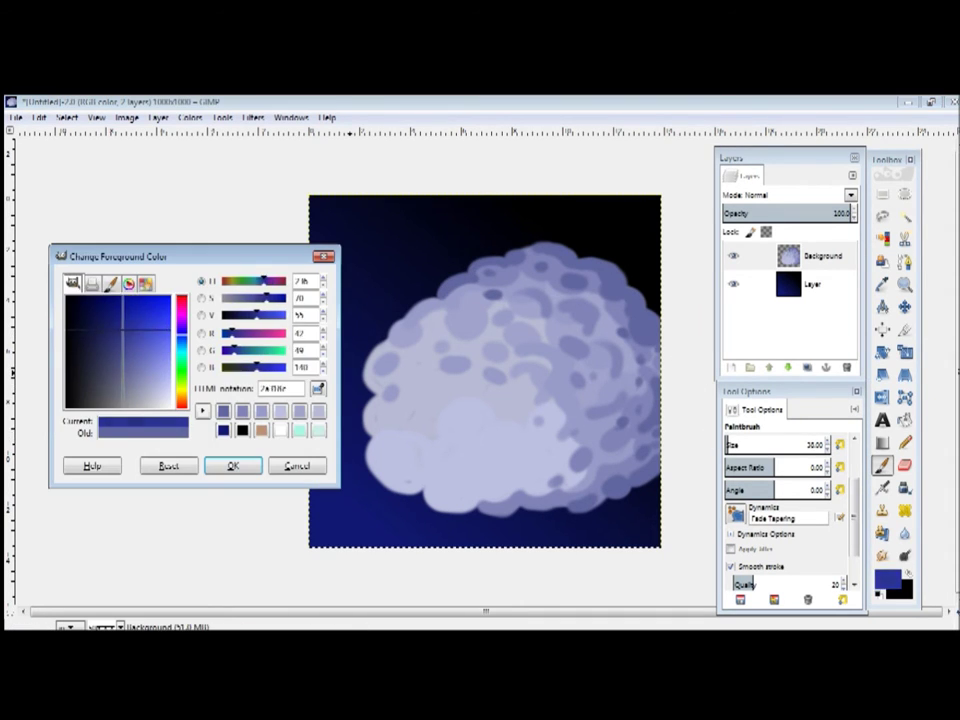
pyautogui.click(231, 465)
pyautogui.moveTo(422, 414)
pyautogui.mouseDown()
pyautogui.moveTo(478, 410)
pyautogui.moveTo(407, 429)
pyautogui.moveTo(467, 399)
pyautogui.moveTo(390, 471)
pyautogui.moveTo(398, 513)
pyautogui.moveTo(459, 501)
pyautogui.moveTo(499, 447)
pyautogui.moveTo(482, 429)
pyautogui.moveTo(424, 429)
pyautogui.moveTo(429, 461)
pyautogui.moveTo(491, 446)
pyautogui.moveTo(406, 478)
pyautogui.mouseUp()
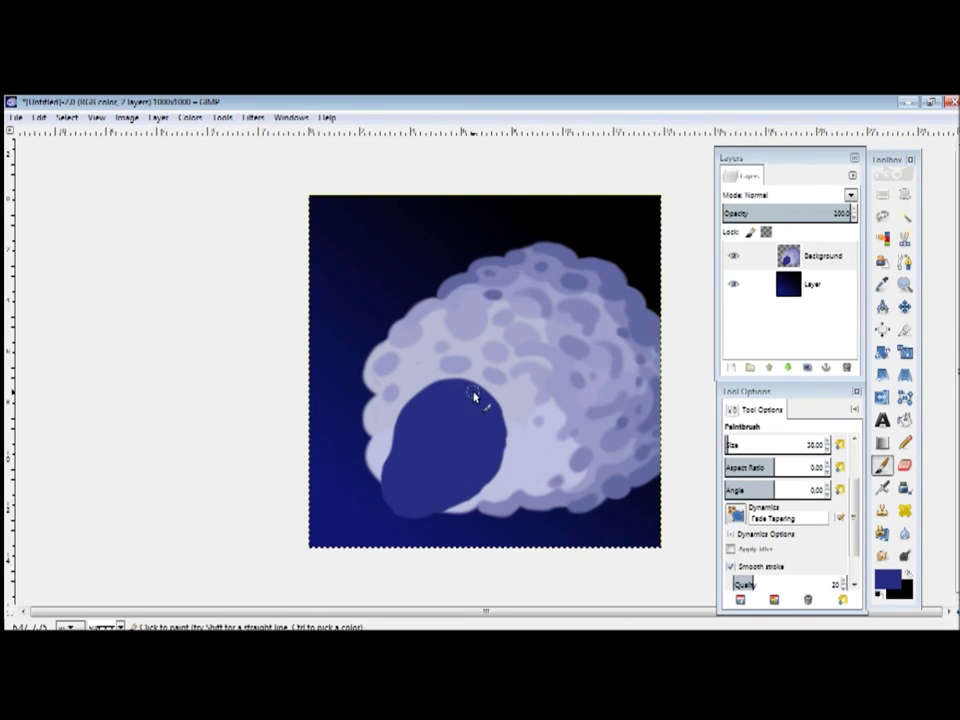
pyautogui.moveTo(530, 416)
pyautogui.mouseDown()
pyautogui.moveTo(542, 455)
pyautogui.moveTo(534, 439)
pyautogui.moveTo(521, 439)
pyautogui.moveTo(529, 454)
pyautogui.mouseUp()
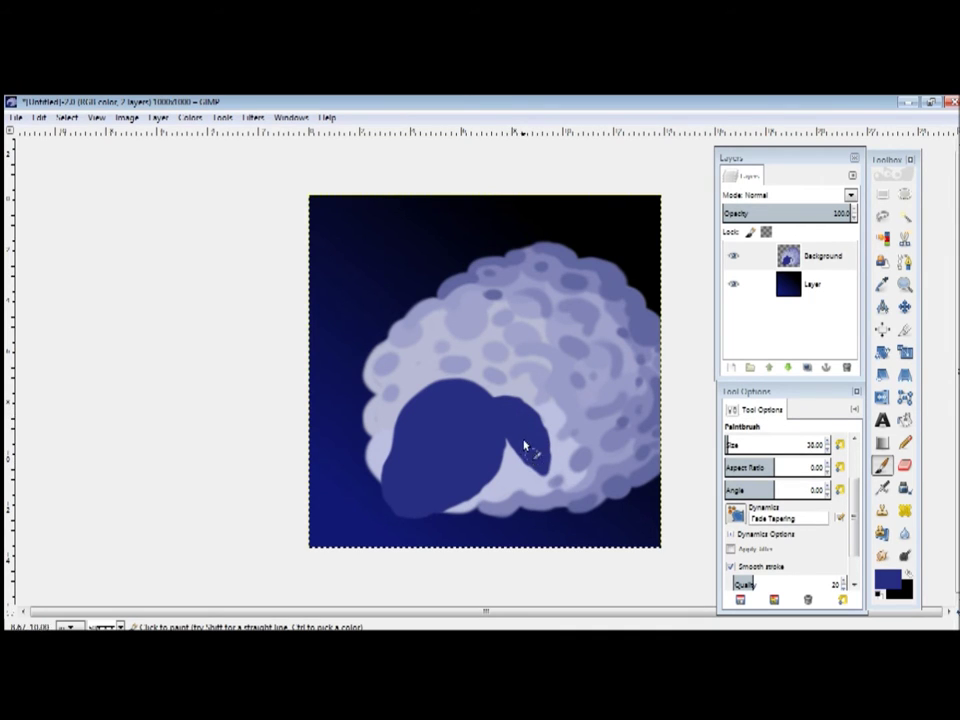
pyautogui.moveTo(411, 401); pyautogui.dragTo(384, 441)
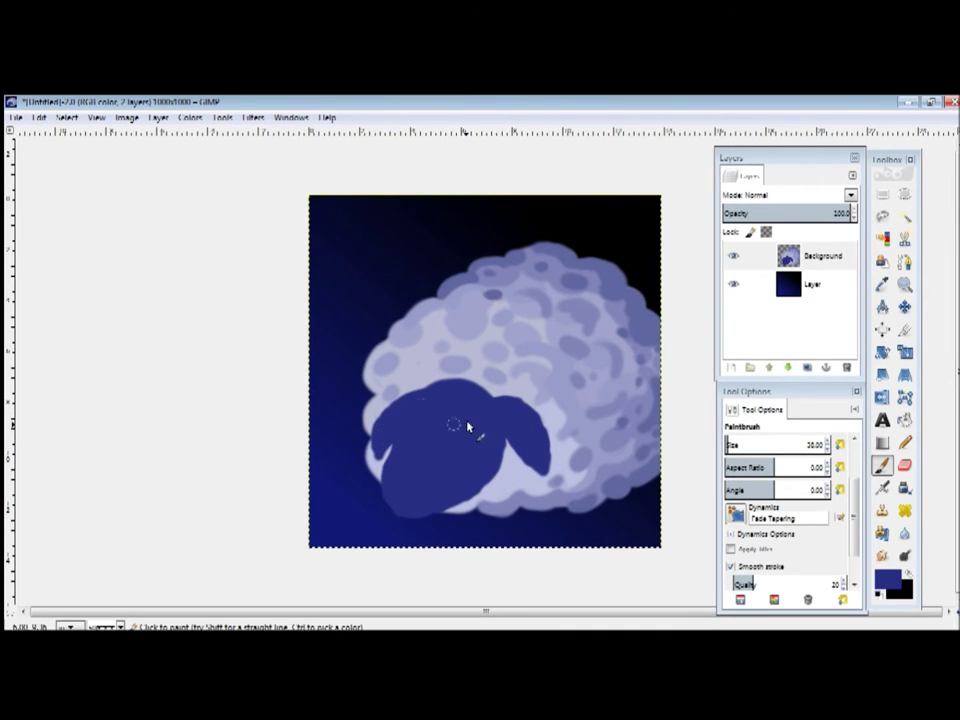
pyautogui.moveTo(440, 389)
pyautogui.mouseDown()
pyautogui.moveTo(497, 396)
pyautogui.moveTo(439, 386)
pyautogui.moveTo(403, 436)
pyautogui.mouseUp()
pyautogui.moveTo(455, 374); pyautogui.dragTo(492, 430)
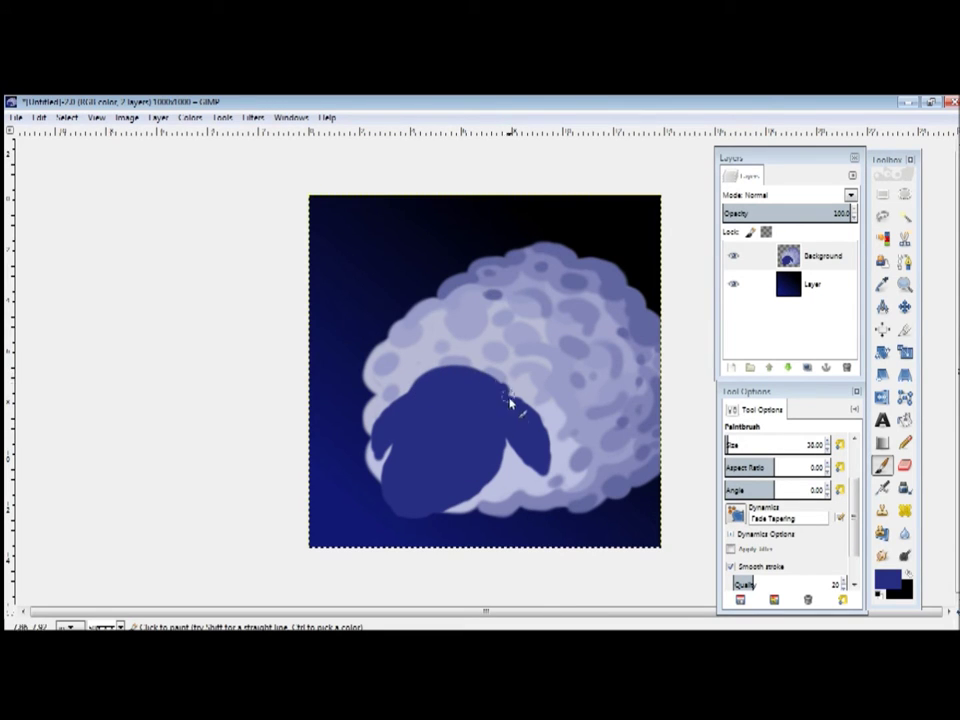
pyautogui.moveTo(447, 383)
pyautogui.mouseDown()
pyautogui.moveTo(489, 476)
pyautogui.moveTo(502, 453)
pyautogui.mouseUp()
# Step: Undo a stray stroke and outline the ear's left edge with a smaller brush
pyautogui.hotkey('ctrl', 'z')
pyautogui.click(887, 578)
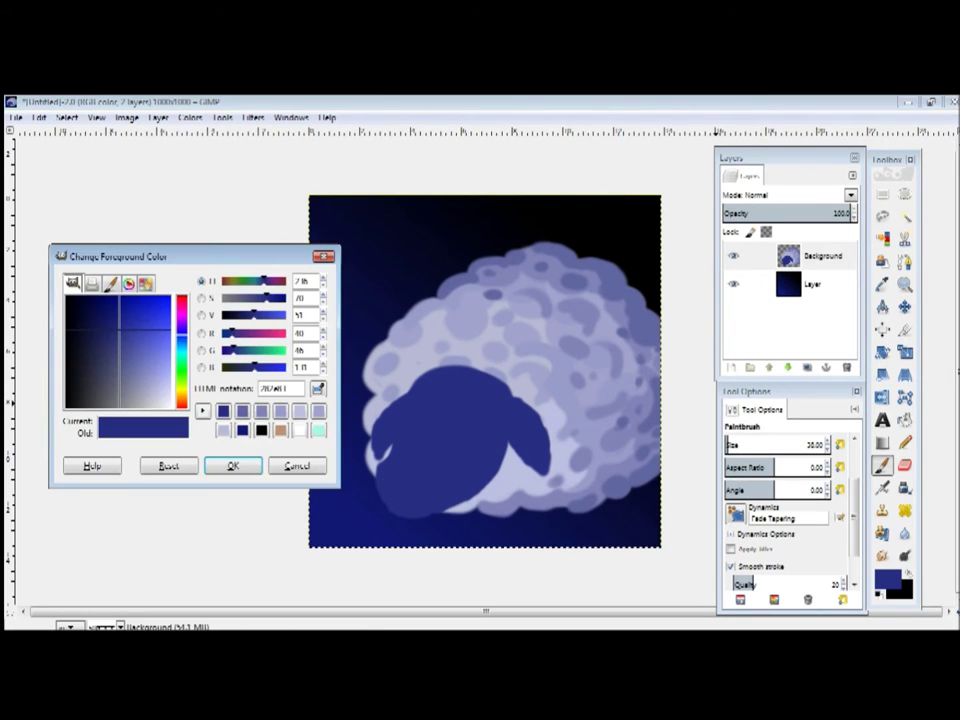
pyautogui.click(232, 466)
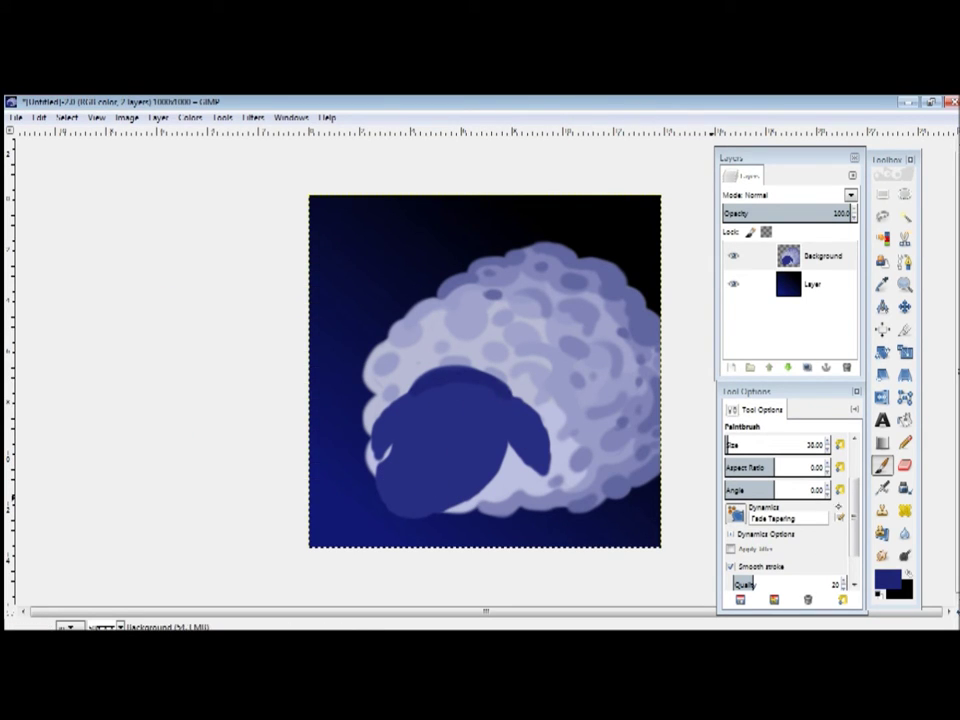
pyautogui.press('[')
pyautogui.press('[')
pyautogui.press('[')
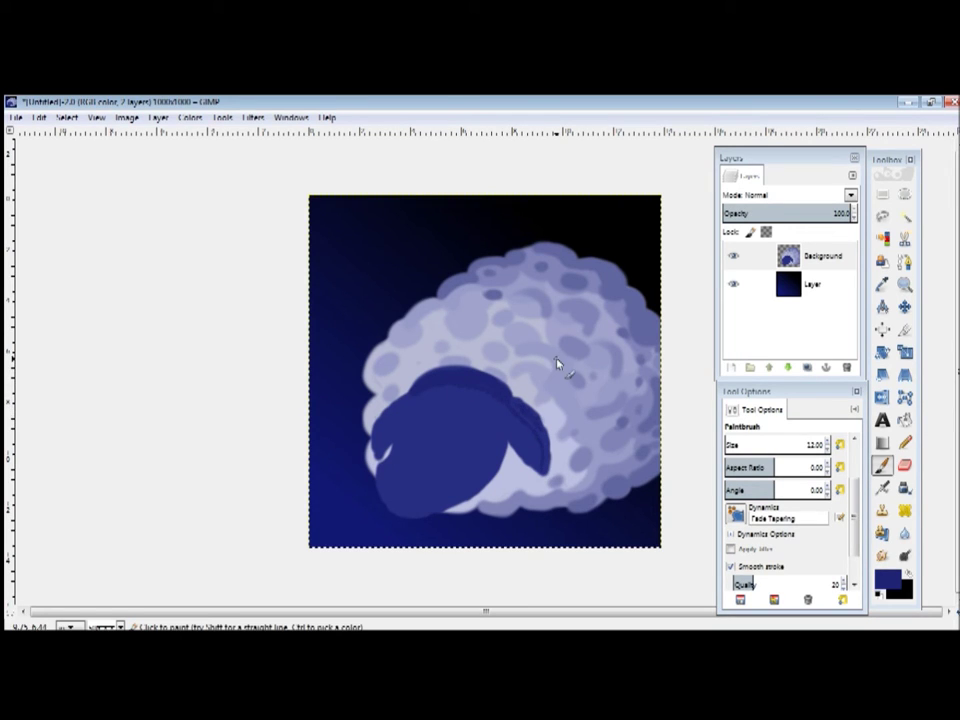
pyautogui.moveTo(514, 422); pyautogui.dragTo(521, 431)
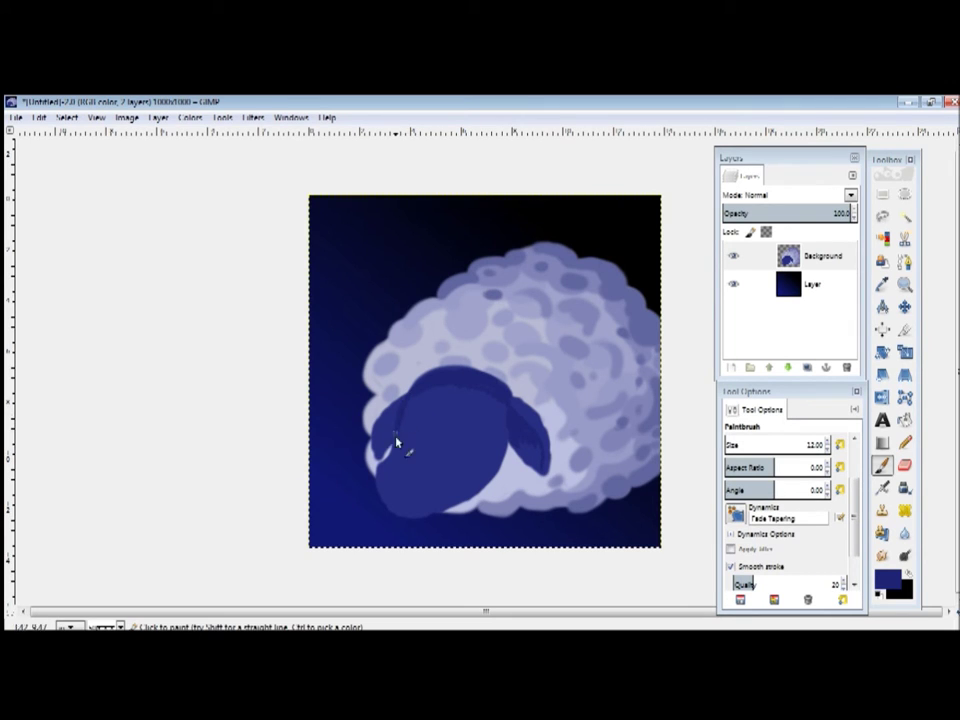
pyautogui.press('s')
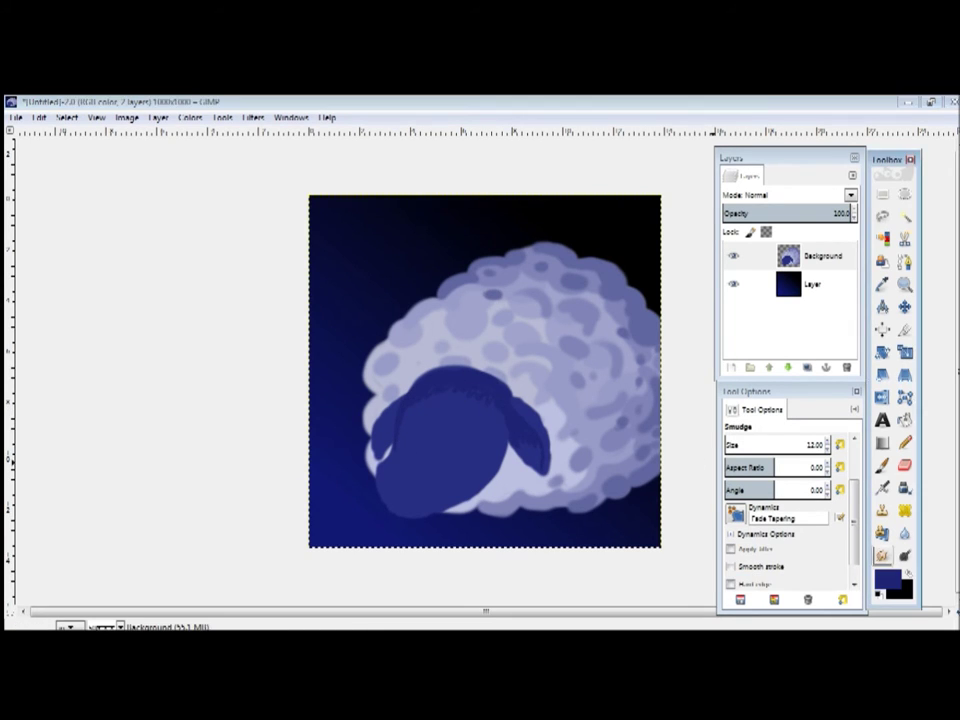
# Step: Smudge the left ear edge and smooth the right ear, then resize the paintbrush
pyautogui.scroll(8, 800, 444)
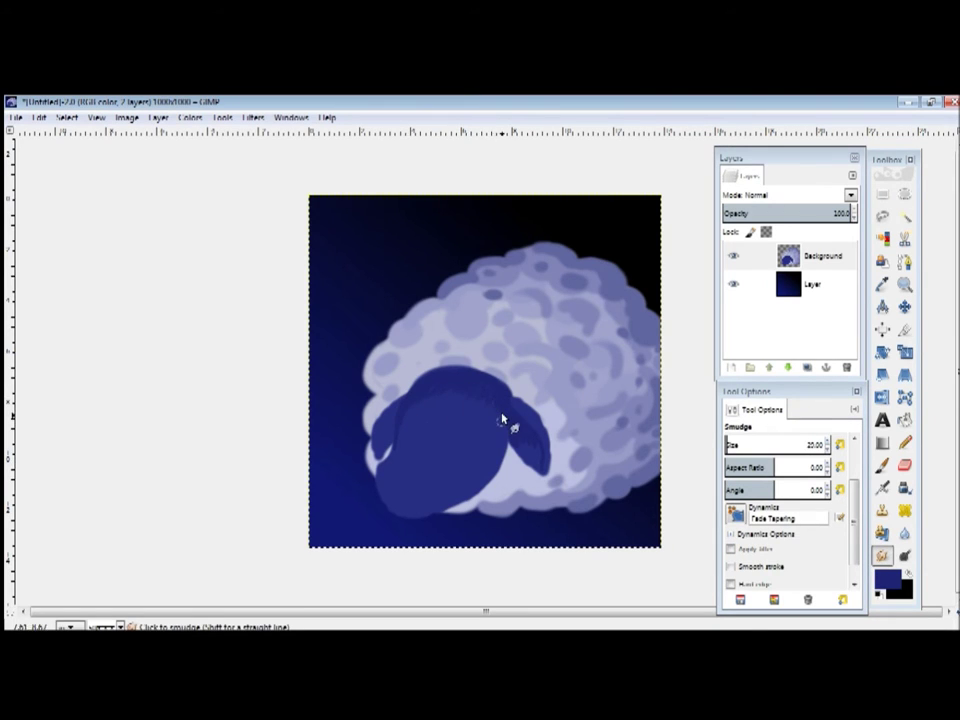
pyautogui.moveTo(456, 378); pyautogui.dragTo(407, 428)
pyautogui.moveTo(520, 438); pyautogui.dragTo(545, 466)
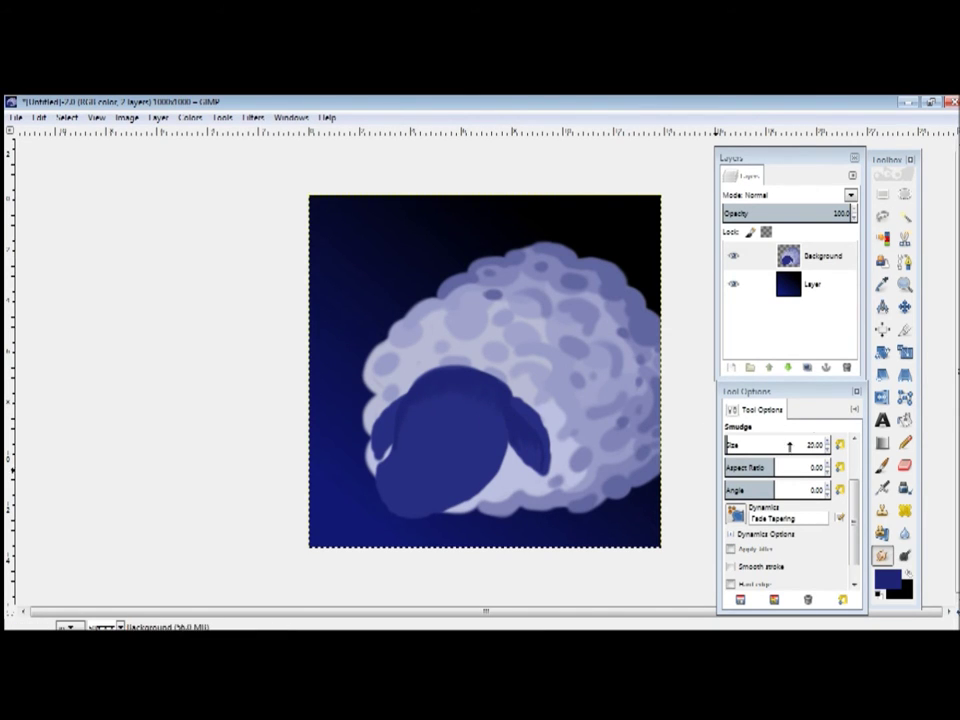
pyautogui.click(881, 487)
pyautogui.click(881, 465)
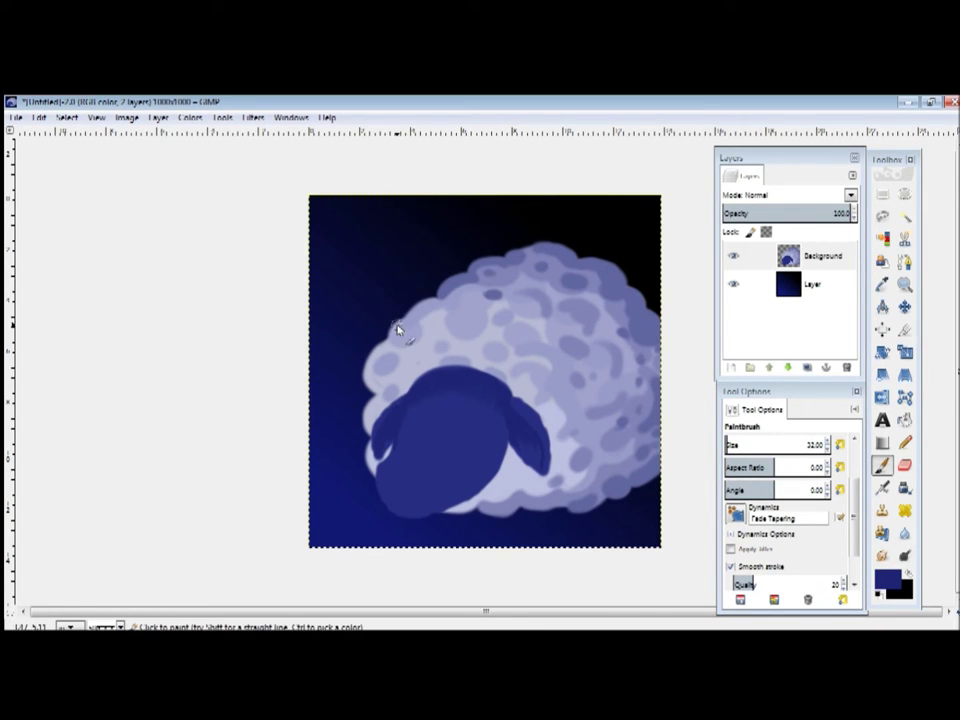
pyautogui.click(812, 444)
pyautogui.write('25')
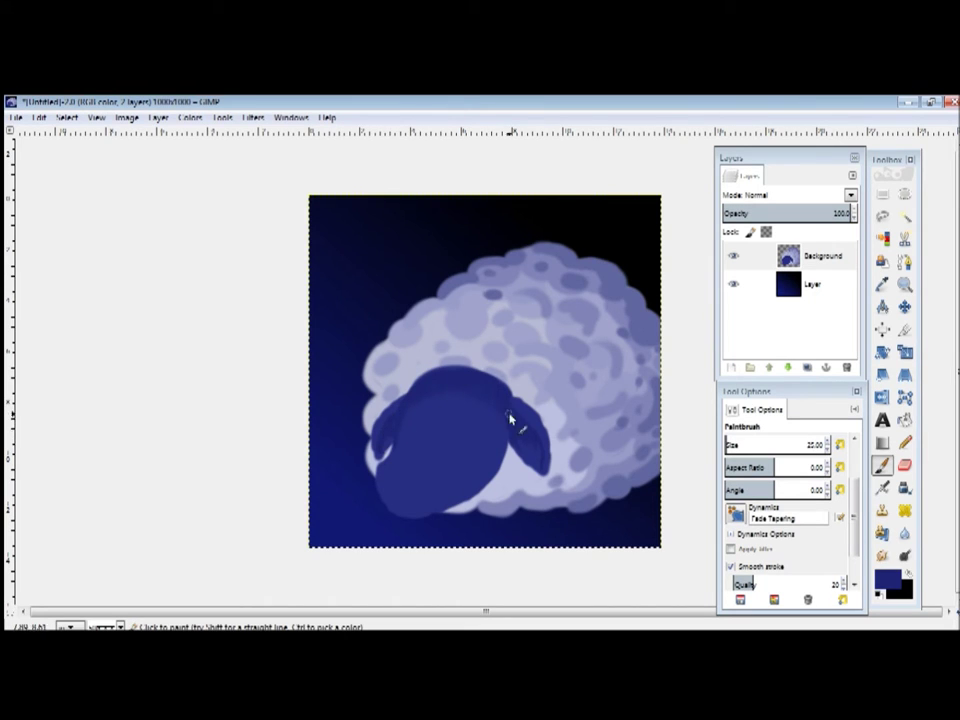
# Step: Paint two white oval eyes on the face, then pick an orange-yellow hue
pyautogui.click(886, 578)
pyautogui.click(67, 292)
pyautogui.click(231, 463)
pyautogui.click(468, 440)
pyautogui.moveTo(471, 438); pyautogui.dragTo(476, 448)
pyautogui.moveTo(403, 432); pyautogui.dragTo(401, 443)
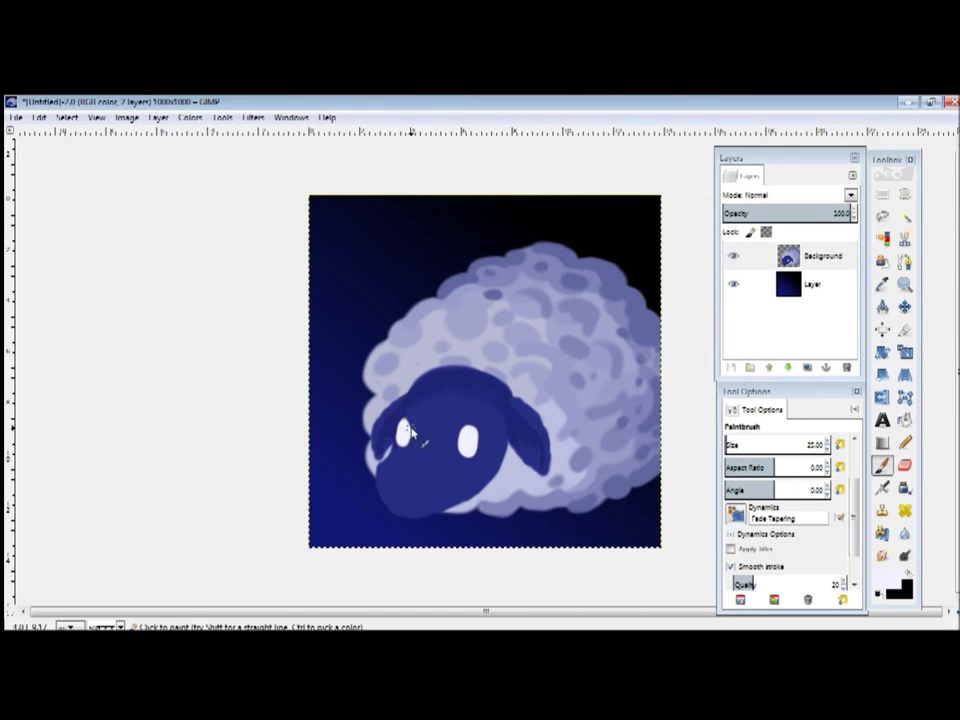
pyautogui.click(884, 580)
pyautogui.moveTo(181, 322)
pyautogui.mouseDown()
pyautogui.moveTo(181, 400)
pyautogui.moveTo(181, 384)
pyautogui.mouseUp()
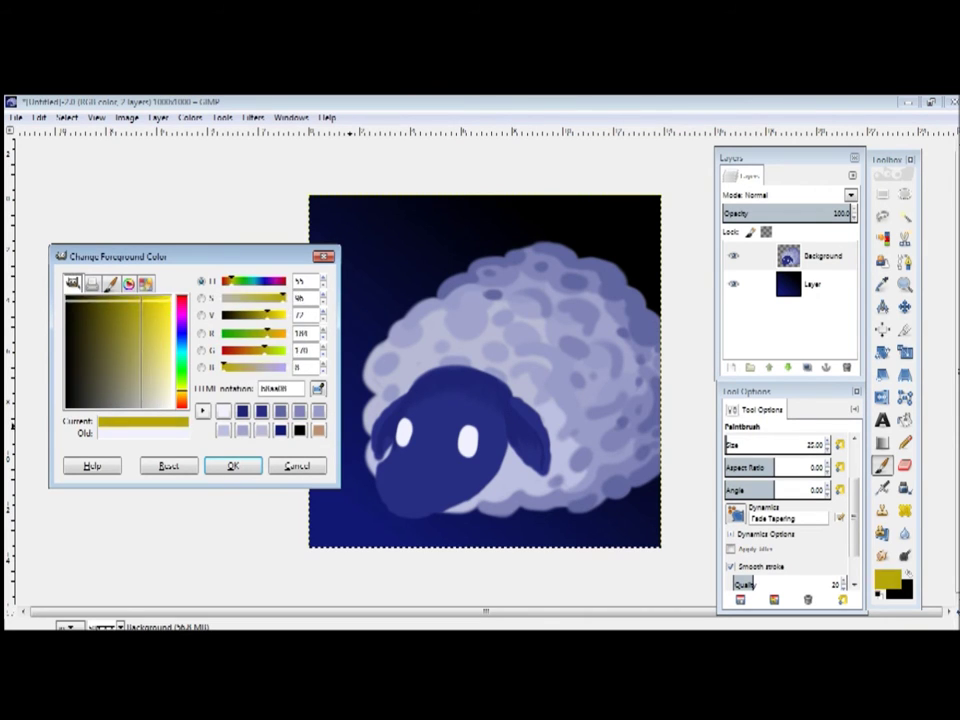
# Step: Draw a yellow-olive monocle ring around the right eye, redoing the first attempt
pyautogui.click(233, 466)
pyautogui.scroll(5, 790, 500)
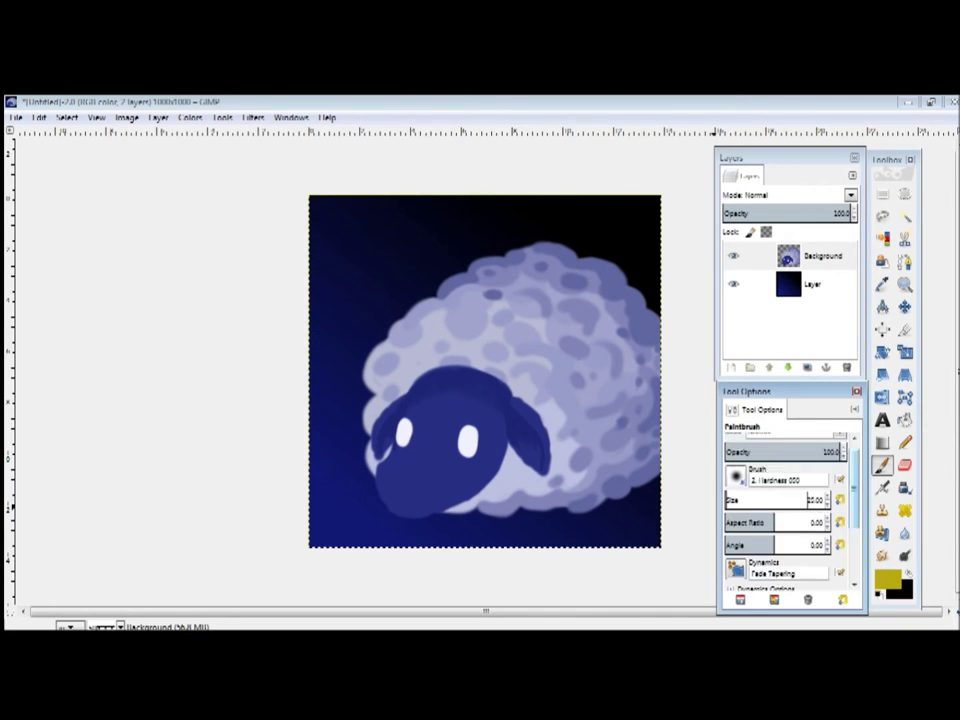
pyautogui.moveTo(446, 463); pyautogui.dragTo(442, 426)
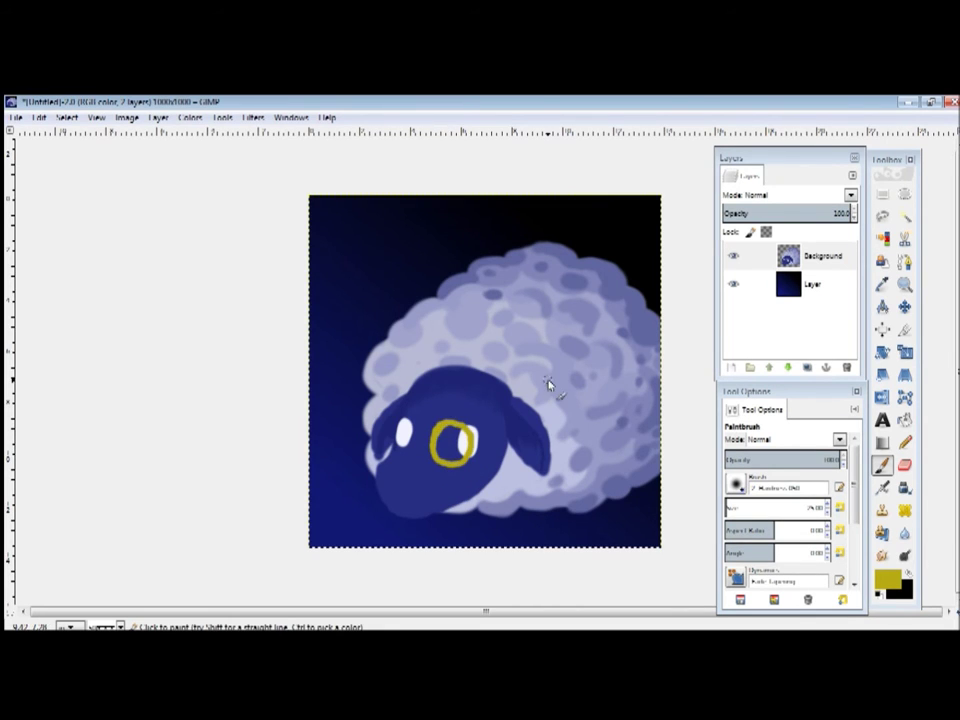
pyautogui.hotkey('ctrl', 'z')
pyautogui.moveTo(463, 424)
pyautogui.mouseDown()
pyautogui.moveTo(448, 433)
pyautogui.moveTo(488, 438)
pyautogui.mouseUp()
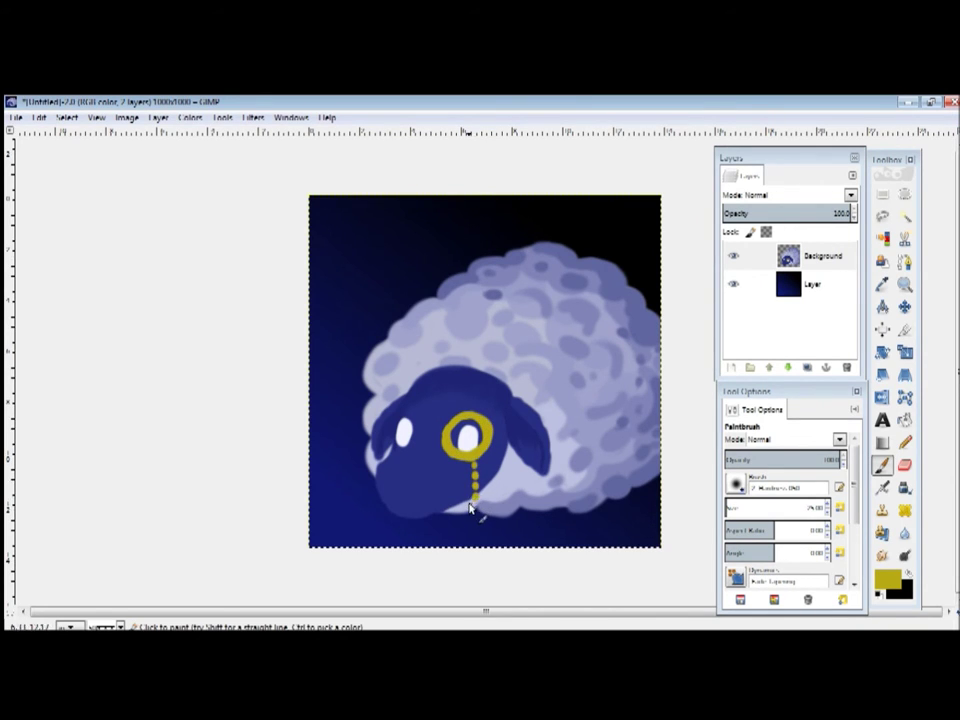
# Step: Change the foreground colour to a darker olive shade
pyautogui.click(886, 578)
pyautogui.click(150, 330)
pyautogui.click(231, 464)
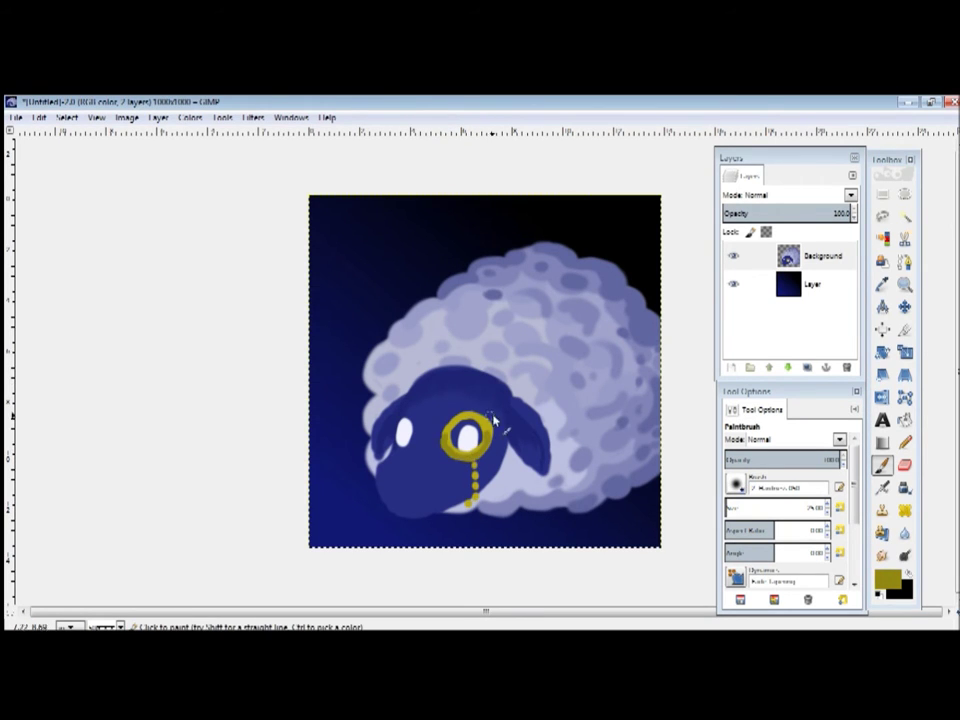
pyautogui.click(886, 578)
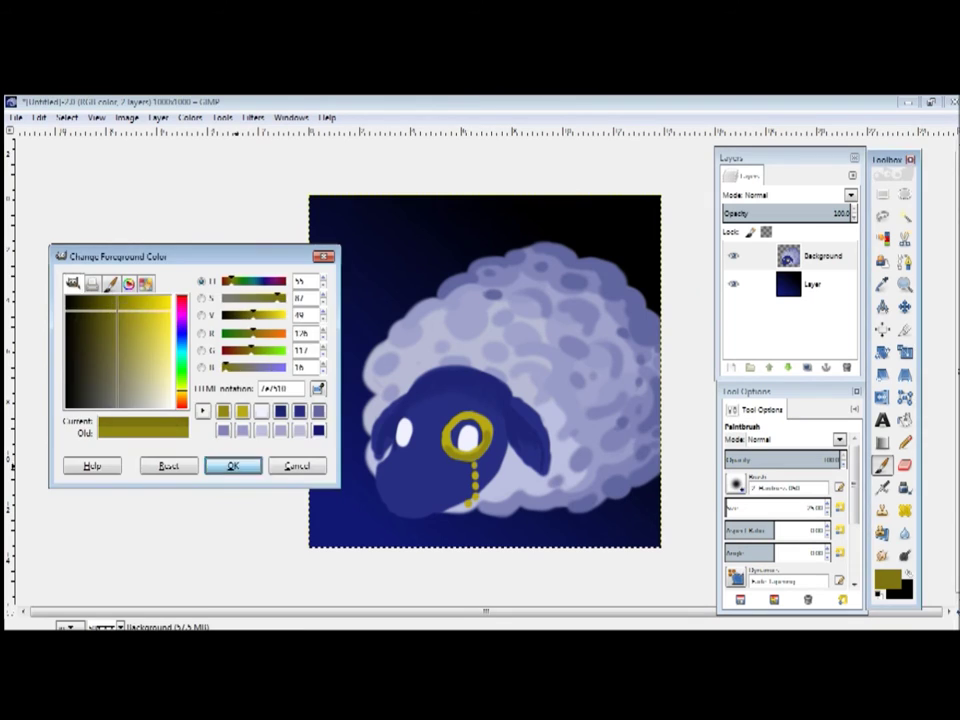
pyautogui.click(232, 465)
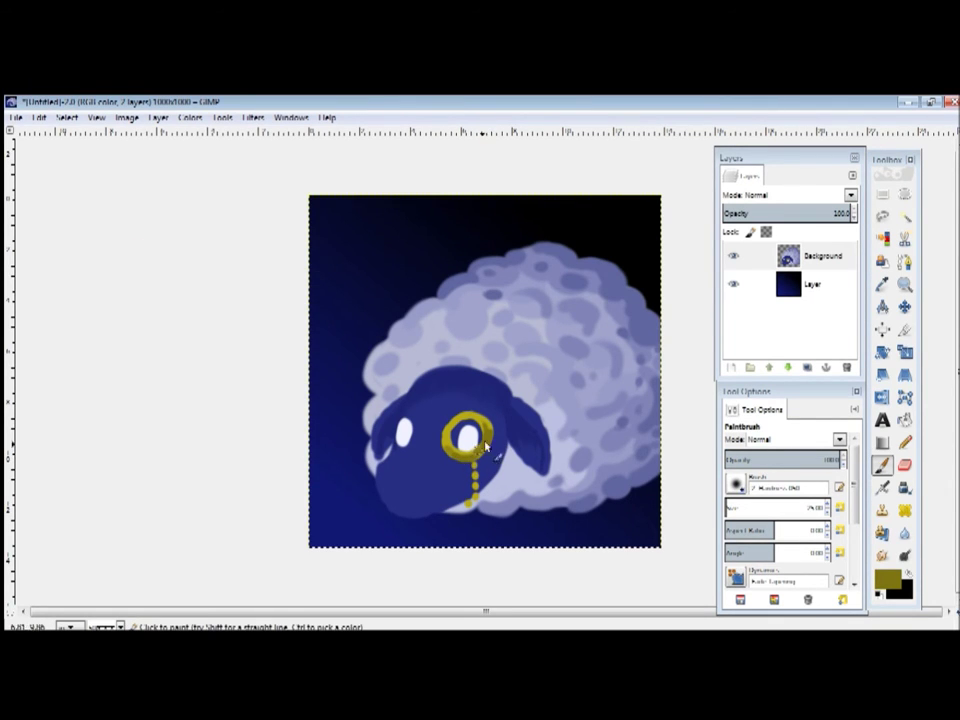
pyautogui.click(886, 578)
pyautogui.hotkey('shift', 'd')
pyautogui.hotkey('shift', 'u')
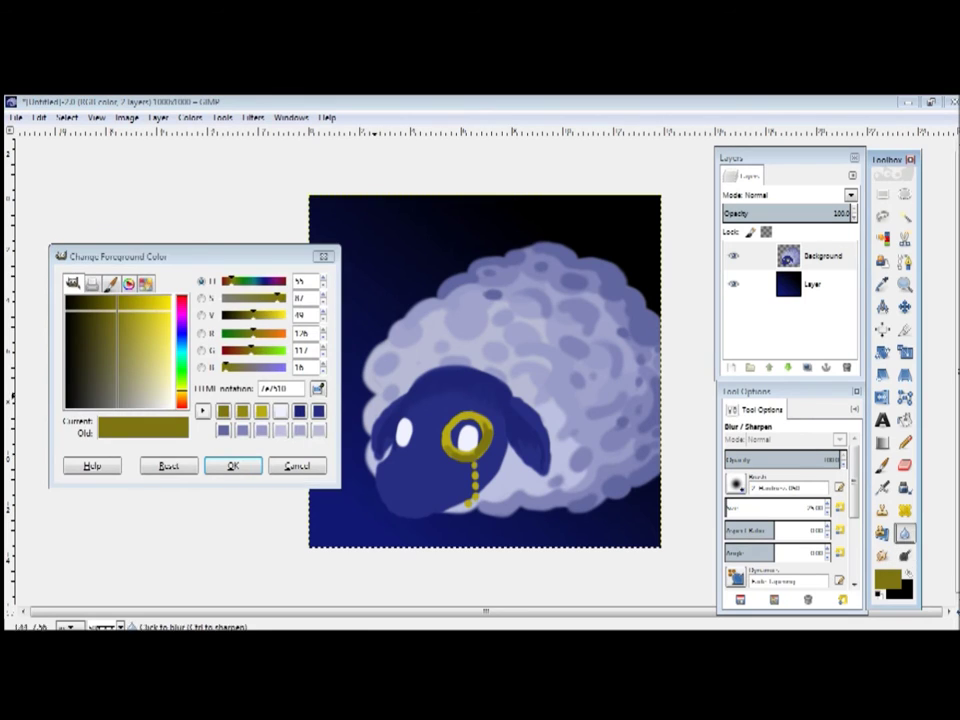
pyautogui.click(232, 465)
pyautogui.hotkey('shift', 'd')
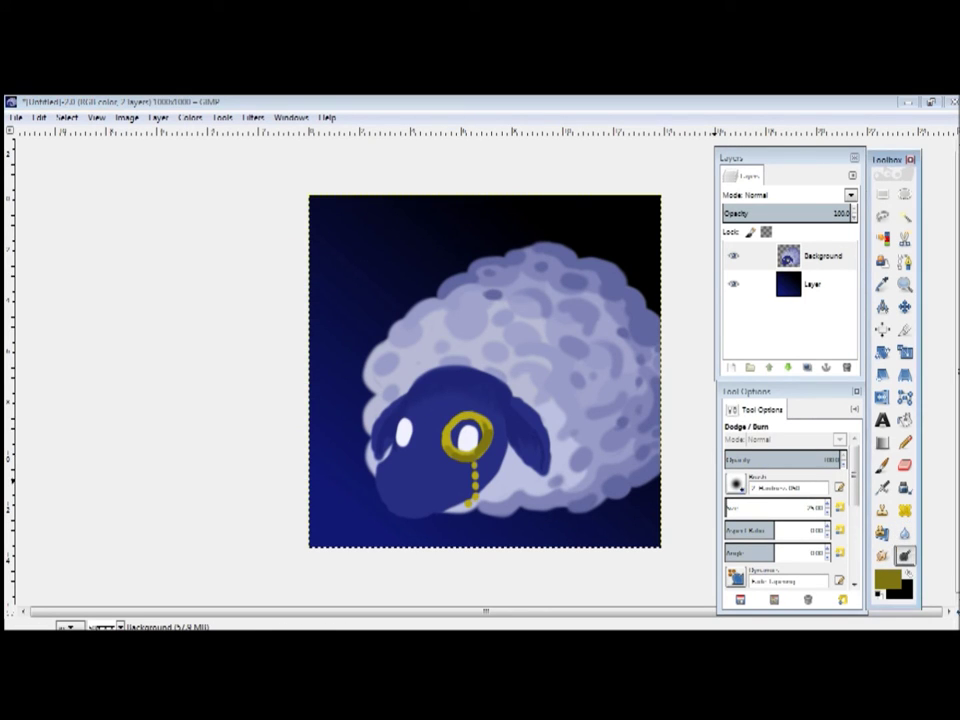
# Step: Set the Smudge size to 20 and smear the highlight inside the monocle eye
pyautogui.scroll(-5, 790, 500)
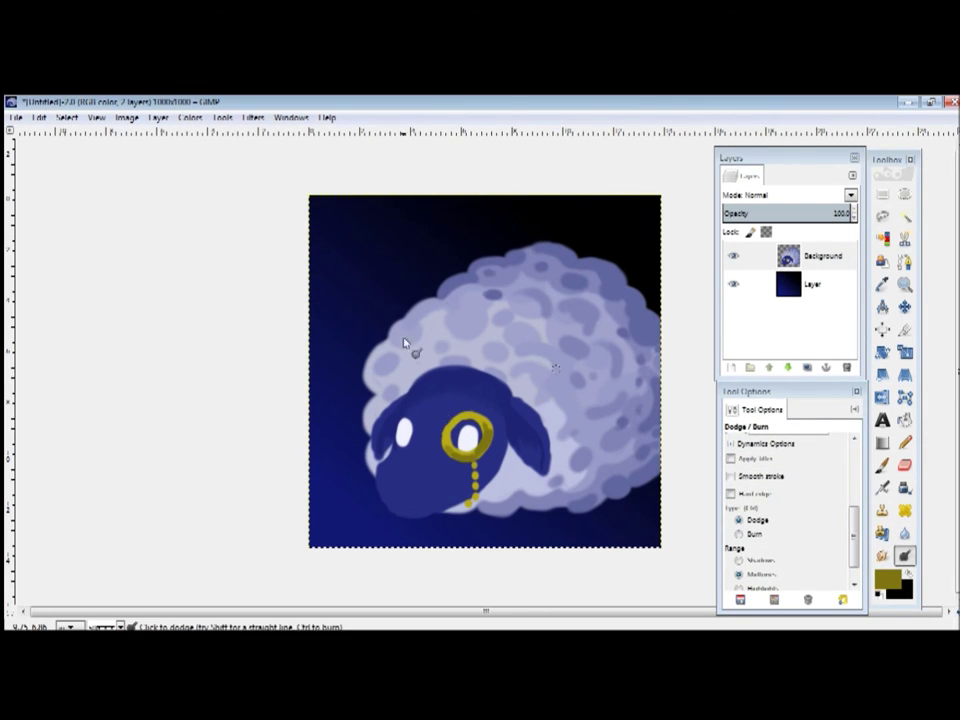
pyautogui.scroll(5, 790, 500)
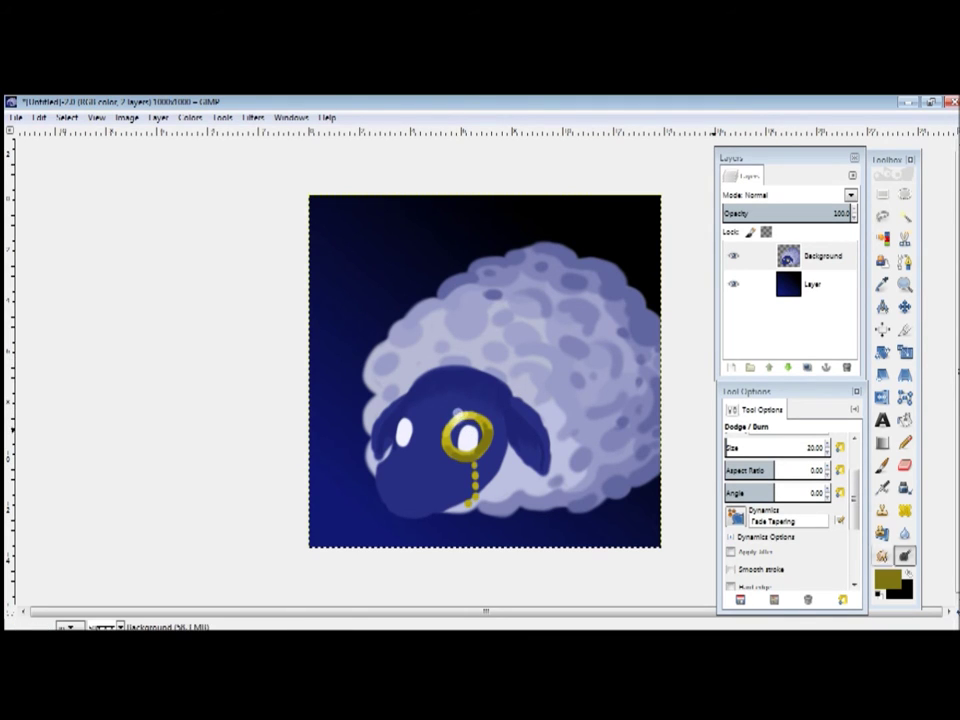
pyautogui.press('s')
pyautogui.doubleClick(803, 448)
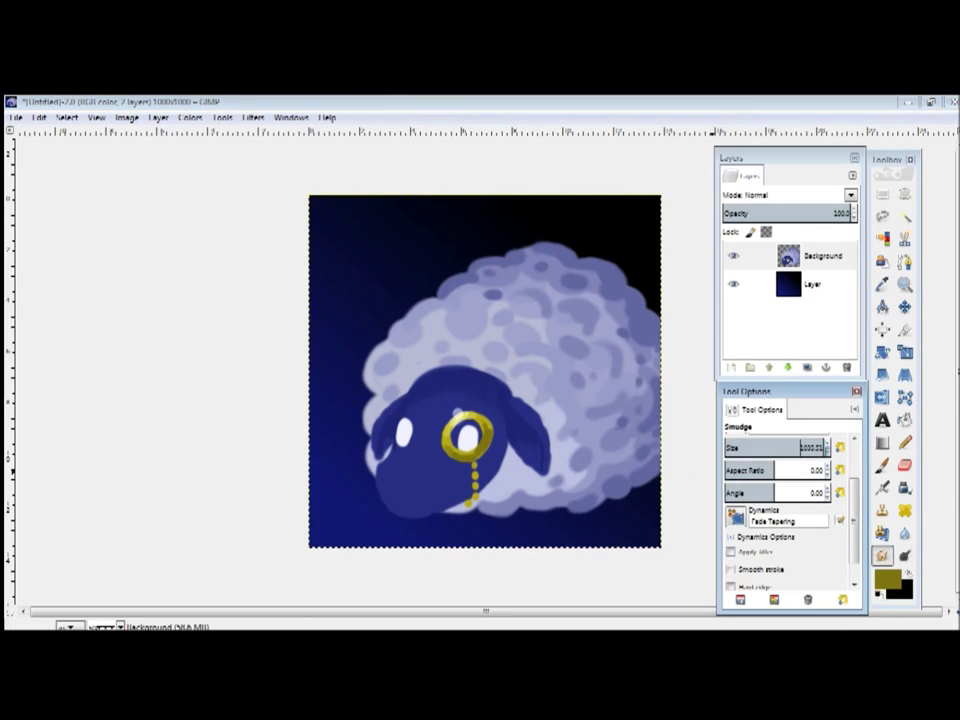
pyautogui.moveTo(800, 447); pyautogui.dragTo(786, 447)
pyautogui.press('Return')
pyautogui.write('20')
pyautogui.press('Return')
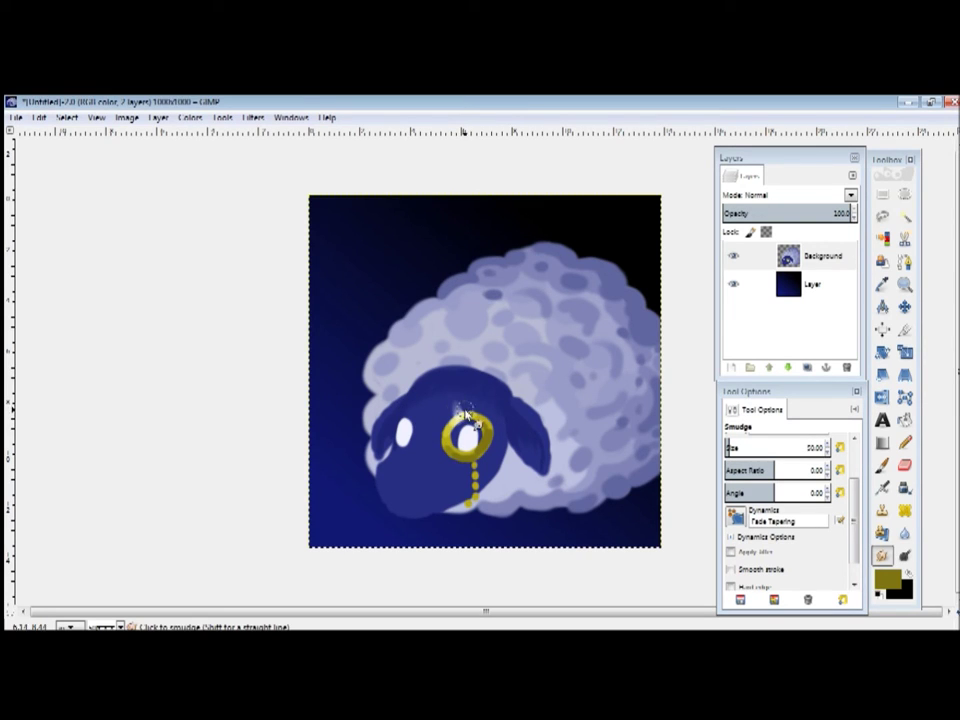
pyautogui.moveTo(466, 414); pyautogui.dragTo(455, 418)
# Step: Raise the Smudge size to 100 and blend the gold ring's upper-right edge
pyautogui.click(808, 447)
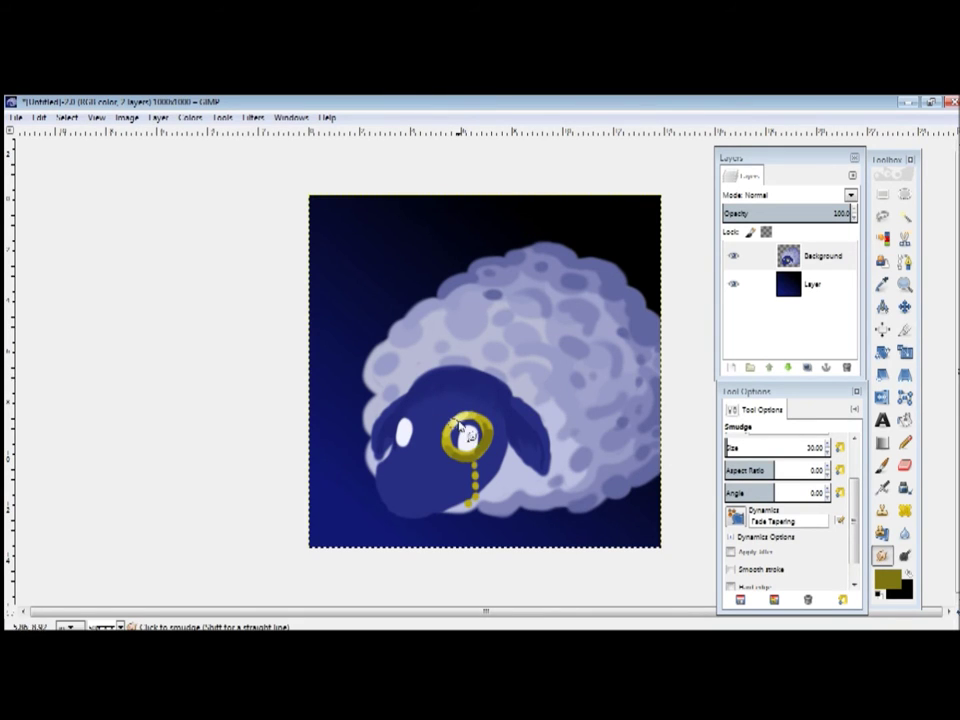
pyautogui.write('40100')
pyautogui.press('Return')
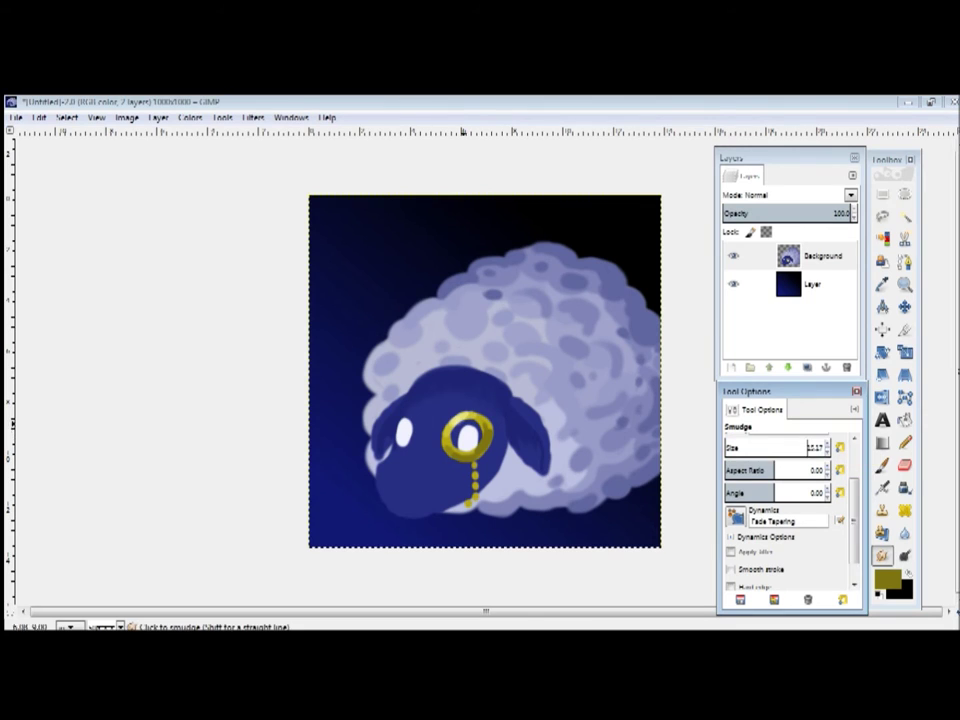
pyautogui.moveTo(488, 428); pyautogui.dragTo(476, 418)
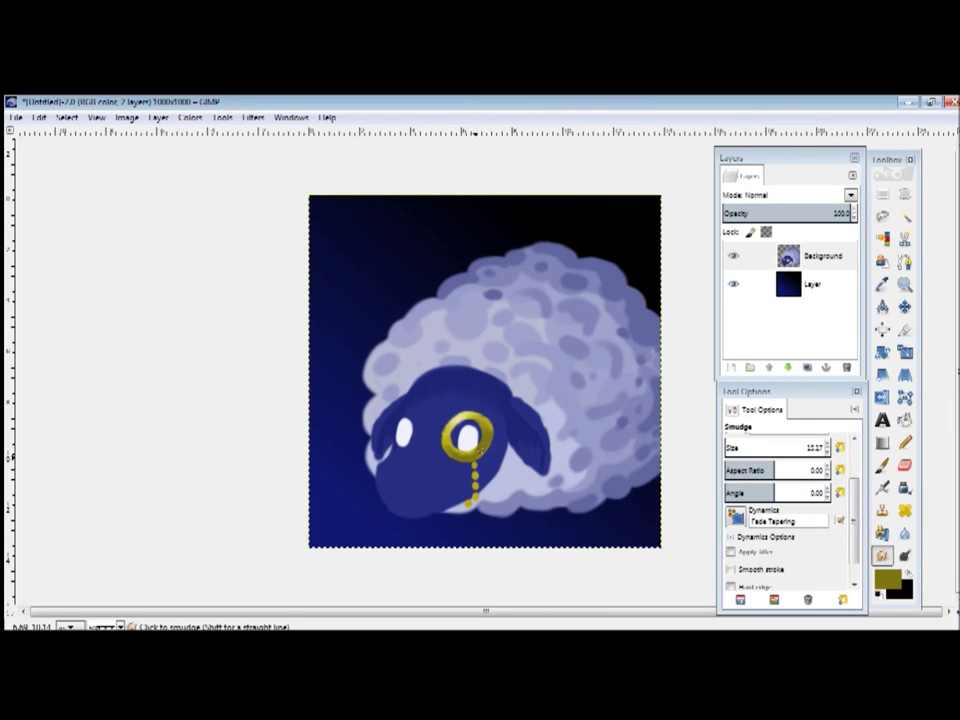
# Step: Paint a black pupil in the monocle eye
pyautogui.press('p')
pyautogui.press('x')
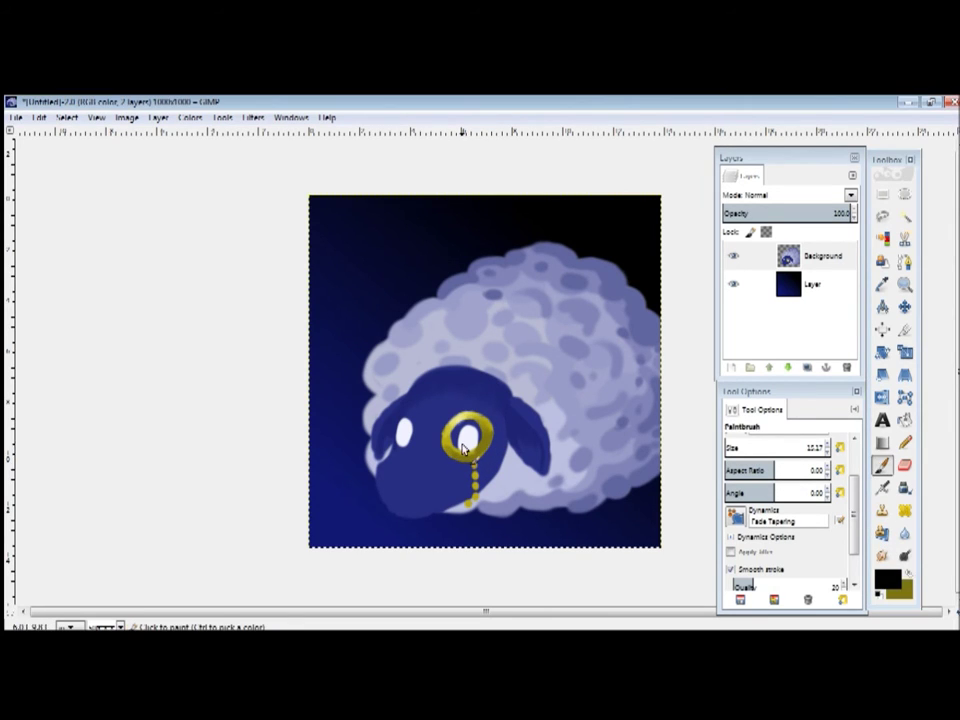
pyautogui.moveTo(462, 440); pyautogui.dragTo(474, 443)
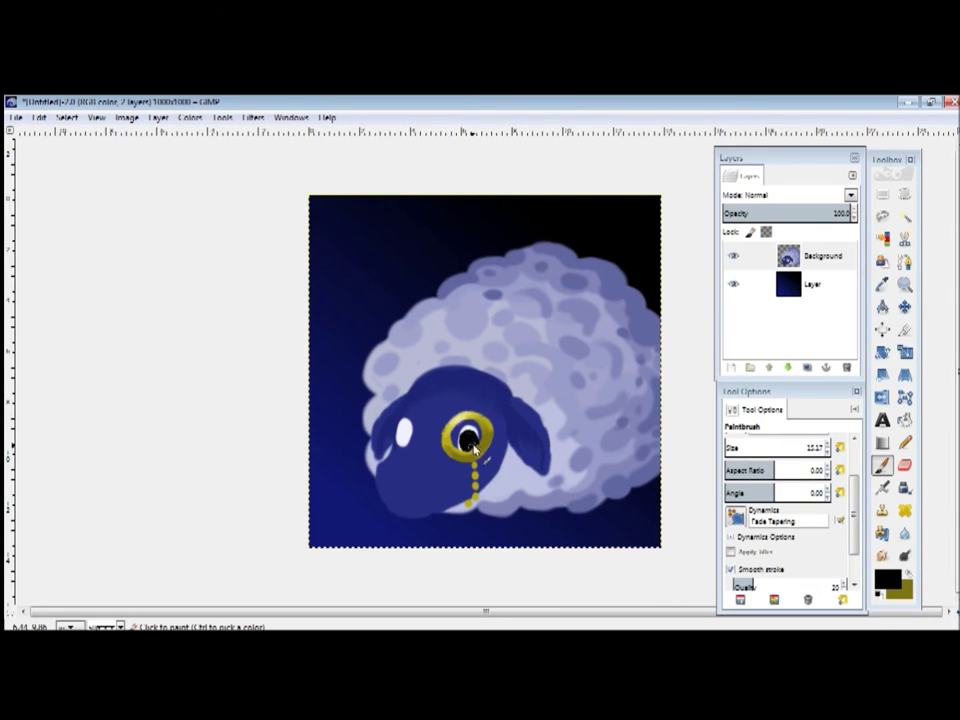
# Step: Tint the monocle pupil dark green
pyautogui.click(886, 578)
pyautogui.click(182, 368)
pyautogui.click(298, 465)
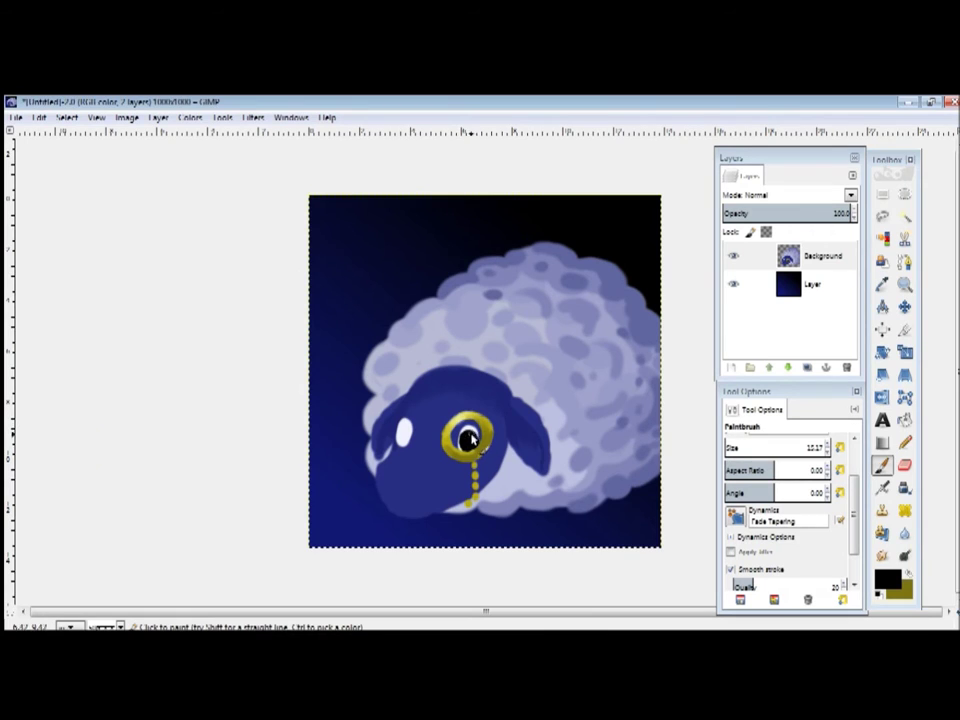
pyautogui.click(886, 578)
pyautogui.click(182, 378)
pyautogui.click(115, 355)
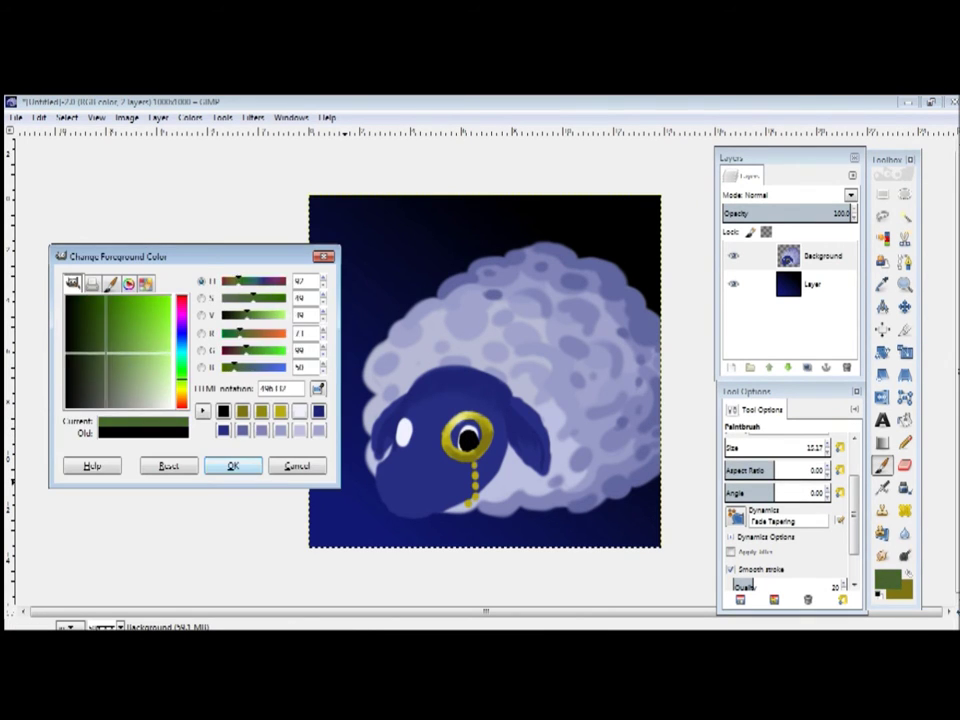
pyautogui.click(233, 465)
pyautogui.press('s')
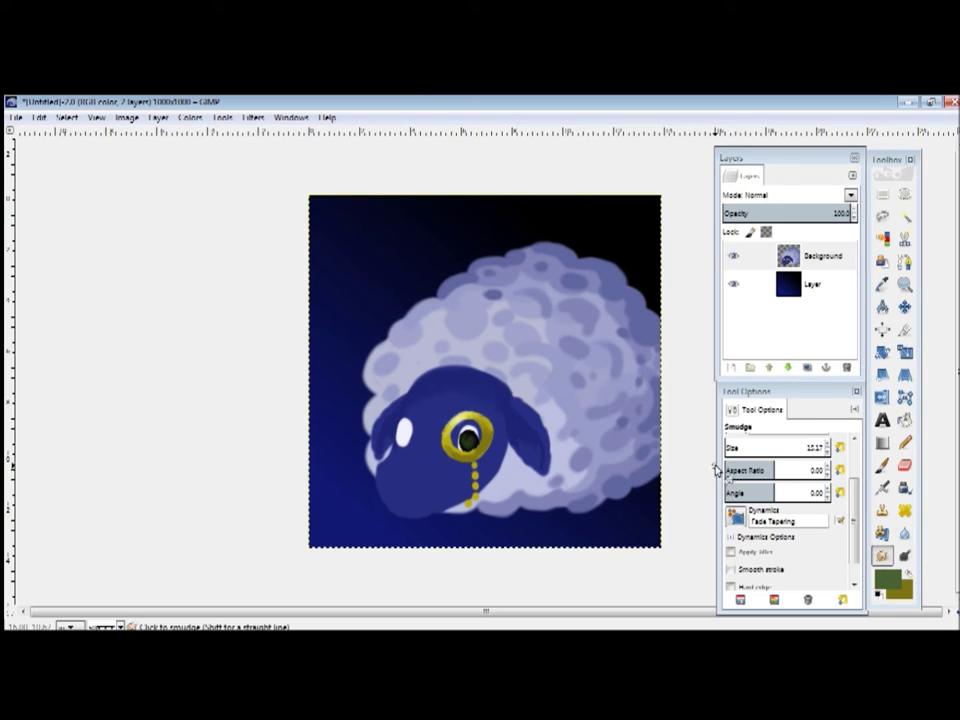
pyautogui.click(903, 555)
pyautogui.moveTo(468, 437); pyautogui.dragTo(472, 455)
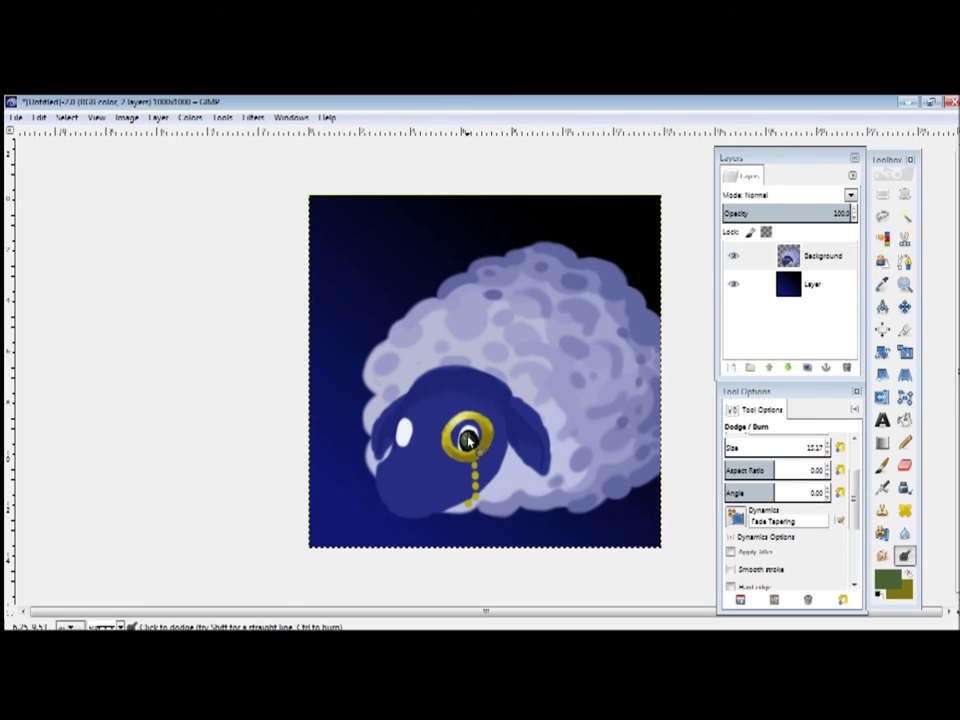
# Step: Paint a black pupil in the left eye, enlarging it downward
pyautogui.click(886, 578)
pyautogui.click(70, 400)
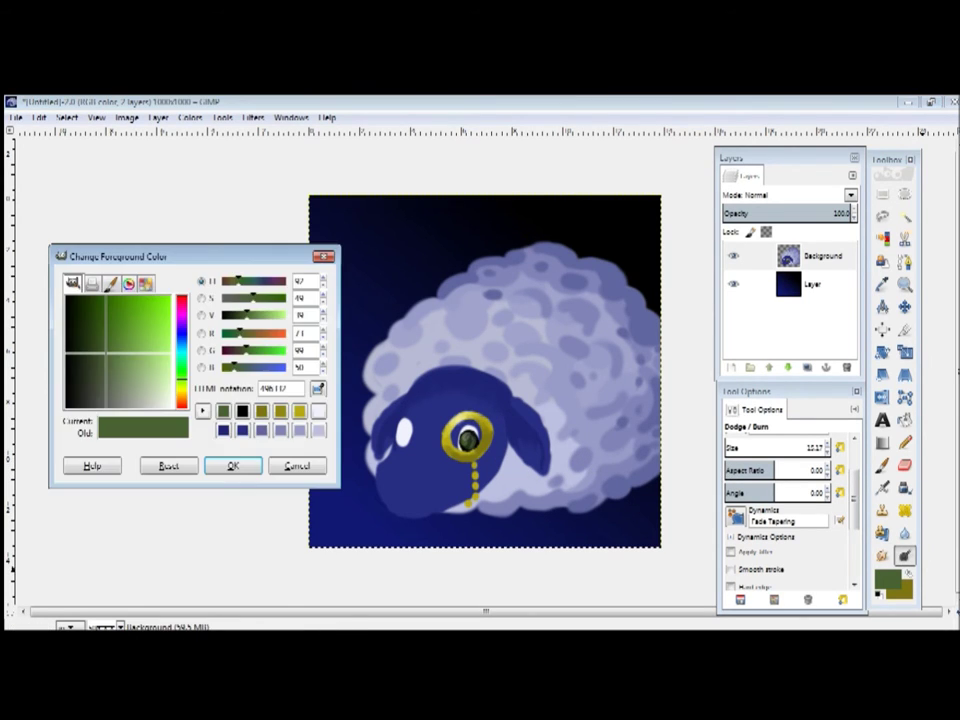
pyautogui.click(231, 465)
pyautogui.press('p')
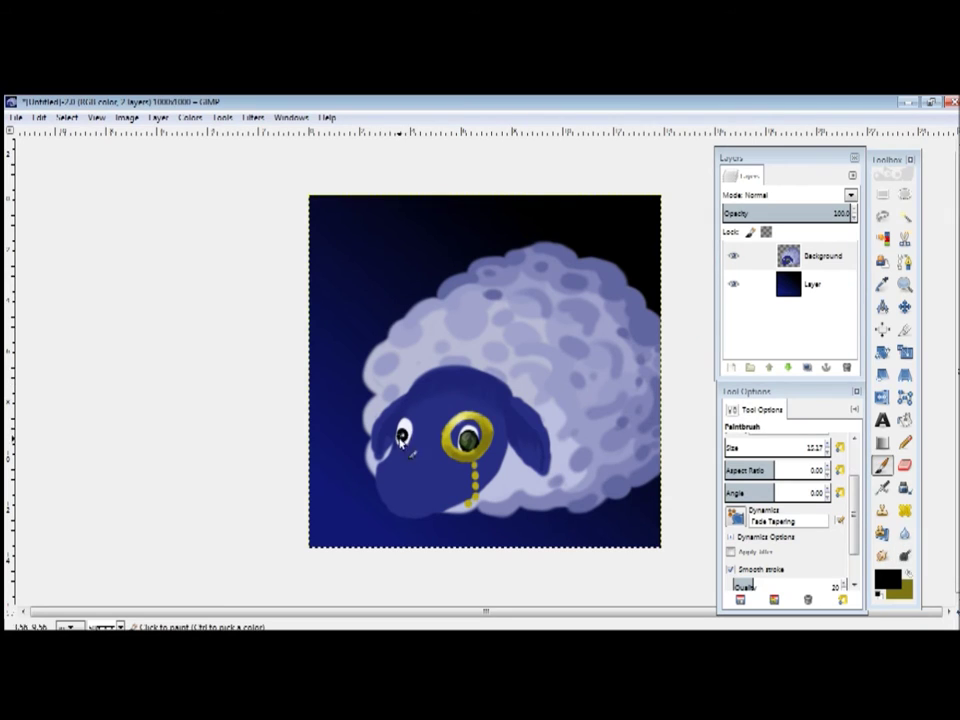
pyautogui.click(404, 433)
pyautogui.moveTo(404, 433); pyautogui.dragTo(409, 440)
# Step: Set green and smudge the left pupil downward
pyautogui.click(886, 578)
pyautogui.click(231, 465)
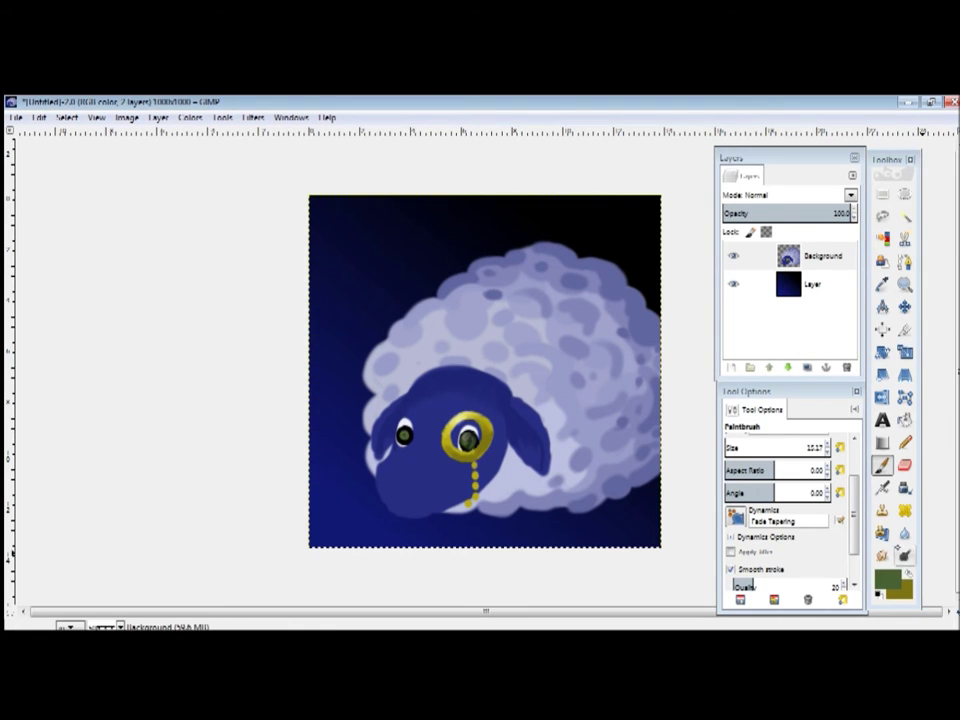
pyautogui.press('s')
pyautogui.moveTo(407, 433); pyautogui.dragTo(403, 447)
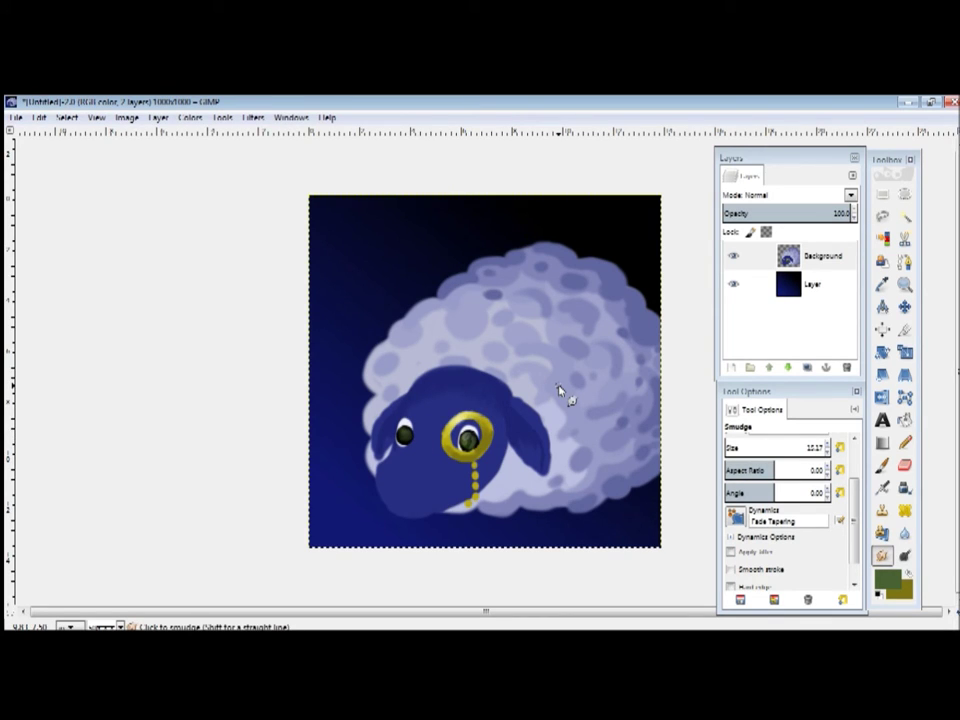
pyautogui.click(904, 555)
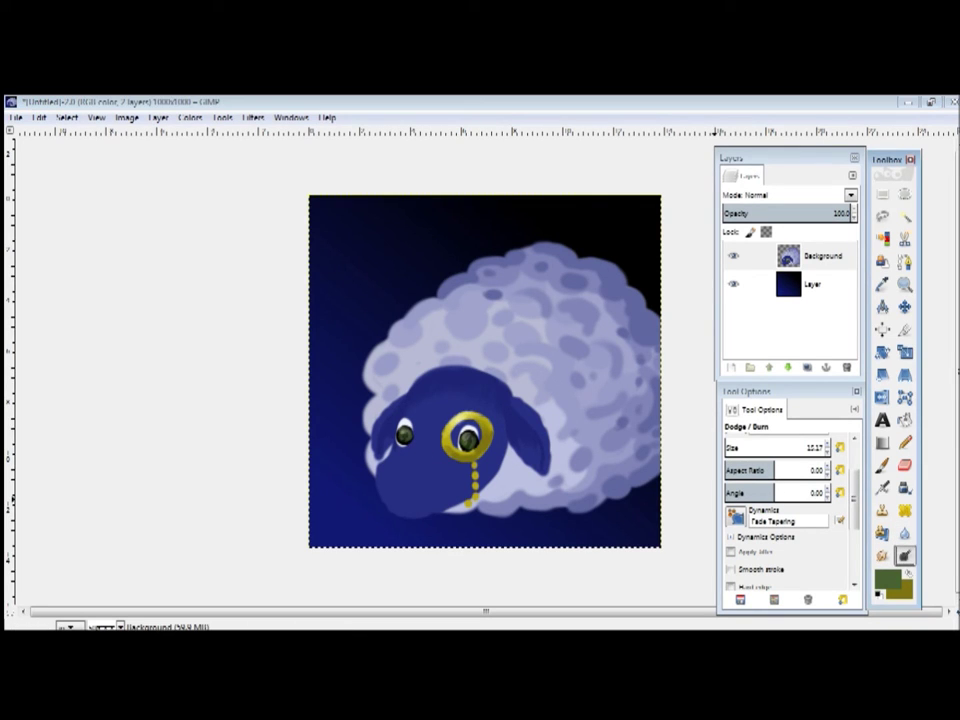
# Step: Burn the sheep's mouth line and chin darker, undoing the last stroke
pyautogui.scroll(-3, 790, 510)
pyautogui.click(739, 532)
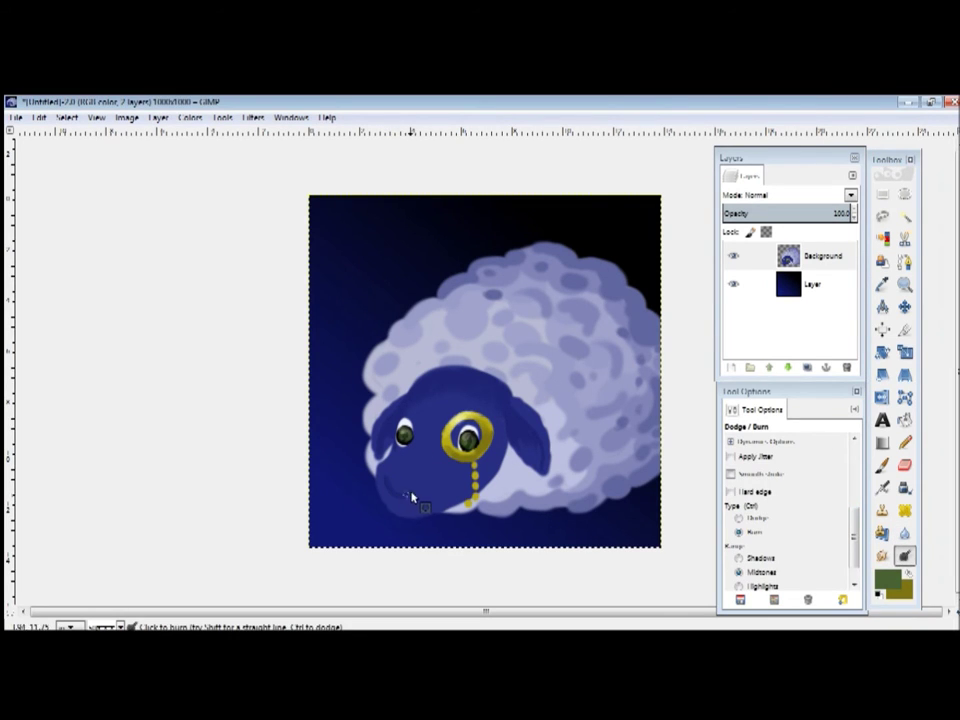
pyautogui.moveTo(411, 496); pyautogui.dragTo(389, 492)
pyautogui.moveTo(385, 497); pyautogui.dragTo(406, 519)
pyautogui.moveTo(398, 498); pyautogui.dragTo(399, 501)
pyautogui.hotkey('ctrl', 'z')
# Step: Darken the right ear's top and smudge the lower end of the monocle chain
pyautogui.moveTo(520, 438); pyautogui.dragTo(540, 408)
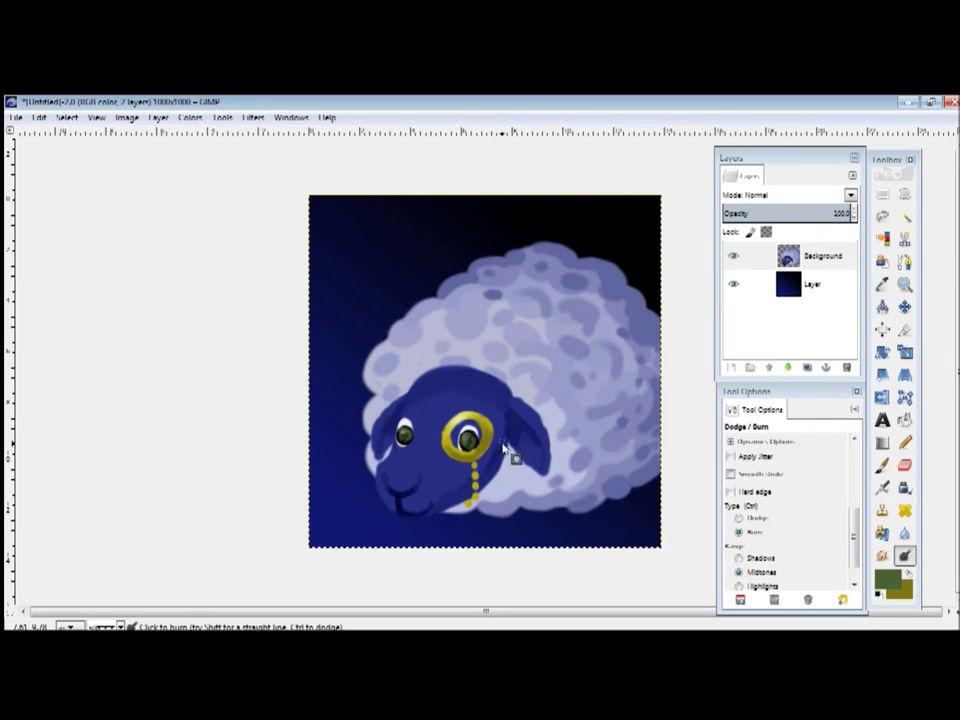
pyautogui.click(882, 555)
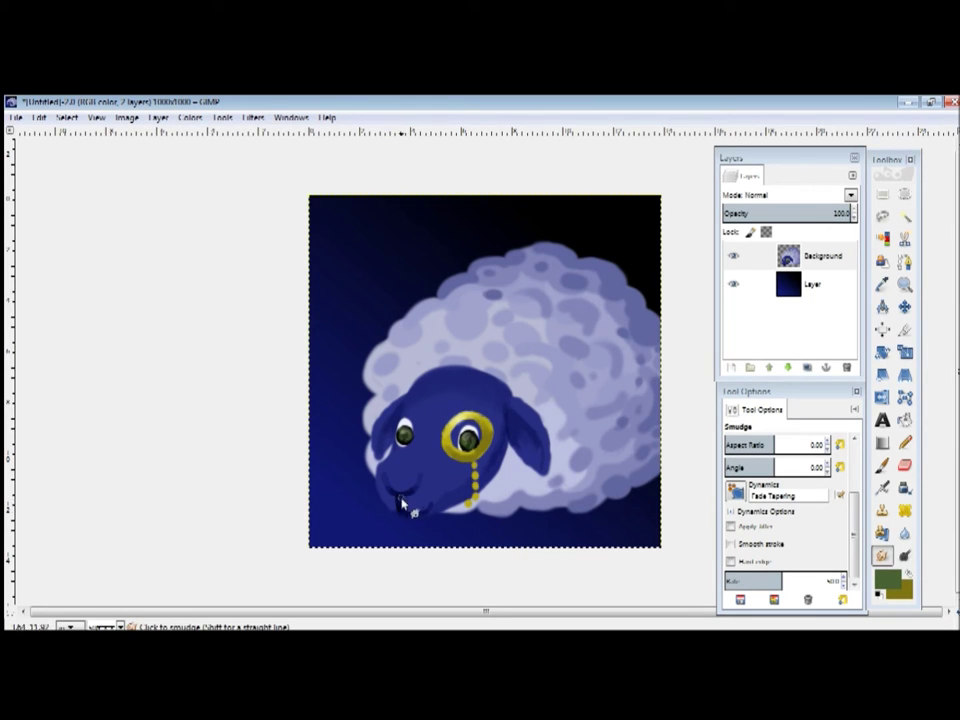
pyautogui.moveTo(476, 502); pyautogui.dragTo(470, 478)
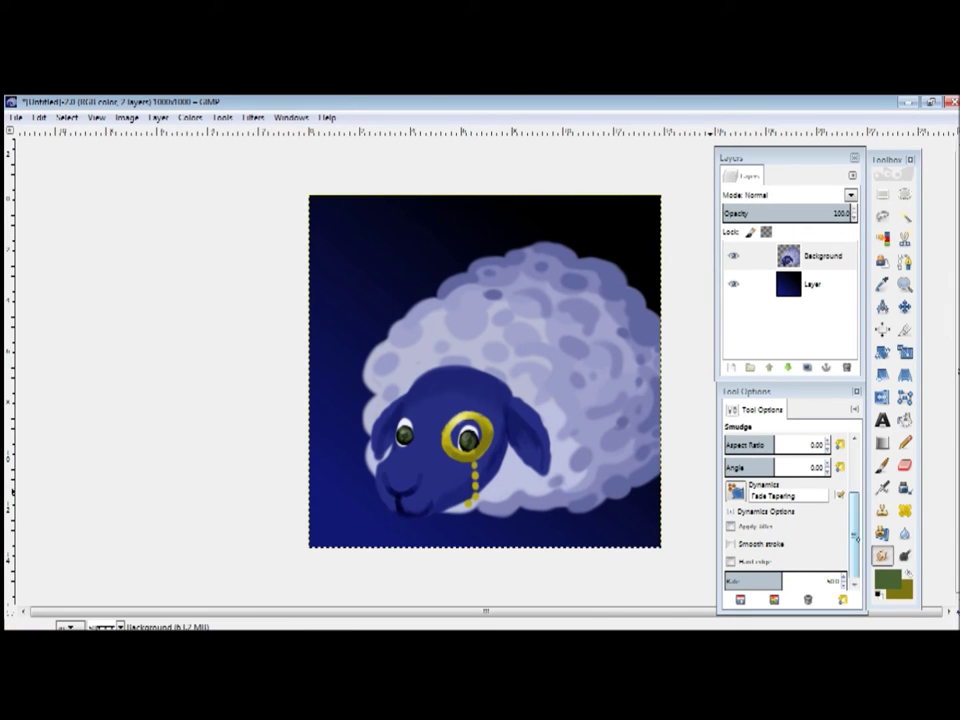
# Step: Paint dark blue over the light patch under the sheep's chin with the Paintbrush
pyautogui.click(886, 578)
pyautogui.press('Escape')
pyautogui.press('a')
pyautogui.press('p')
pyautogui.moveTo(524, 513); pyautogui.dragTo(500, 533)
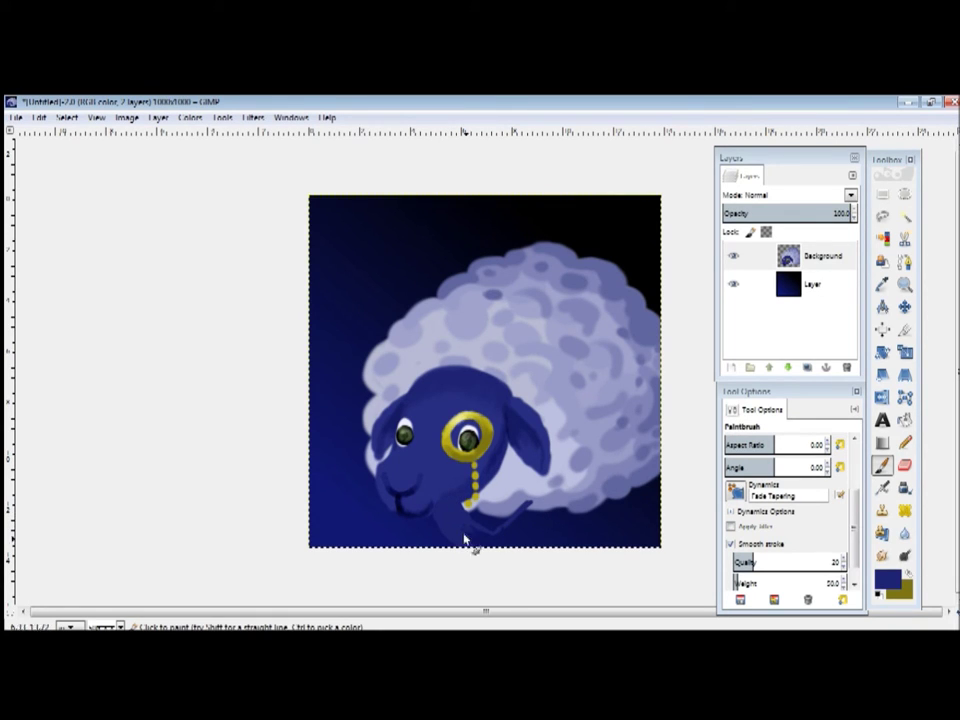
pyautogui.moveTo(557, 511)
pyautogui.mouseDown()
pyautogui.moveTo(521, 519)
pyautogui.moveTo(551, 524)
pyautogui.mouseUp()
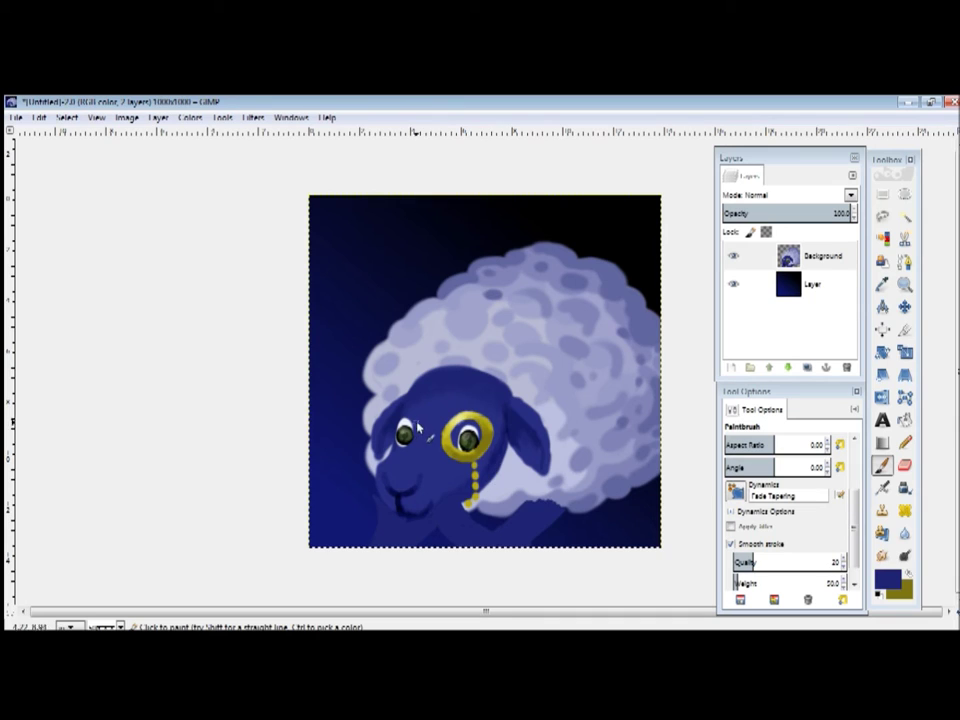
# Step: Smudge fleece wisps onto the head top and above the left eye, extending the monocle chain downward
pyautogui.press('s')
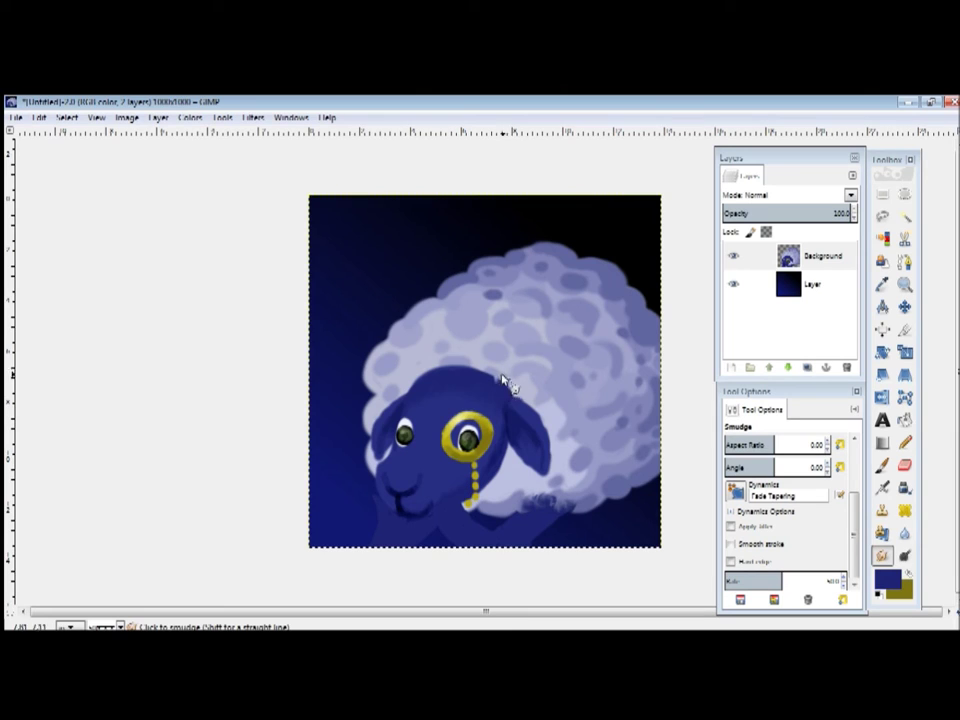
pyautogui.moveTo(426, 361)
pyautogui.mouseDown()
pyautogui.moveTo(418, 379)
pyautogui.moveTo(496, 373)
pyautogui.mouseUp()
pyautogui.moveTo(429, 378); pyautogui.dragTo(443, 405)
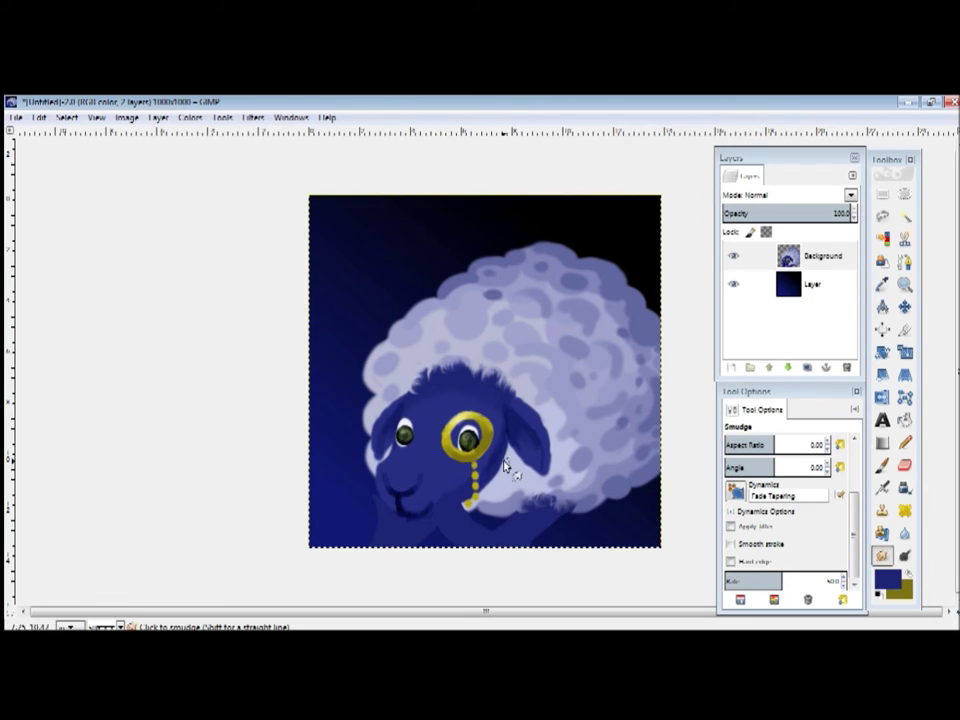
pyautogui.moveTo(468, 498); pyautogui.dragTo(476, 515)
# Step: Sketch a light purple hoof outline at the sheep's chin and smudge the strokes
pyautogui.click(903, 555)
pyautogui.click(886, 578)
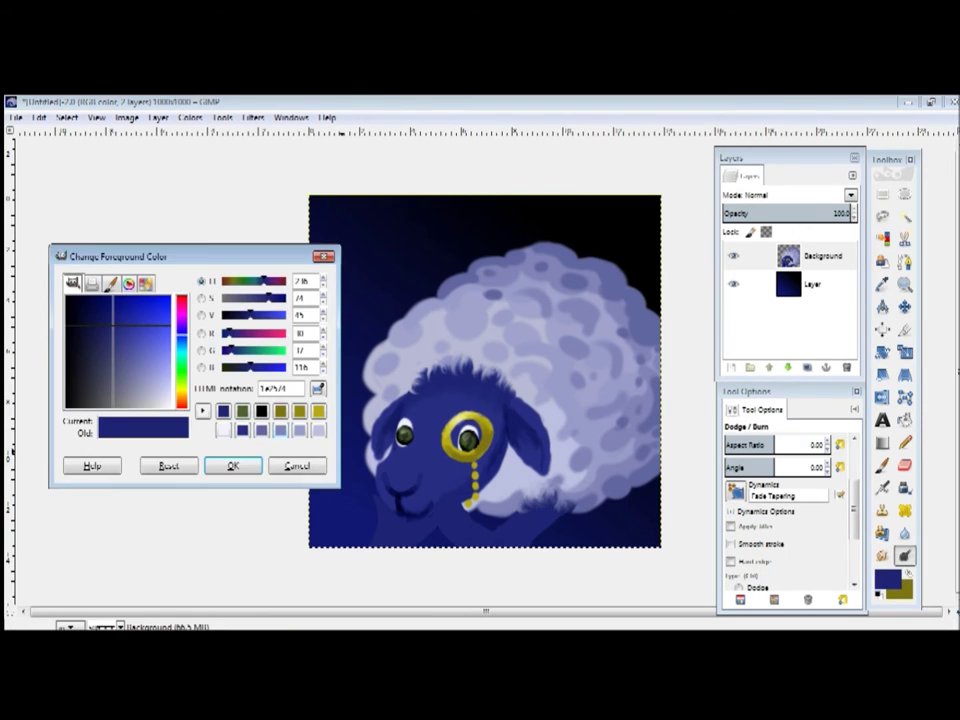
pyautogui.click(231, 465)
pyautogui.press('p')
pyautogui.moveTo(457, 502); pyautogui.dragTo(449, 513)
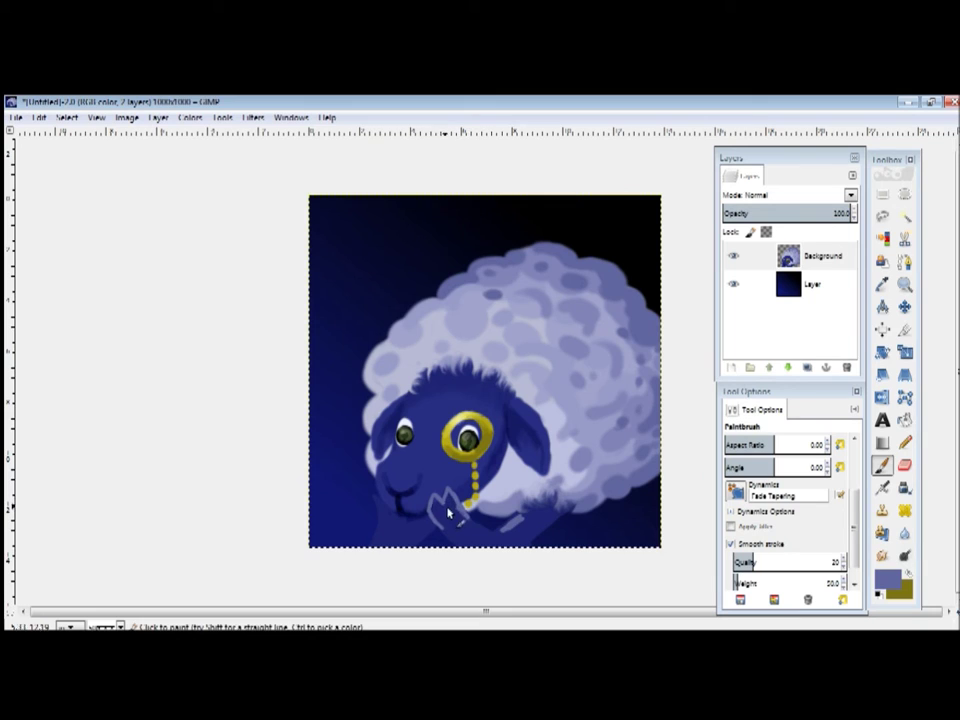
pyautogui.press('s')
pyautogui.moveTo(455, 503); pyautogui.dragTo(448, 540)
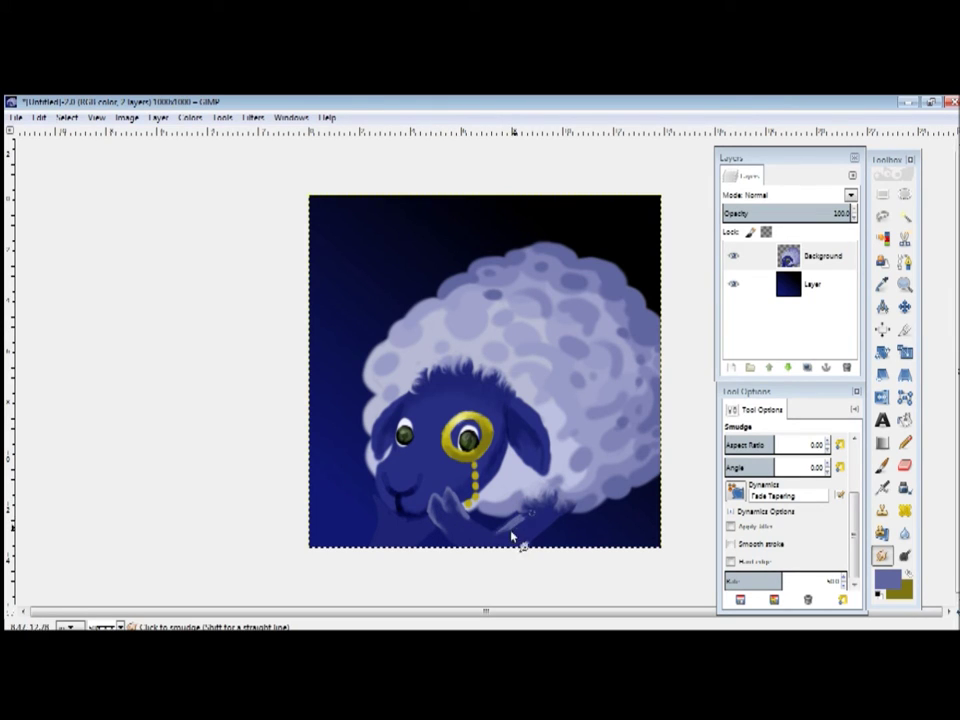
pyautogui.moveTo(510, 541); pyautogui.dragTo(509, 530)
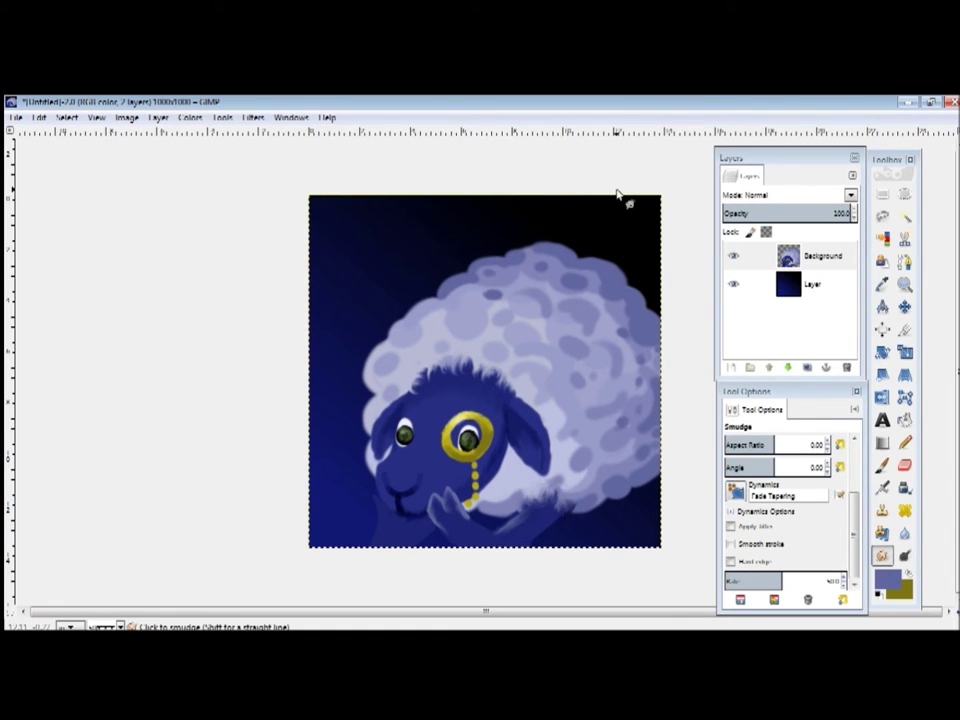
# Step: Fill the hoof with dark navy paint
pyautogui.click(887, 578)
pyautogui.click(150, 370)
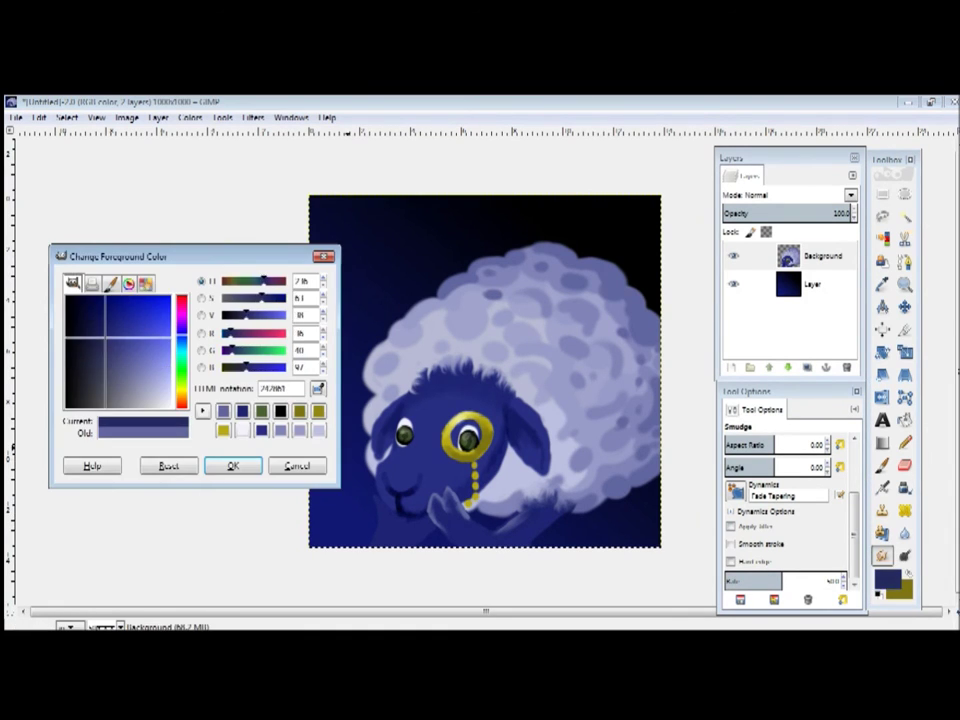
pyautogui.click(231, 465)
pyautogui.click(882, 487)
pyautogui.press('p')
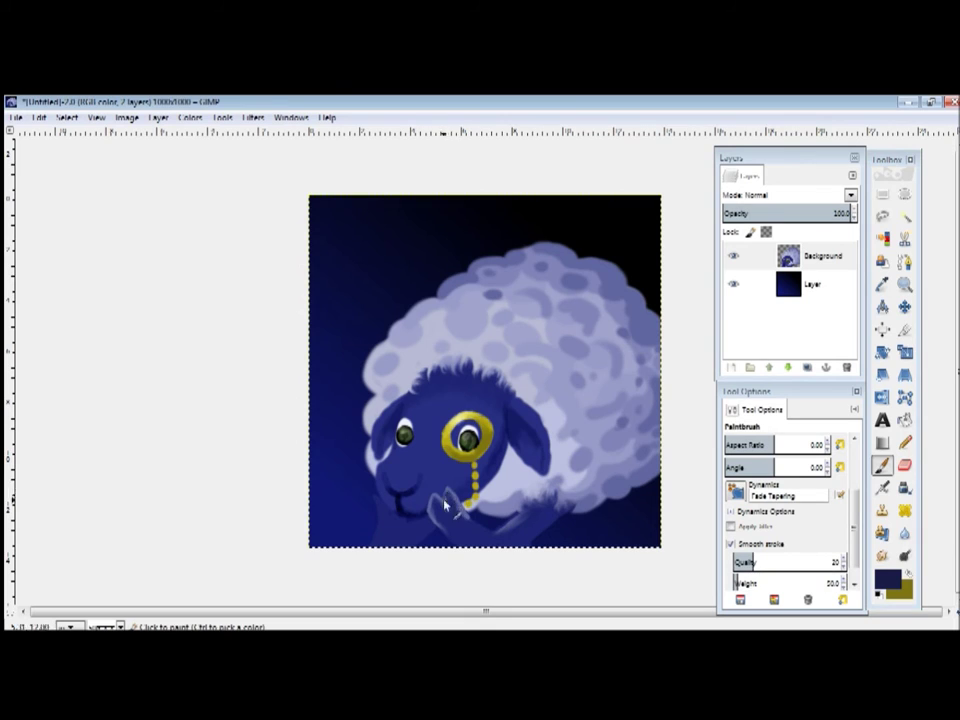
pyautogui.moveTo(453, 503); pyautogui.dragTo(434, 508)
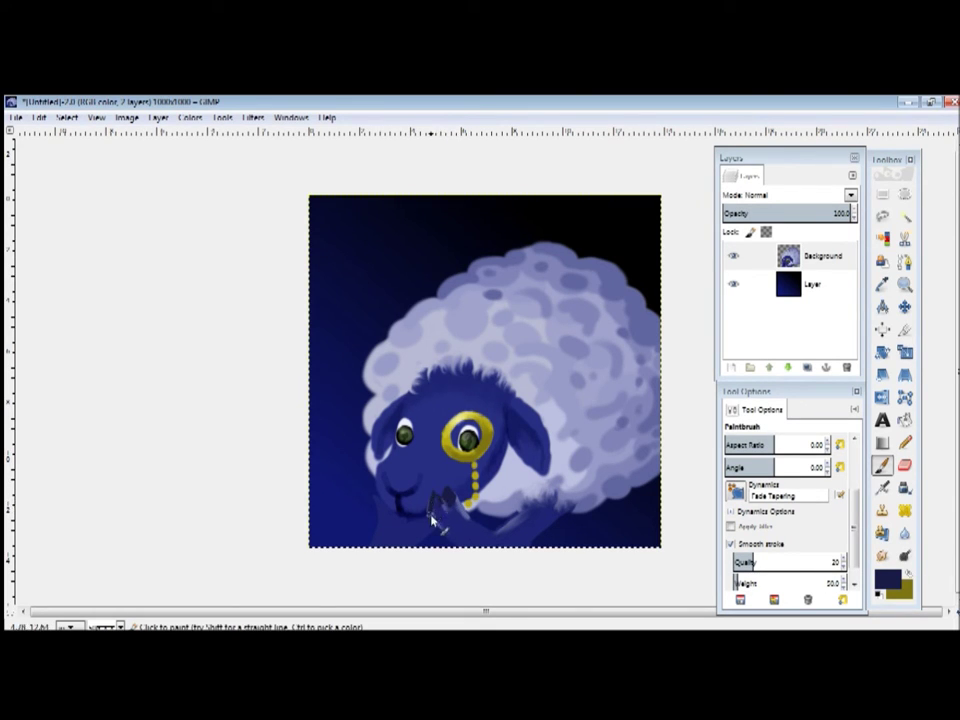
pyautogui.moveTo(441, 513); pyautogui.dragTo(464, 510)
# Step: Smudge the dark hoof into shape and burn its lower part darker
pyautogui.click(887, 578)
pyautogui.press('Escape')
pyautogui.click(436, 515)
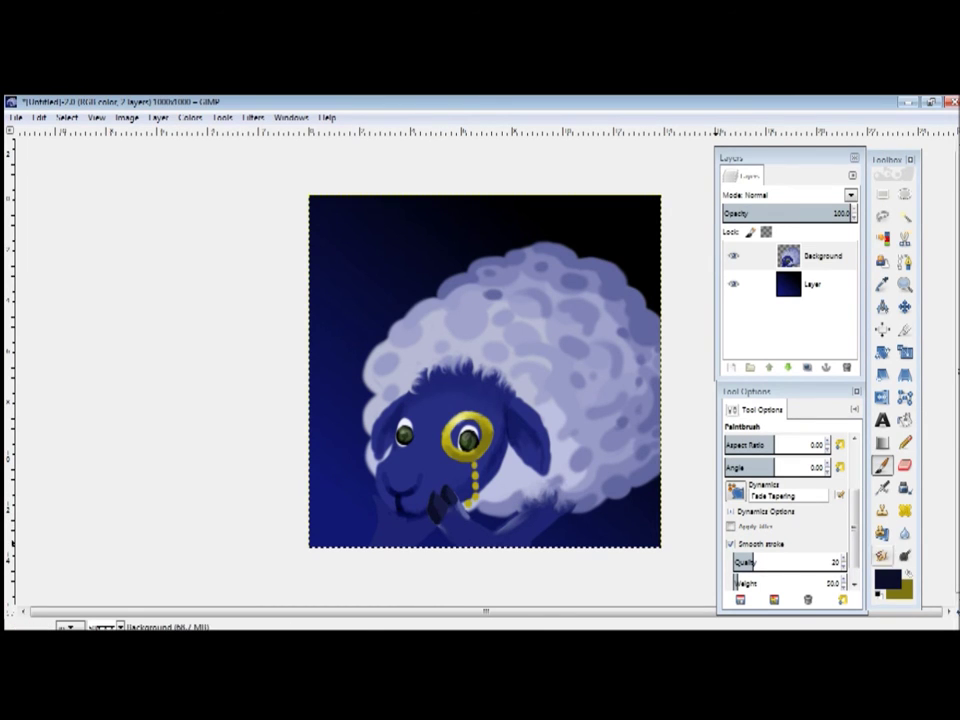
pyautogui.press('s')
pyautogui.moveTo(447, 495)
pyautogui.mouseDown()
pyautogui.moveTo(441, 515)
pyautogui.moveTo(437, 506)
pyautogui.mouseUp()
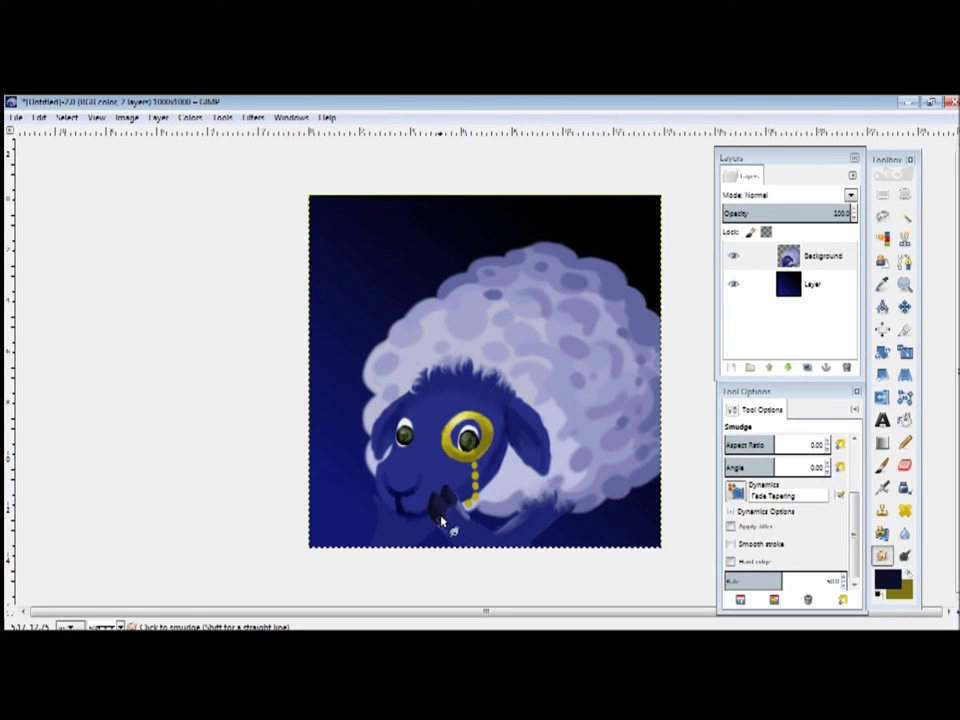
pyautogui.hotkey('shift', 'd')
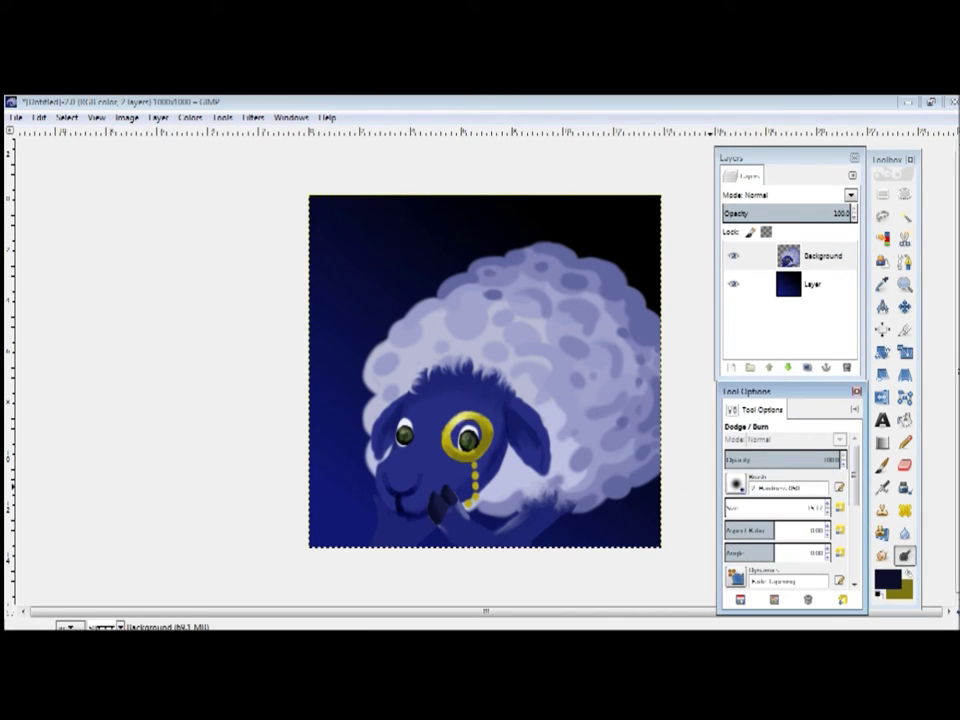
pyautogui.moveTo(463, 550)
pyautogui.mouseDown()
pyautogui.moveTo(460, 540)
pyautogui.moveTo(538, 550)
pyautogui.mouseUp()
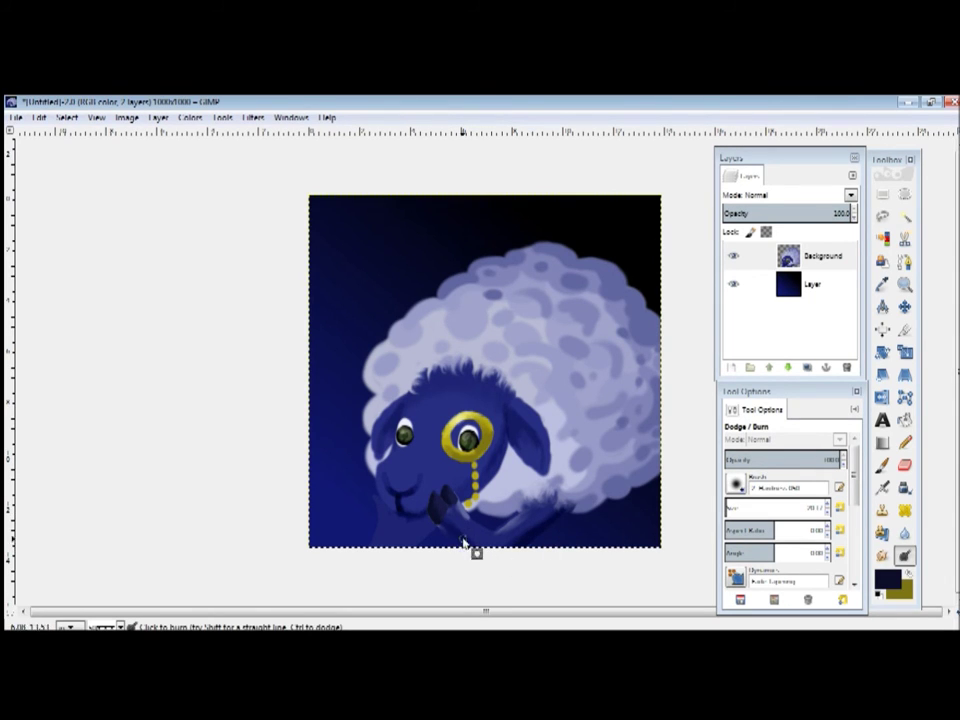
# Step: Blend the hoof area with Smudge and darken around the hooves with Dodge/Burn
pyautogui.press('s')
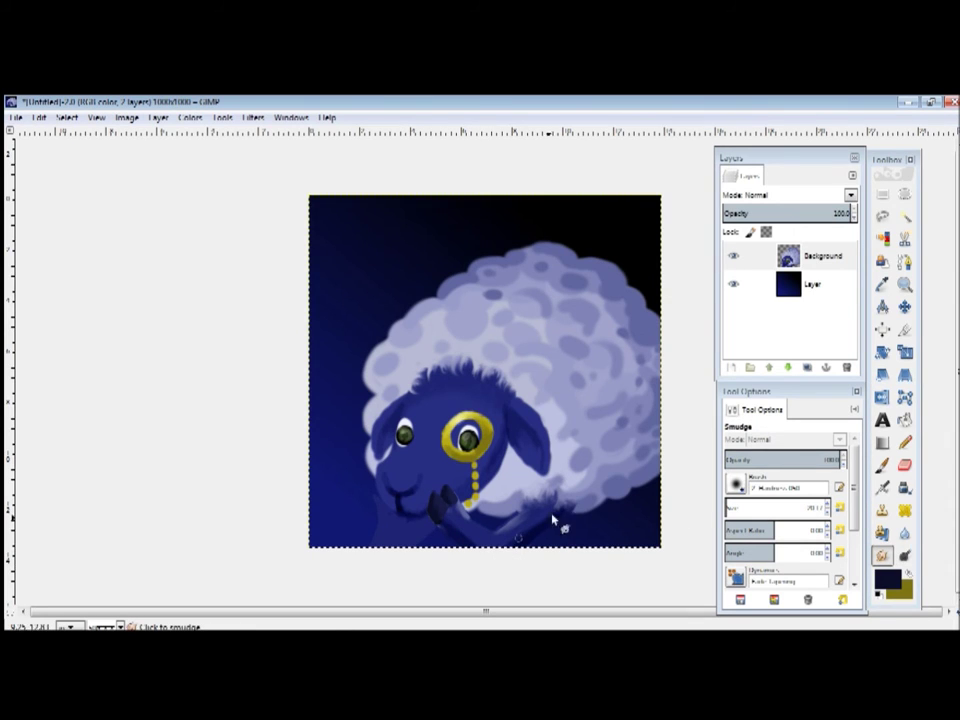
pyautogui.moveTo(561, 489)
pyautogui.mouseDown()
pyautogui.moveTo(461, 542)
pyautogui.moveTo(472, 522)
pyautogui.mouseUp()
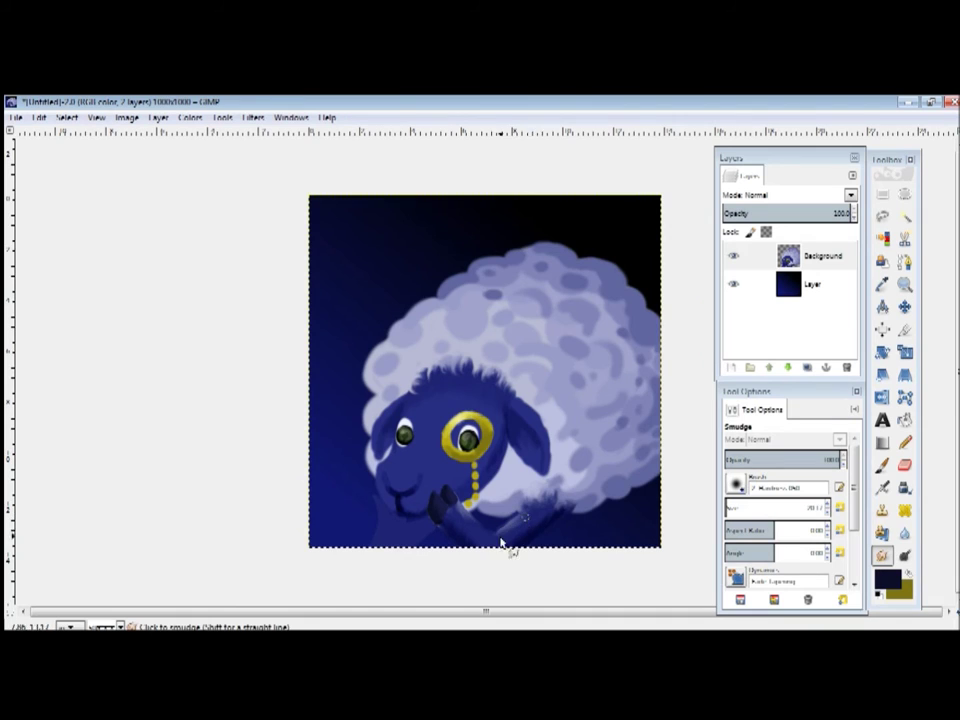
pyautogui.hotkey('shift', 'd')
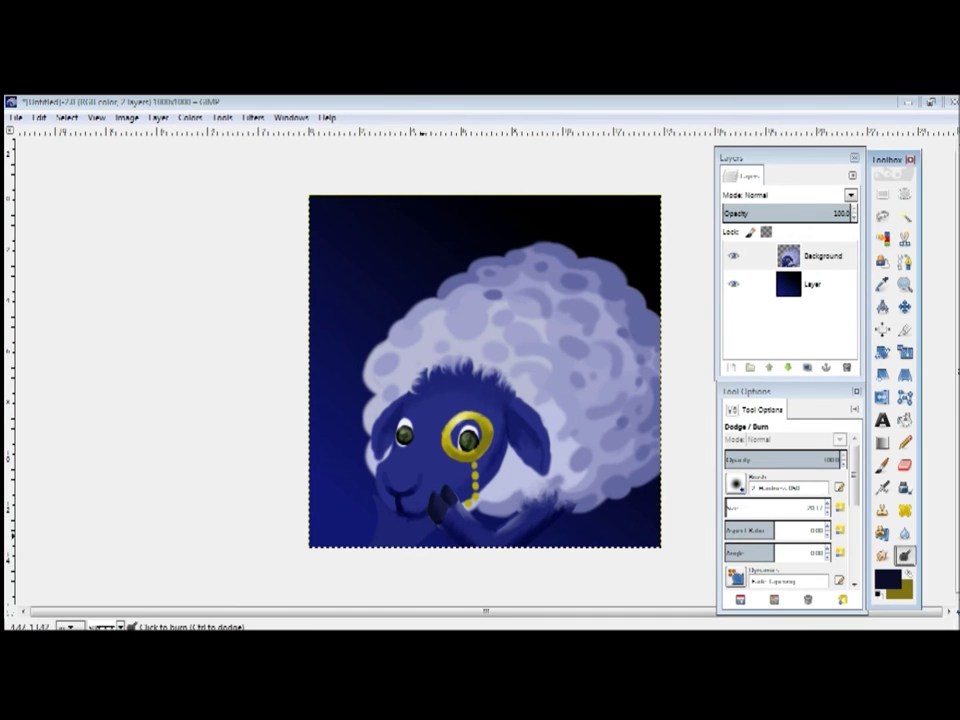
pyautogui.moveTo(410, 535)
pyautogui.mouseDown()
pyautogui.moveTo(439, 525)
pyautogui.moveTo(422, 540)
pyautogui.moveTo(426, 548)
pyautogui.moveTo(433, 532)
pyautogui.moveTo(439, 553)
pyautogui.moveTo(386, 540)
pyautogui.moveTo(450, 557)
pyautogui.moveTo(447, 549)
pyautogui.mouseUp()
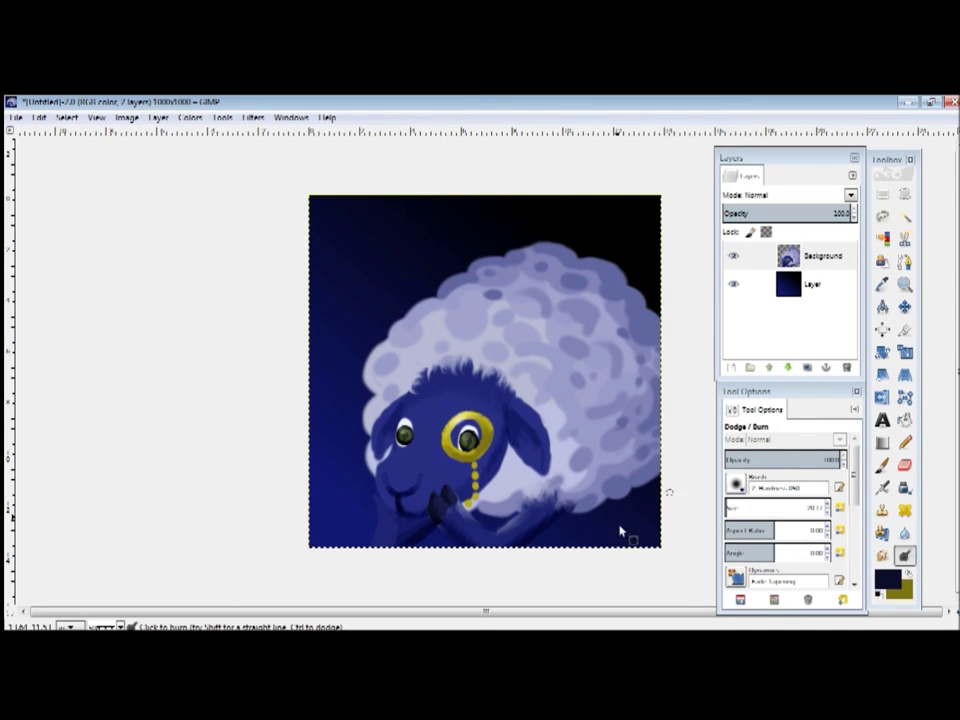
pyautogui.scroll(-3, 790, 500)
pyautogui.scroll(-2, 790, 500)
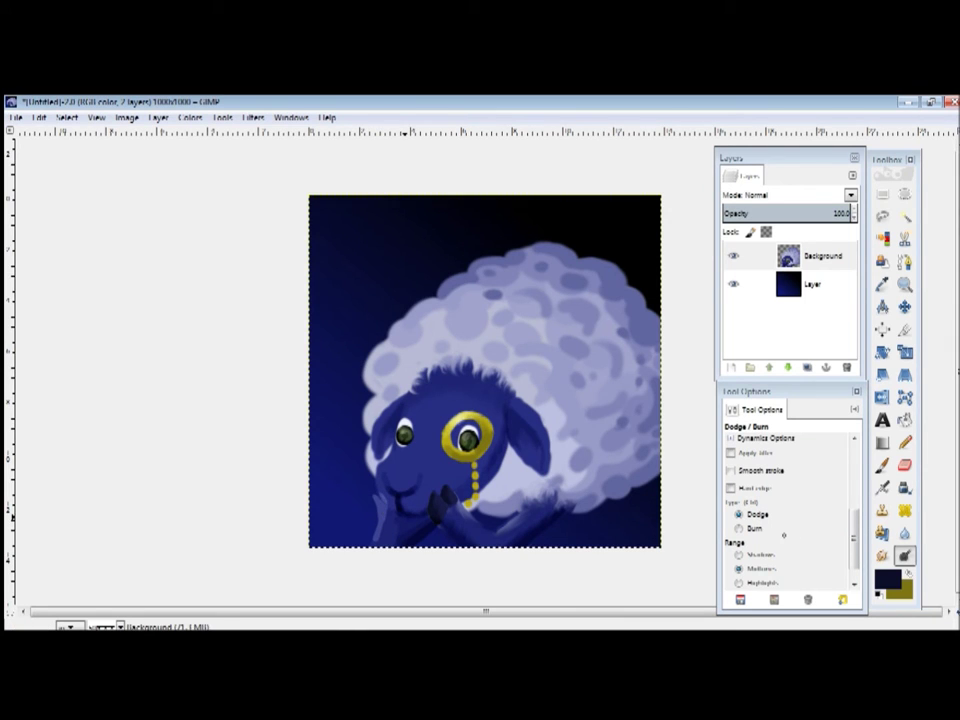
# Step: Lighten the left hoof, dab dark paint on it, and smudge the hand area
pyautogui.moveTo(382, 507); pyautogui.dragTo(377, 522)
pyautogui.press('s')
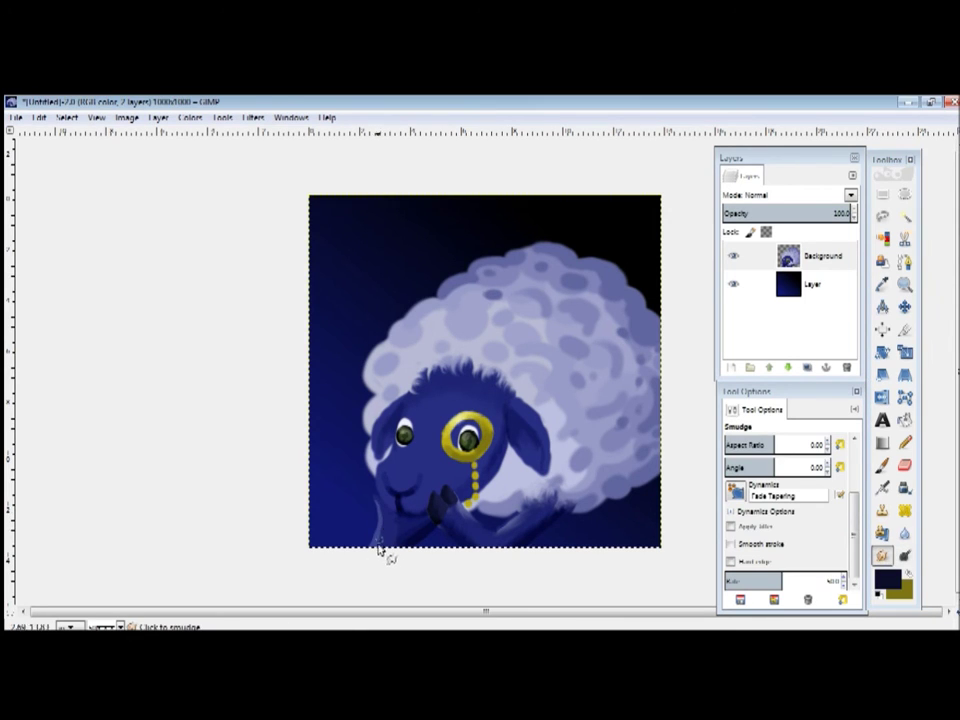
pyautogui.click(886, 577)
pyautogui.click(232, 465)
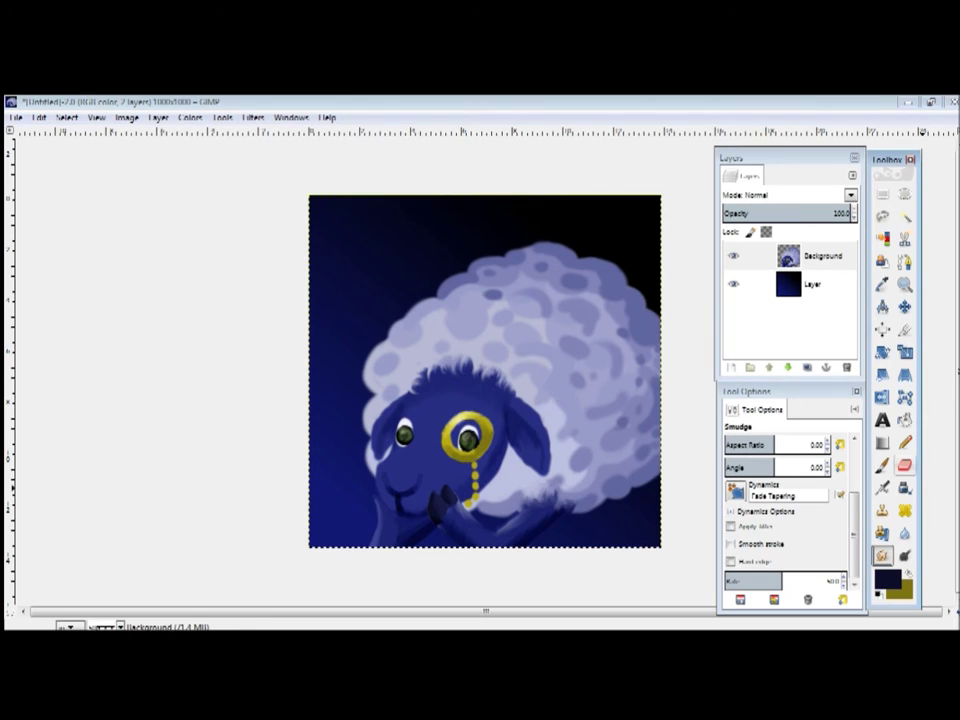
pyautogui.press('p')
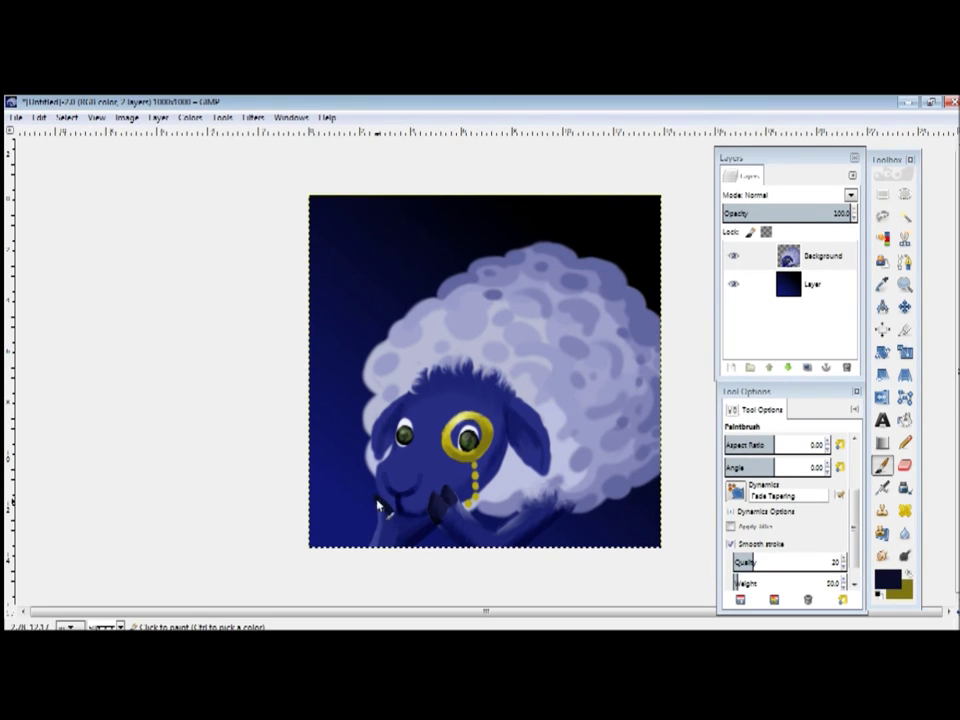
pyautogui.click(392, 518)
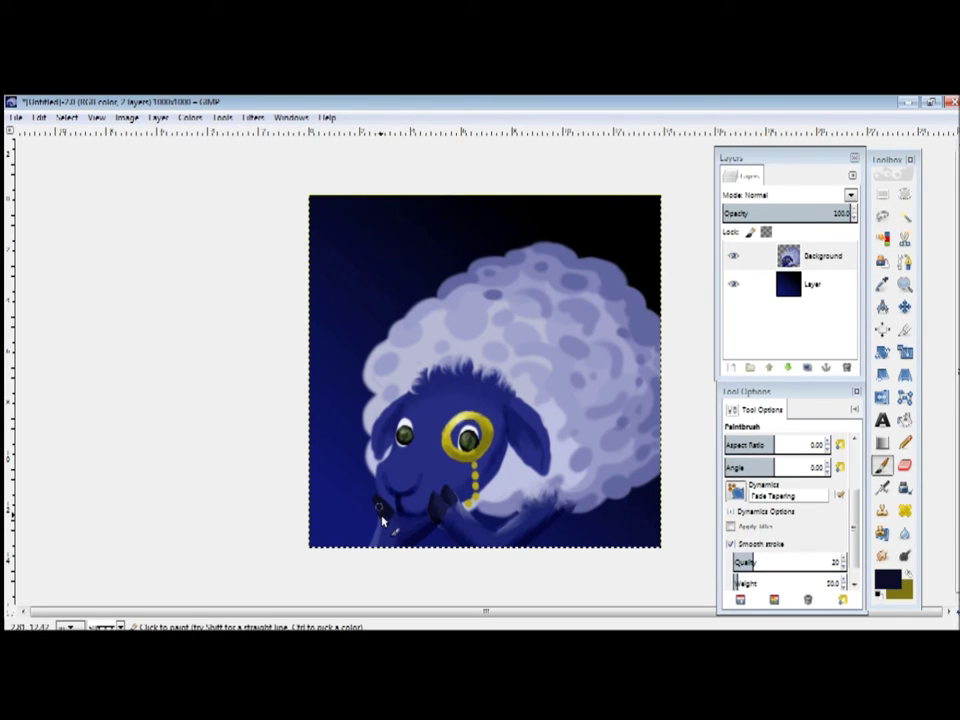
pyautogui.hotkey('shift', 'd')
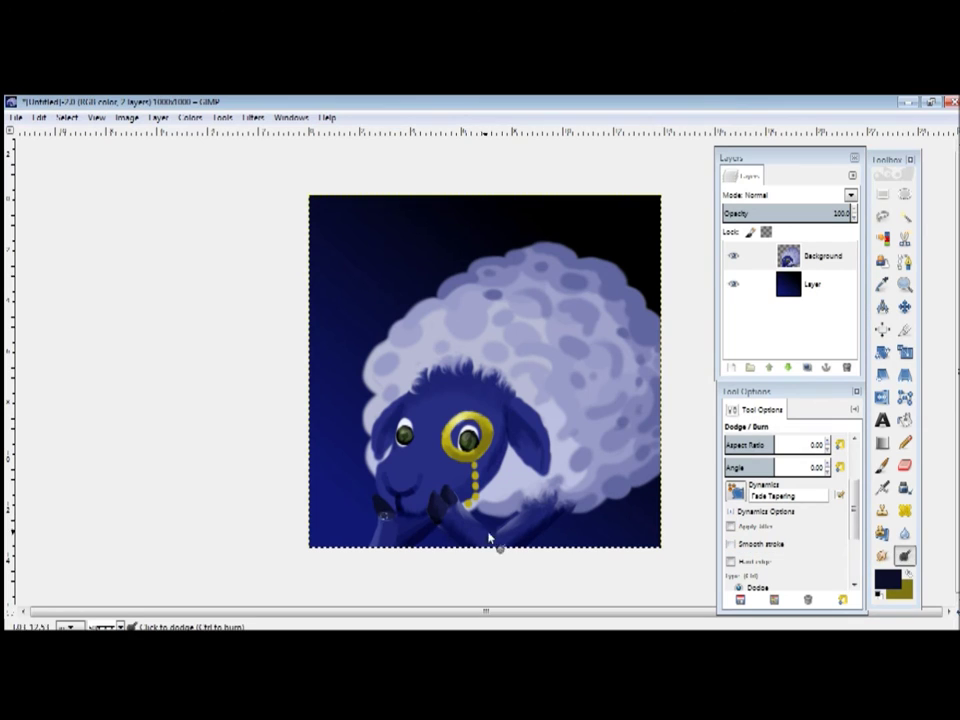
pyautogui.press('s')
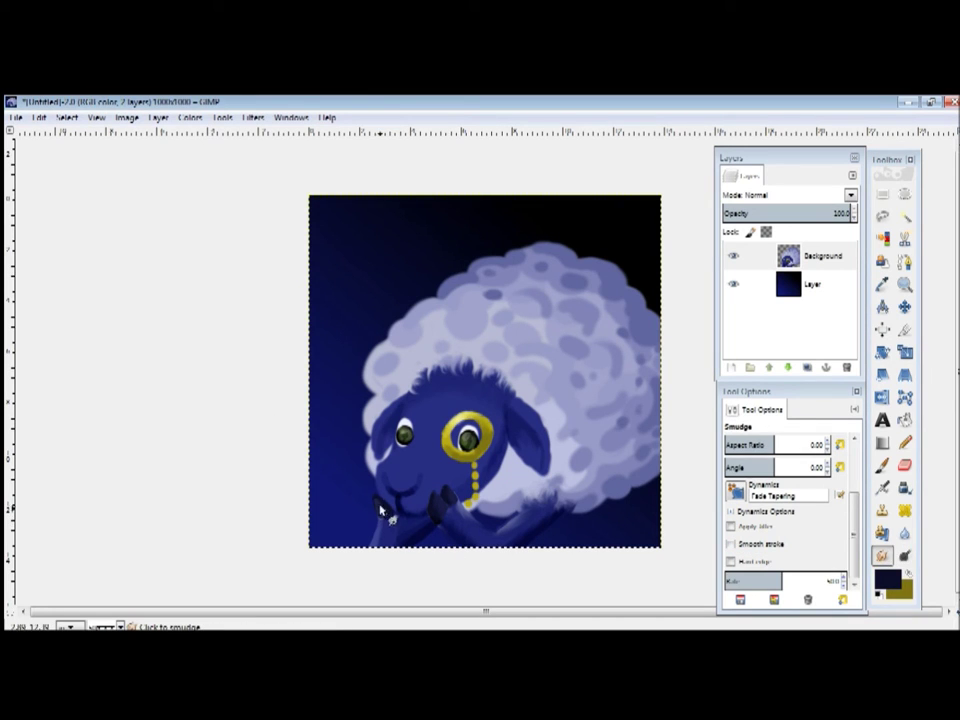
pyautogui.moveTo(380, 510); pyautogui.dragTo(386, 530)
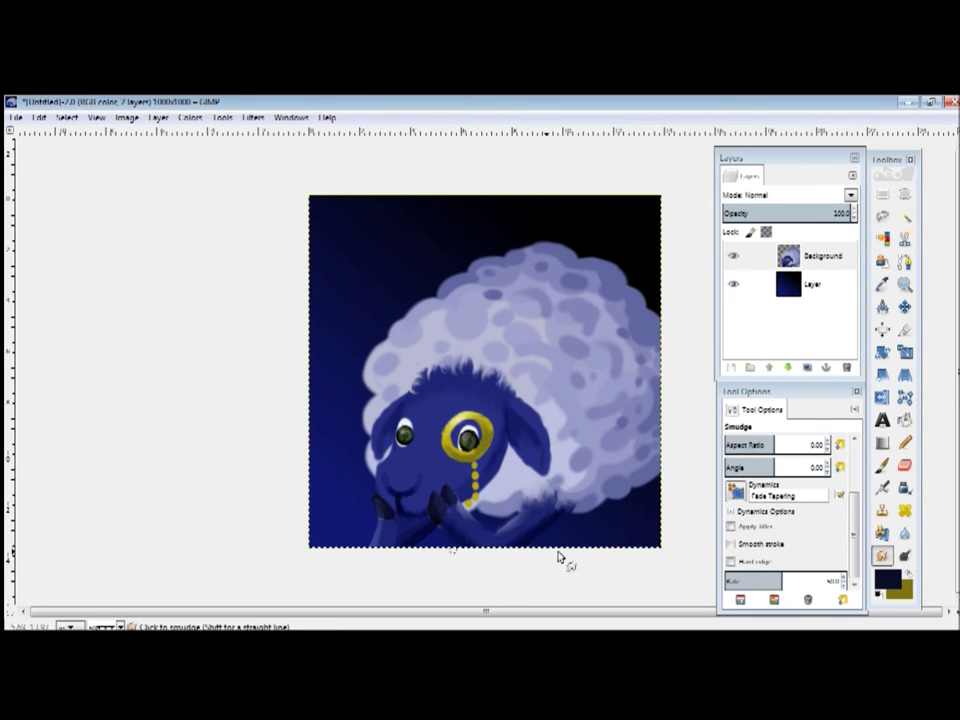
# Step: Smudge the sheep's cheek and snout
pyautogui.hotkey('shift', 'd')
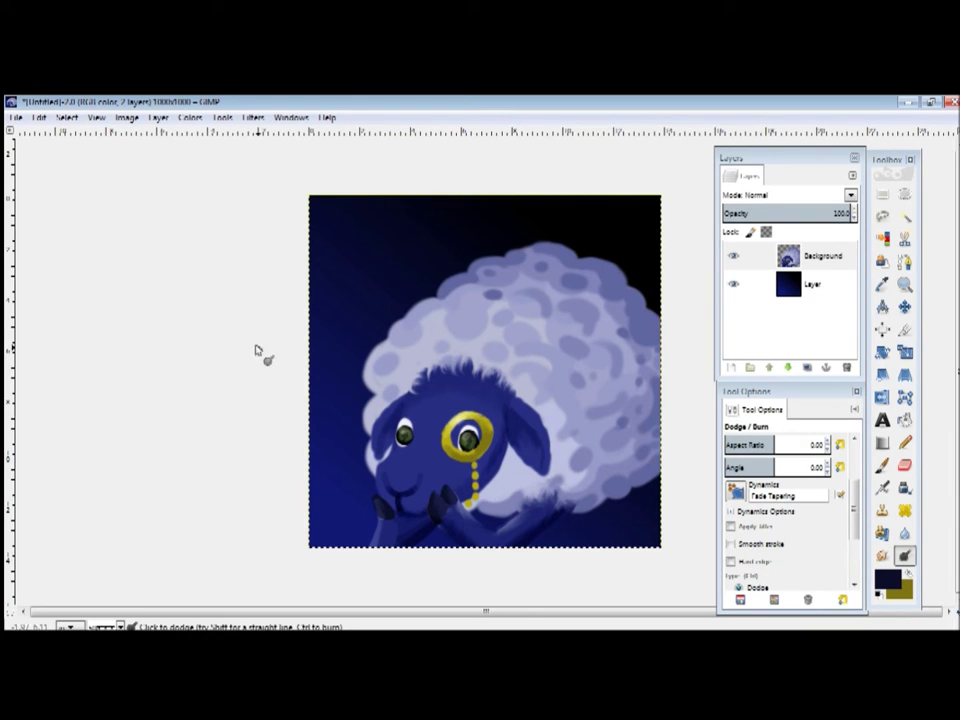
pyautogui.press('s')
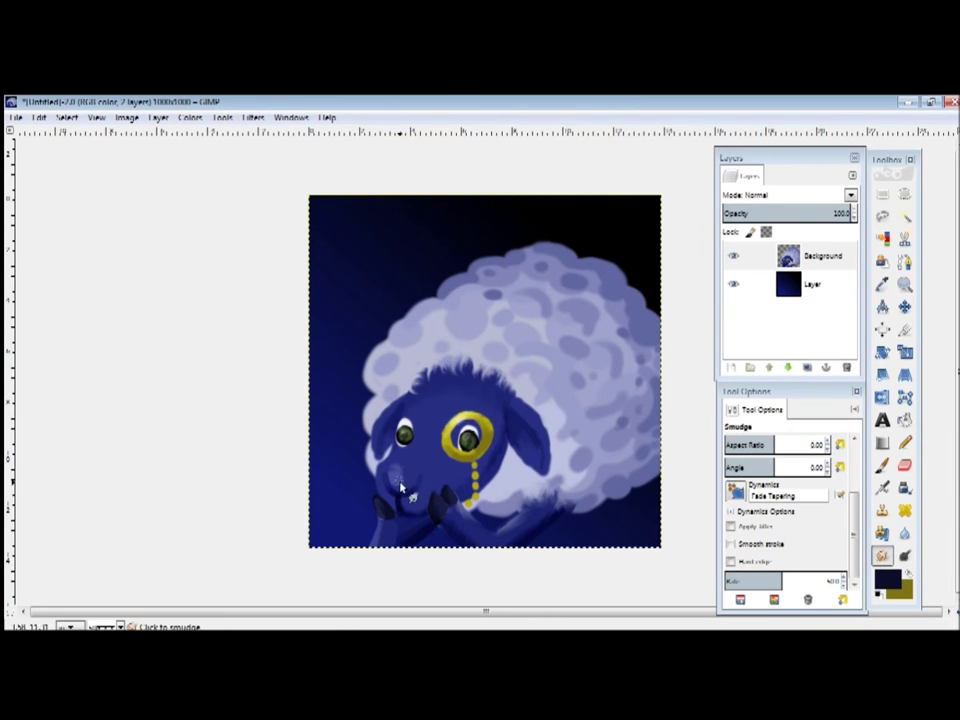
pyautogui.moveTo(401, 486); pyautogui.dragTo(403, 487)
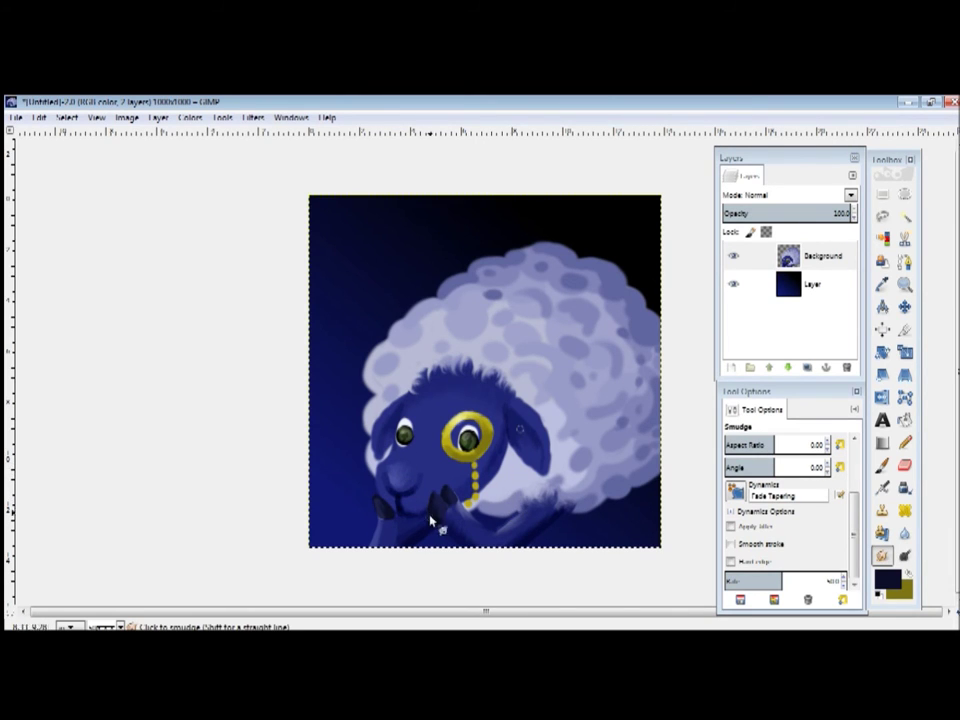
pyautogui.hotkey('shift', 'd')
pyautogui.press('s')
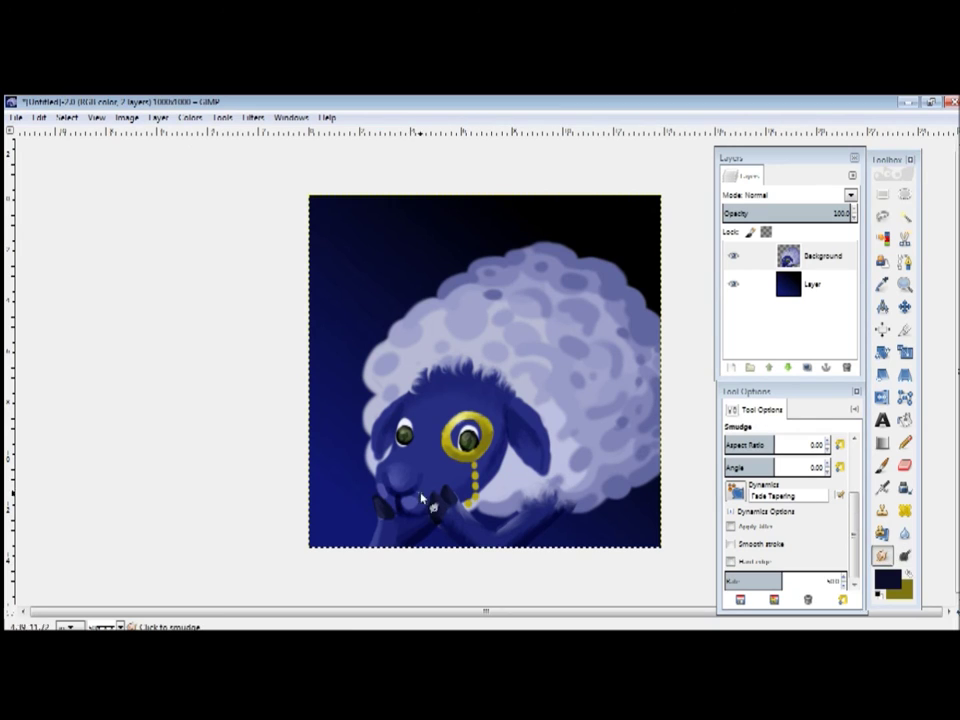
pyautogui.moveTo(413, 510); pyautogui.dragTo(379, 480)
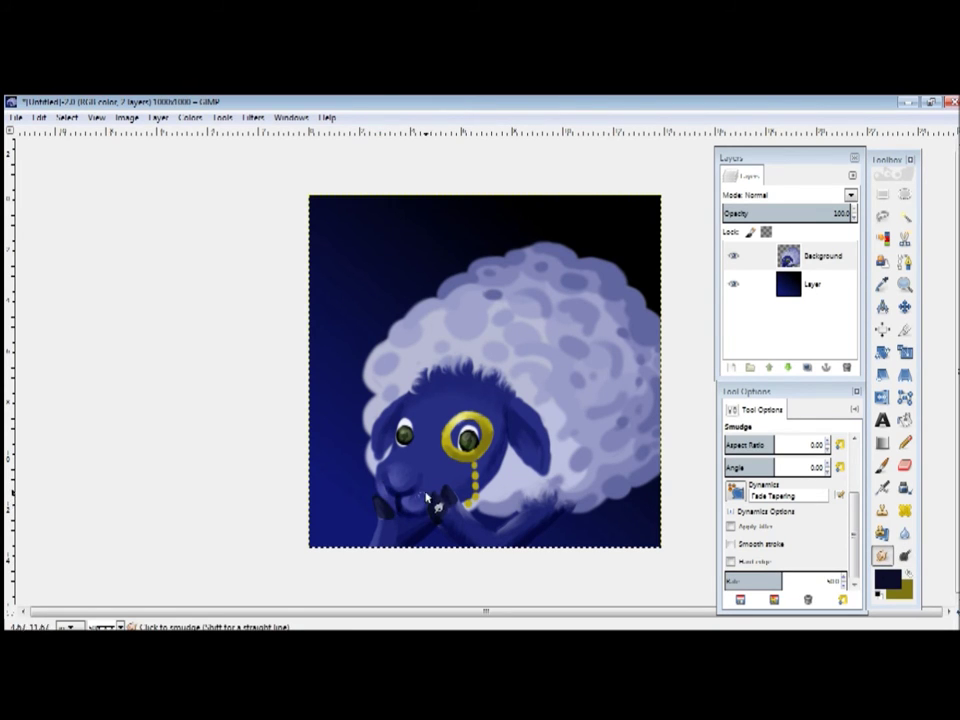
# Step: Dodge an area near the head and smudge the right ear into shape
pyautogui.hotkey('shift', 'd')
pyautogui.moveTo(400, 405); pyautogui.dragTo(396, 364)
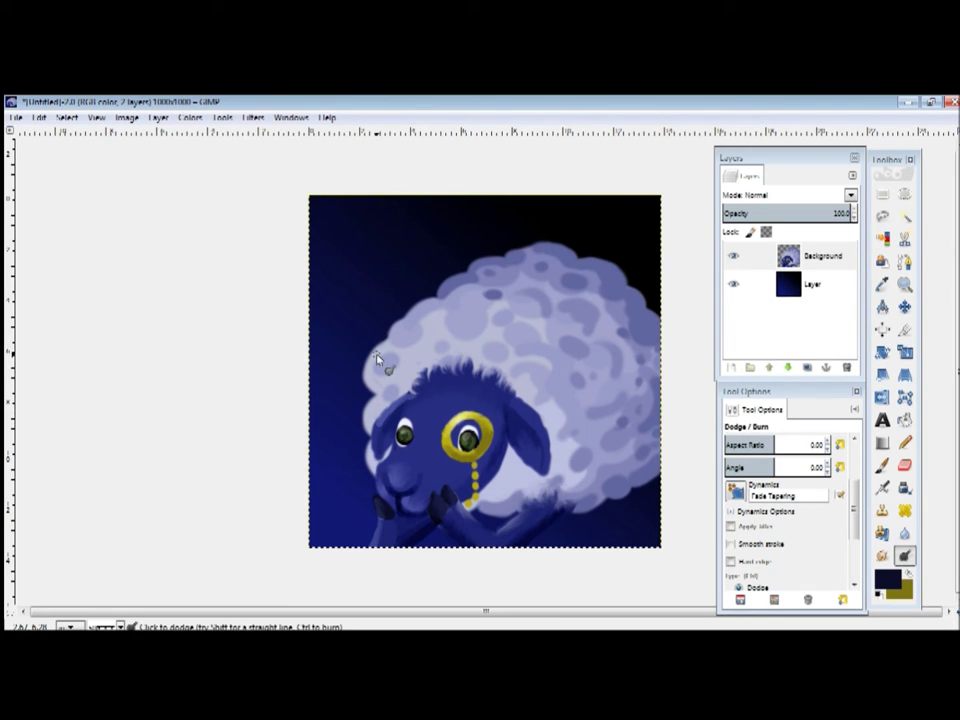
pyautogui.press('s')
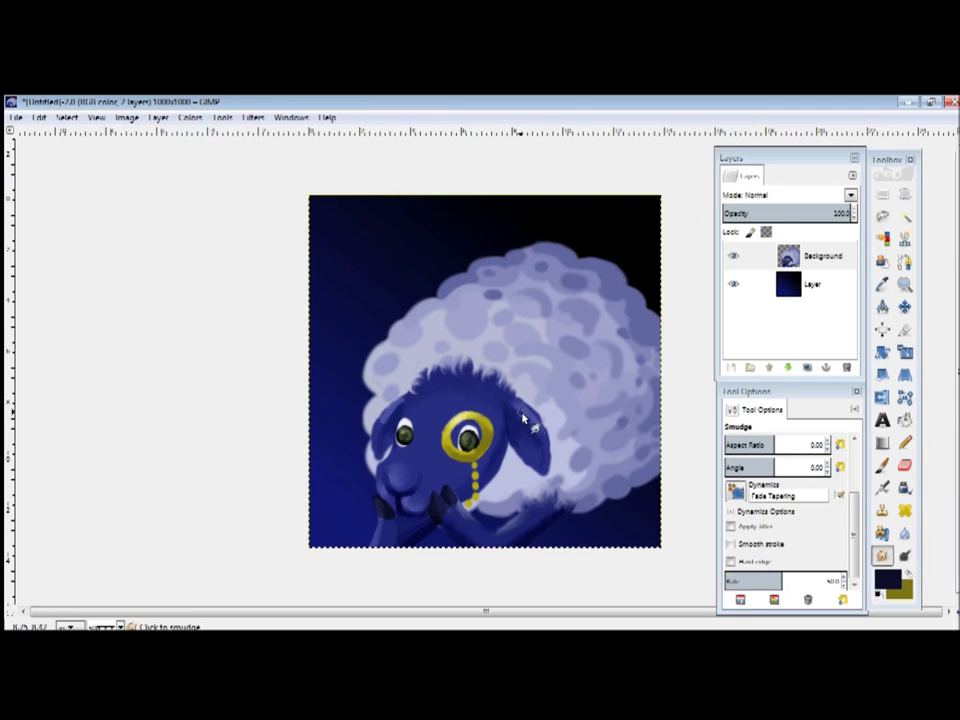
pyautogui.moveTo(512, 405); pyautogui.dragTo(547, 441)
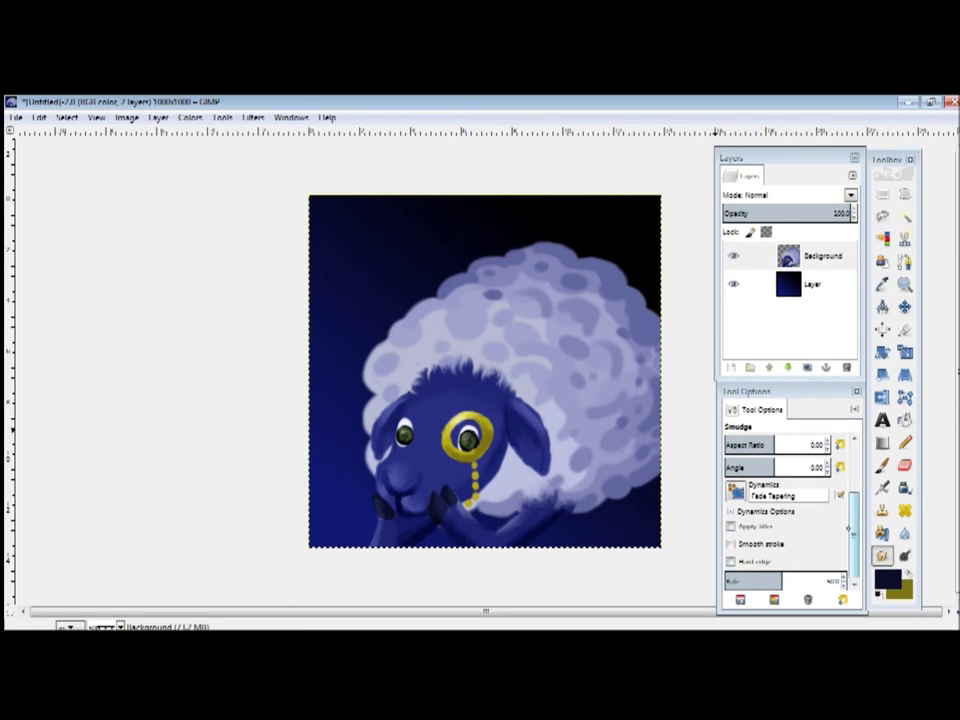
# Step: Brighten the eye inside the monocle and smudge across the forehead
pyautogui.hotkey('shift', 'd')
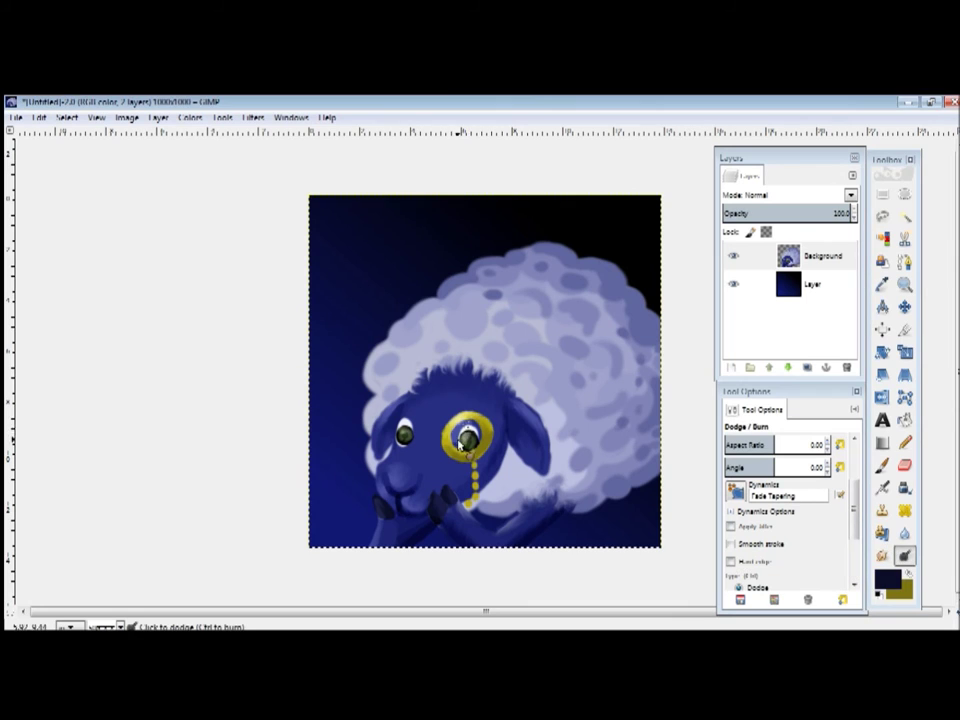
pyautogui.moveTo(466, 430); pyautogui.dragTo(470, 440)
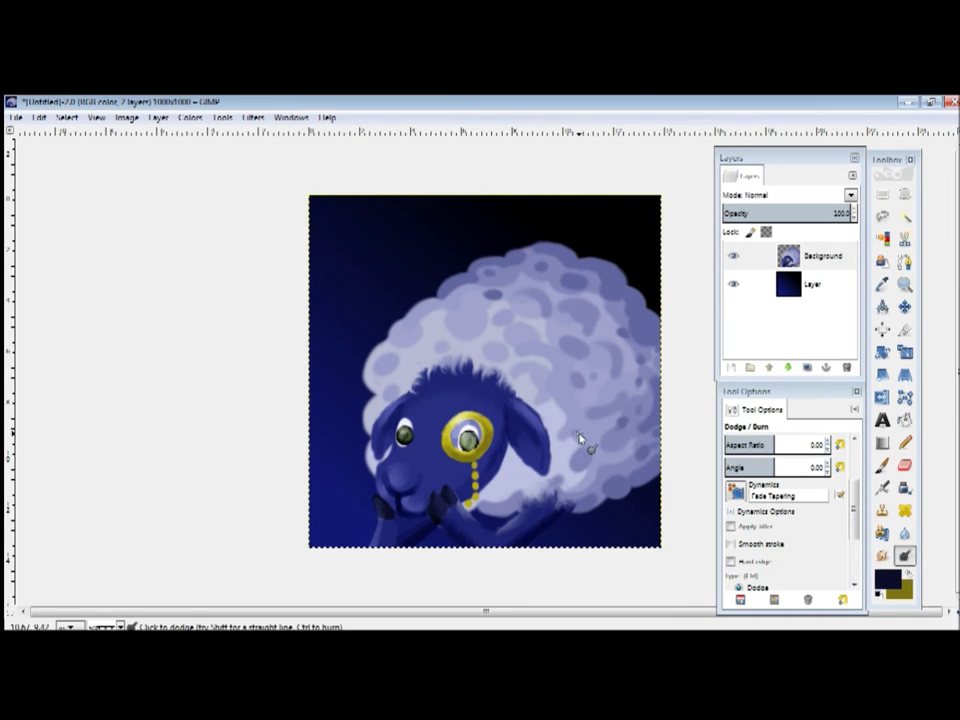
pyautogui.press('s')
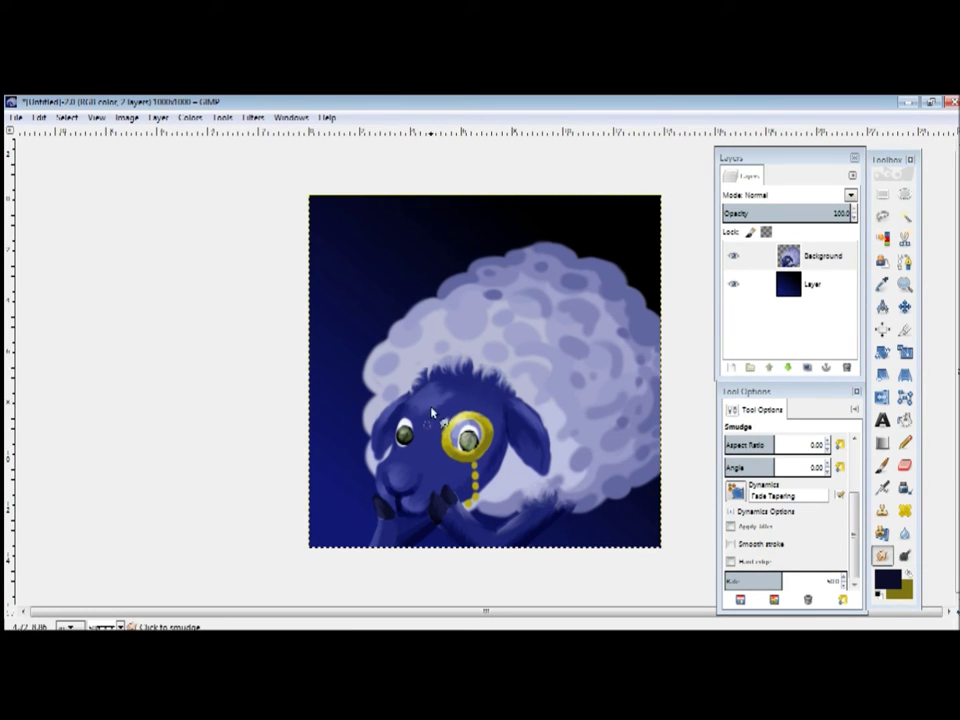
pyautogui.moveTo(434, 385); pyautogui.dragTo(457, 393)
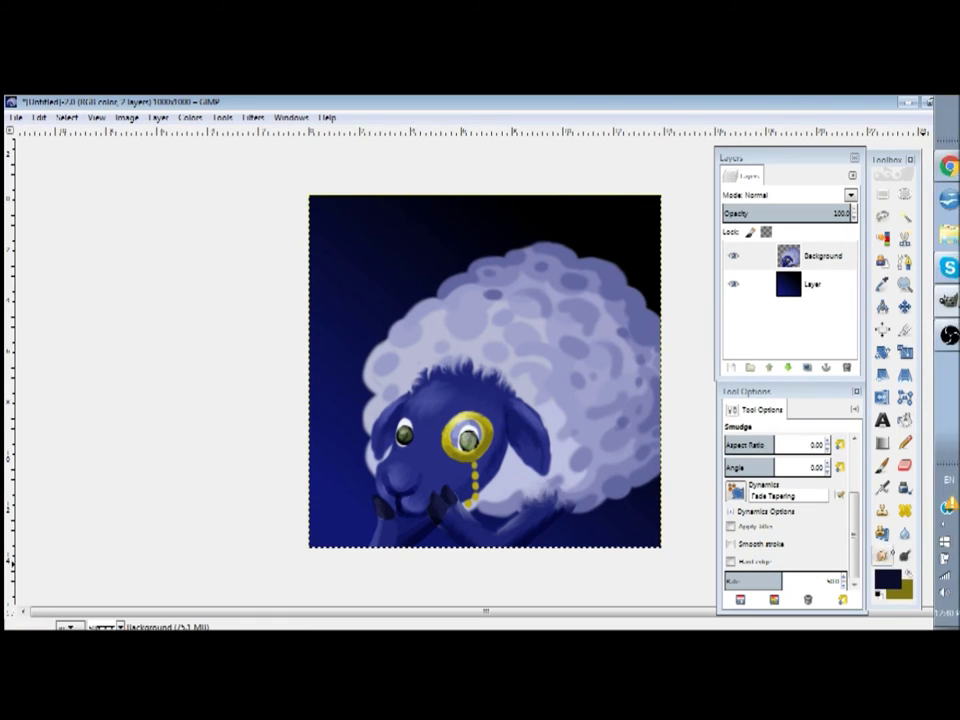
pyautogui.hotkey('shift', 'd')
pyautogui.press('Tab')
pyautogui.press('Tab')
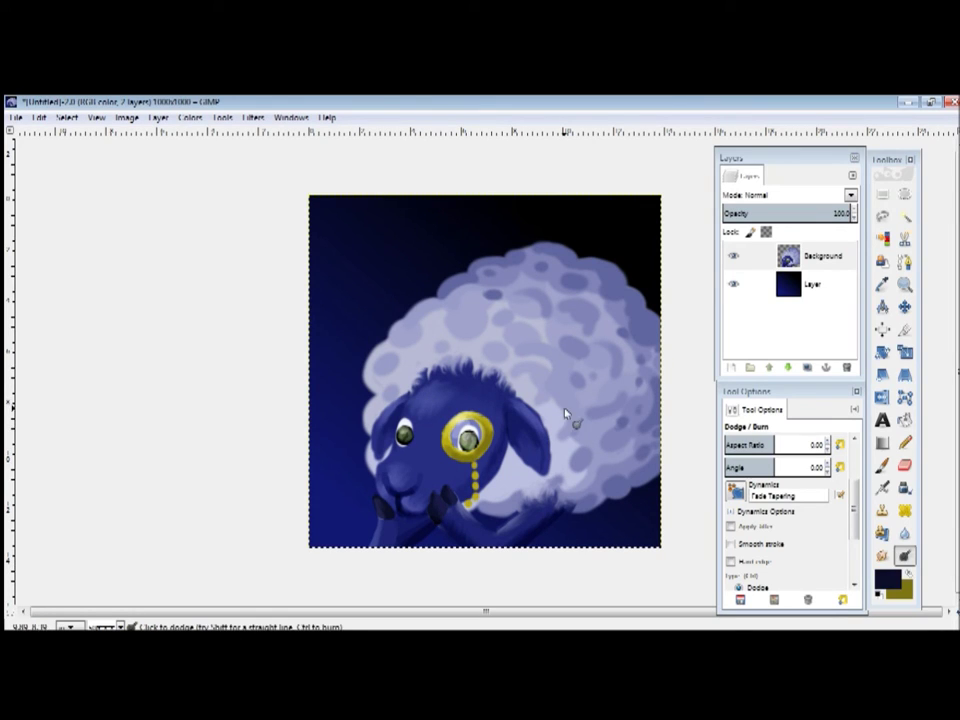
# Step: Paint a brown hat brim across the sheep's head with a rounded left end
pyautogui.click(887, 578)
pyautogui.click(181, 395)
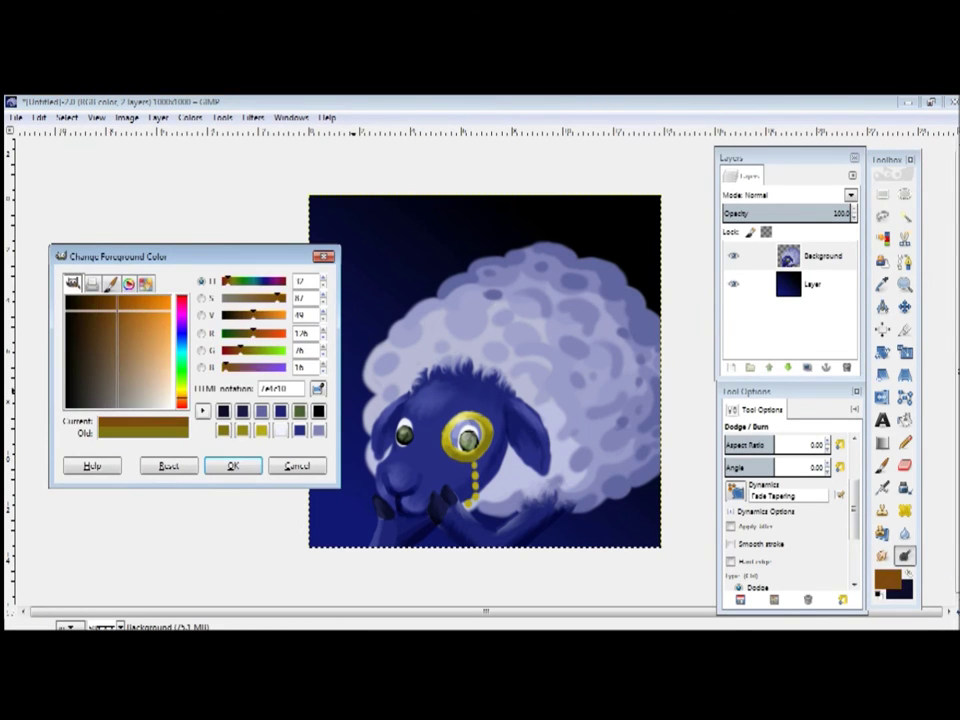
pyautogui.click(232, 465)
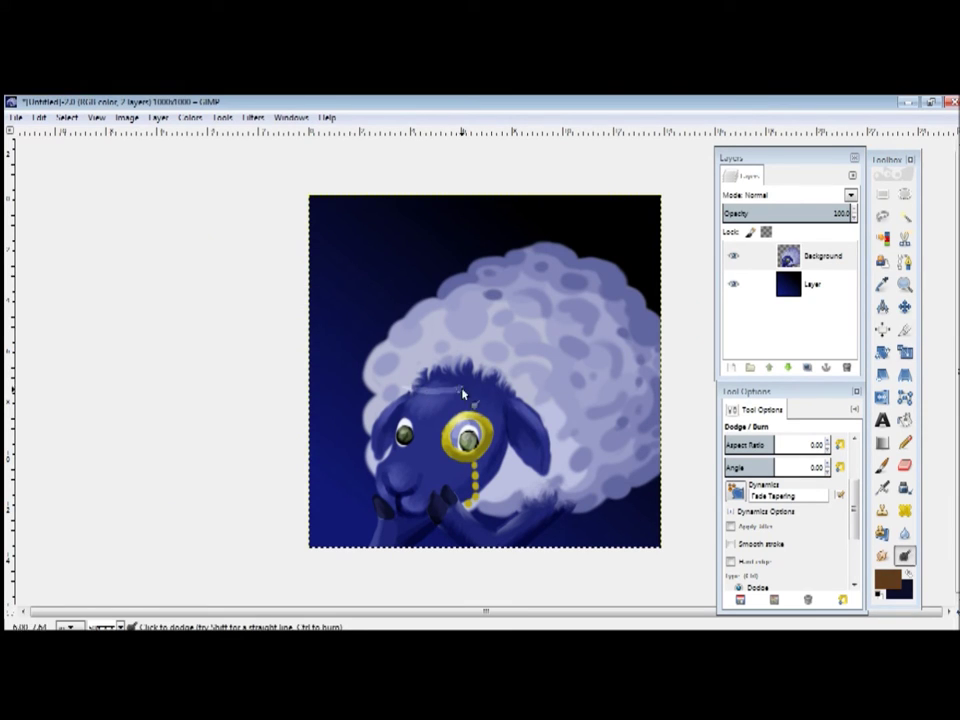
pyautogui.press('p')
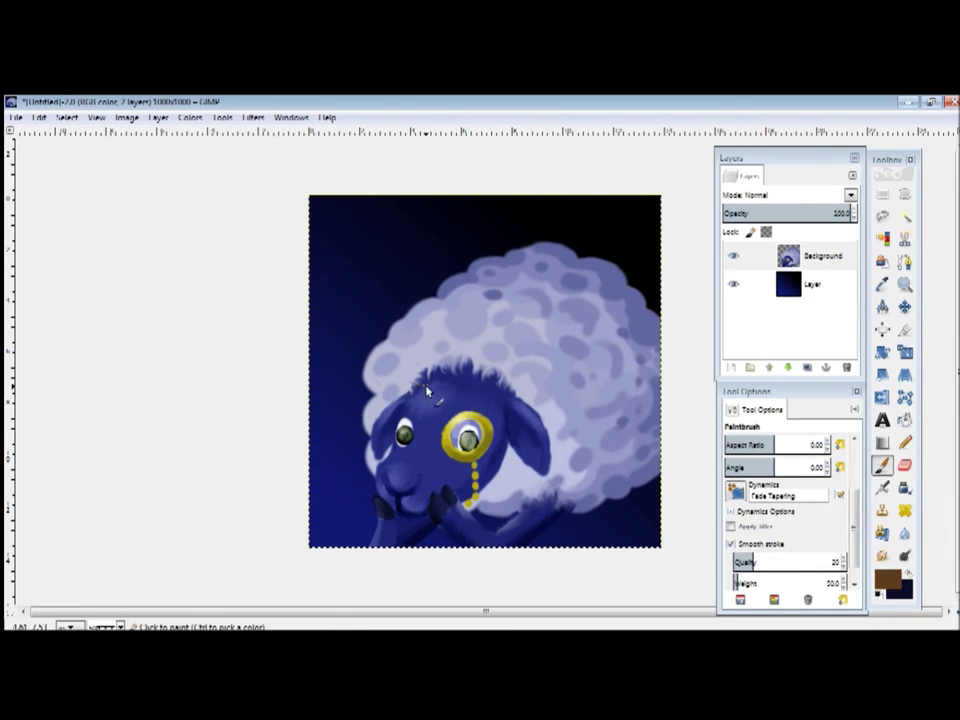
pyautogui.moveTo(435, 398); pyautogui.dragTo(466, 394)
pyautogui.moveTo(395, 390)
pyautogui.mouseDown()
pyautogui.moveTo(524, 375)
pyautogui.moveTo(493, 396)
pyautogui.mouseUp()
pyautogui.moveTo(434, 394); pyautogui.dragTo(416, 370)
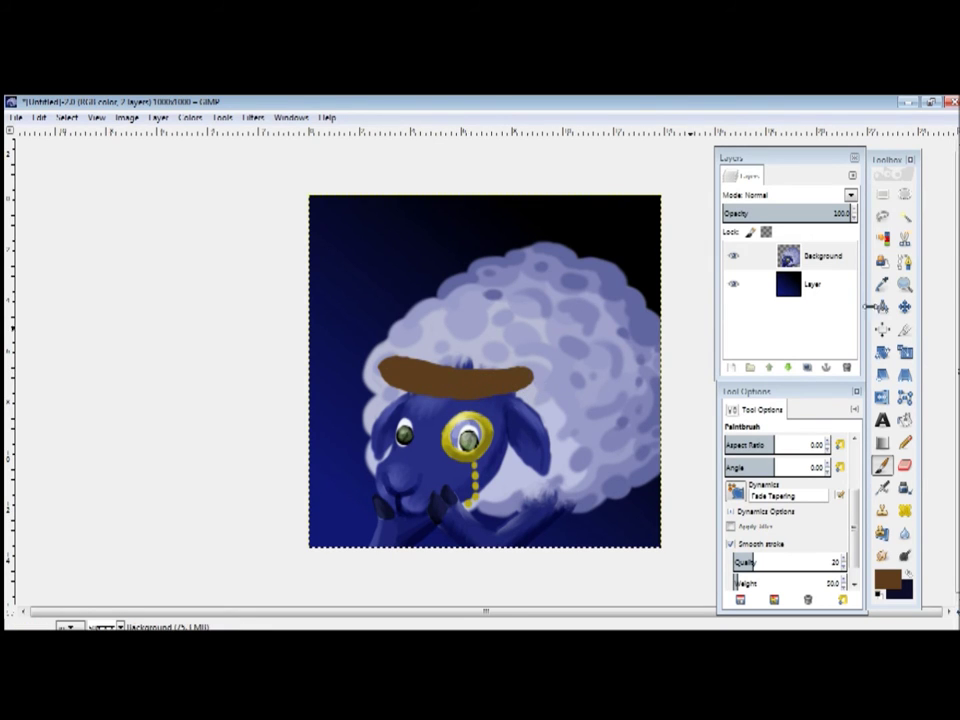
# Step: Paint a yellow band over the brim and fill in the brown crown above it
pyautogui.press('Return')
pyautogui.moveTo(414, 361)
pyautogui.mouseDown()
pyautogui.moveTo(502, 378)
pyautogui.moveTo(424, 374)
pyautogui.moveTo(480, 381)
pyautogui.mouseUp()
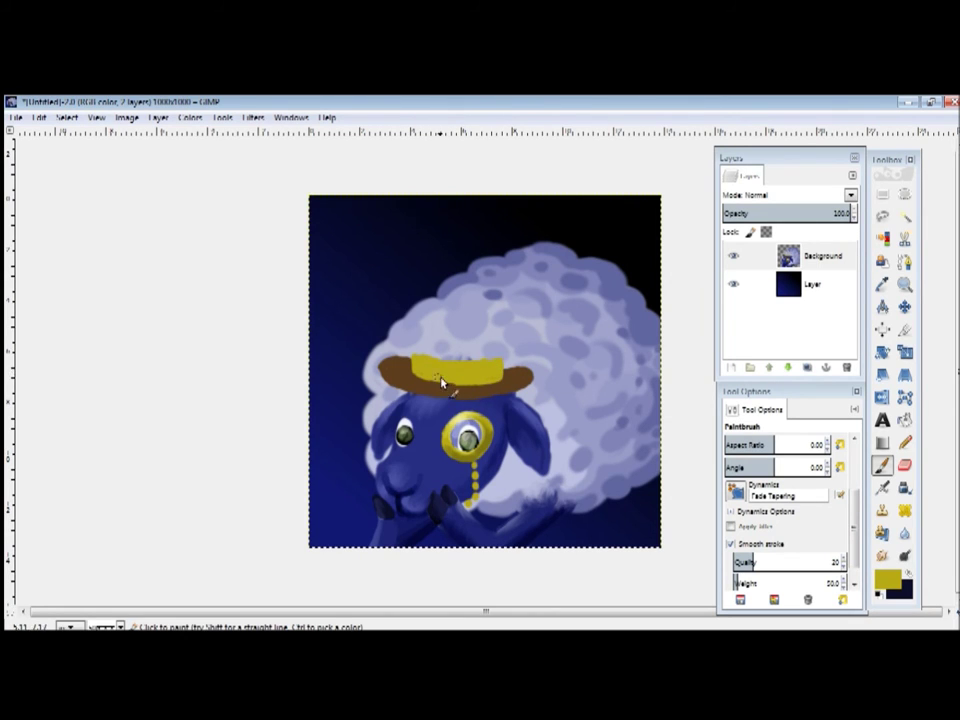
pyautogui.click(887, 578)
pyautogui.click(236, 465)
pyautogui.moveTo(418, 338)
pyautogui.mouseDown()
pyautogui.moveTo(420, 353)
pyautogui.moveTo(429, 309)
pyautogui.moveTo(471, 324)
pyautogui.moveTo(508, 322)
pyautogui.moveTo(499, 358)
pyautogui.mouseUp()
pyautogui.moveTo(428, 306); pyautogui.dragTo(499, 313)
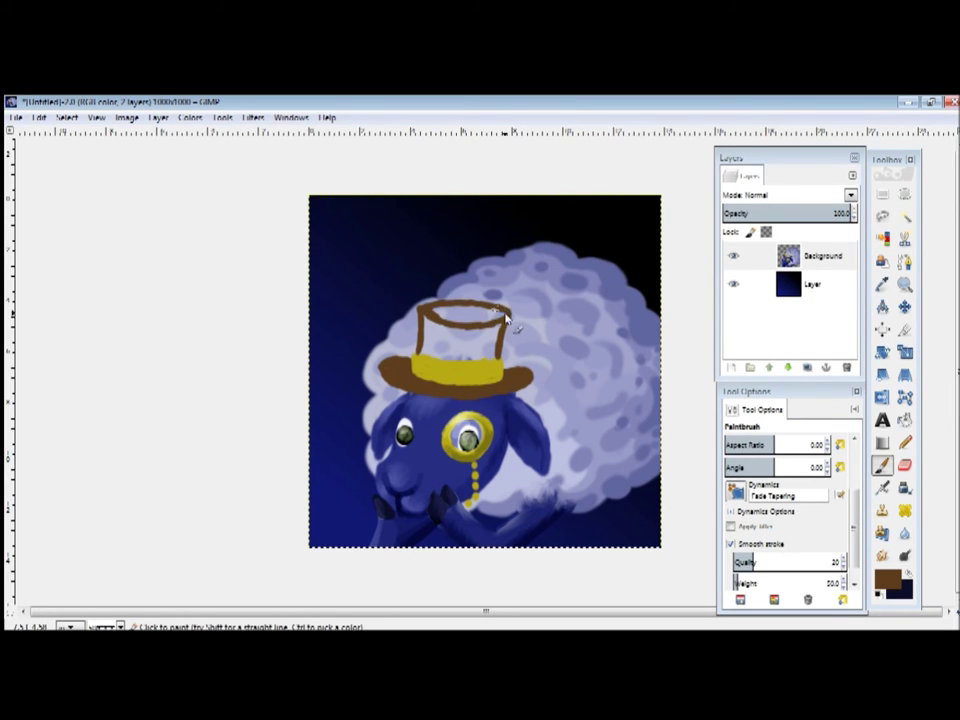
pyautogui.moveTo(478, 360)
pyautogui.mouseDown()
pyautogui.moveTo(436, 362)
pyautogui.moveTo(430, 335)
pyautogui.moveTo(454, 332)
pyautogui.moveTo(440, 366)
pyautogui.moveTo(428, 364)
pyautogui.moveTo(490, 372)
pyautogui.moveTo(467, 345)
pyautogui.moveTo(461, 360)
pyautogui.moveTo(490, 352)
pyautogui.moveTo(456, 336)
pyautogui.moveTo(446, 354)
pyautogui.mouseUp()
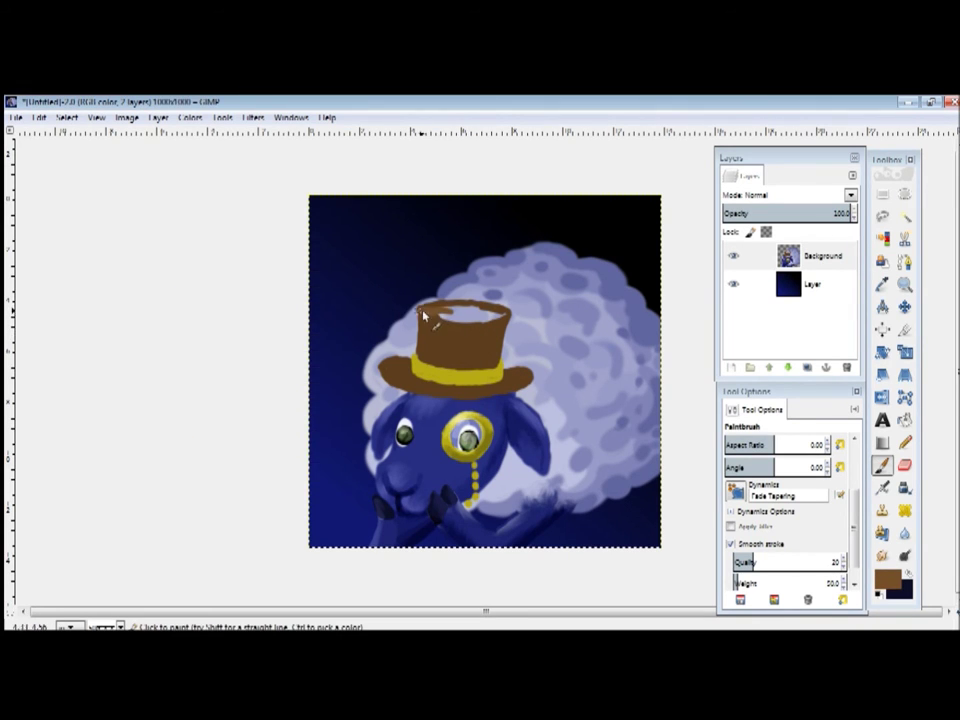
pyautogui.moveTo(457, 318)
pyautogui.mouseDown()
pyautogui.moveTo(476, 326)
pyautogui.moveTo(495, 317)
pyautogui.moveTo(462, 320)
pyautogui.moveTo(483, 318)
pyautogui.mouseUp()
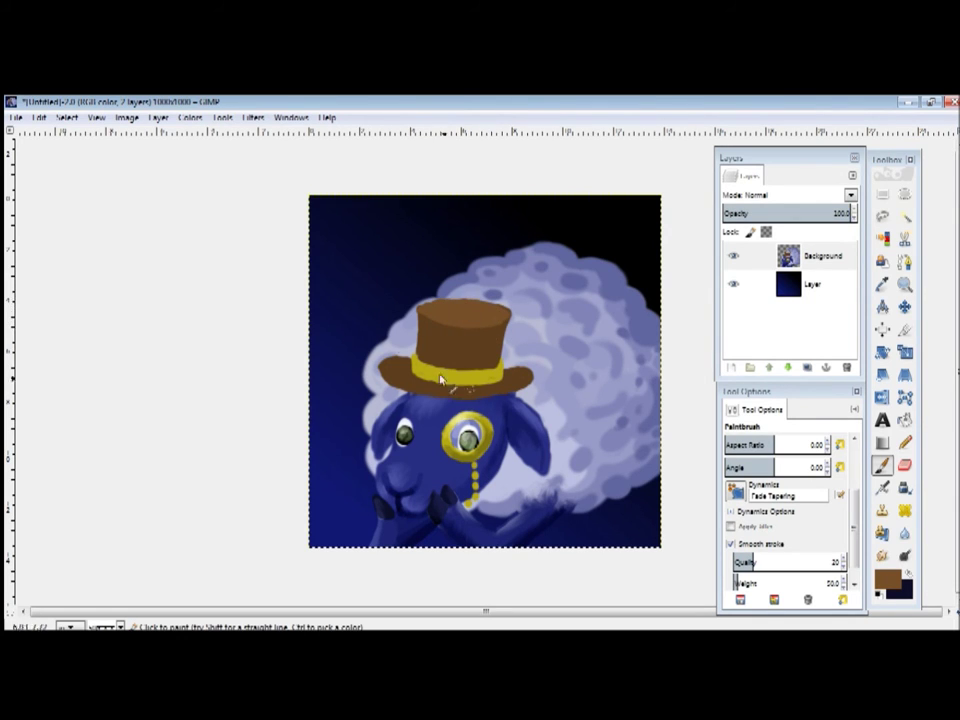
# Step: Zoom in on the hat and blend a lighter dab into the crown's upper left
pyautogui.click(119, 626)
pyautogui.click(101, 546)
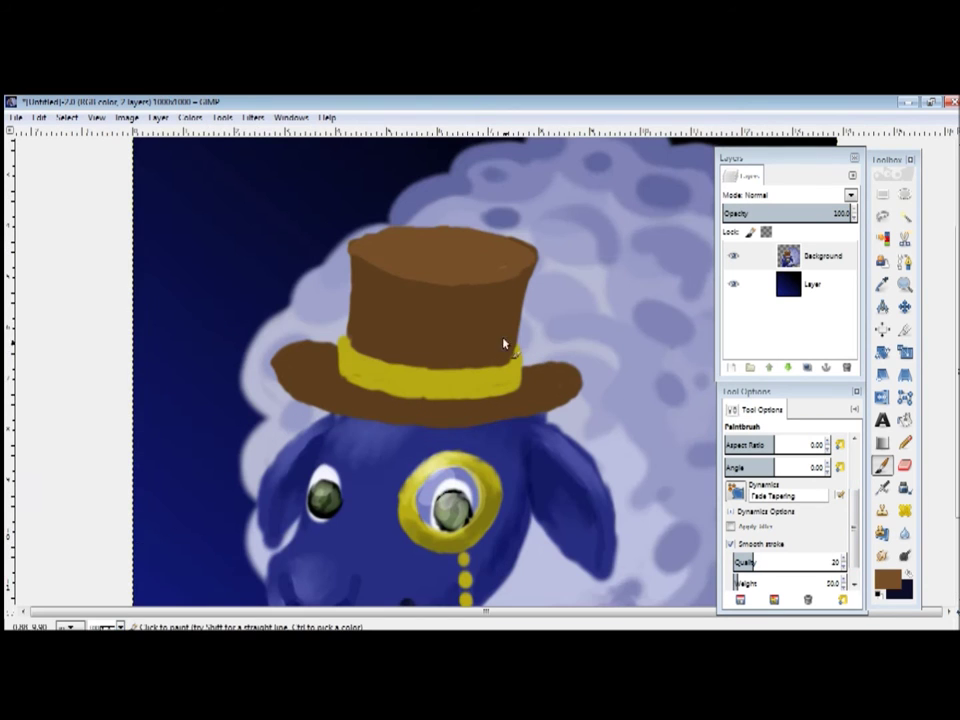
pyautogui.press('s')
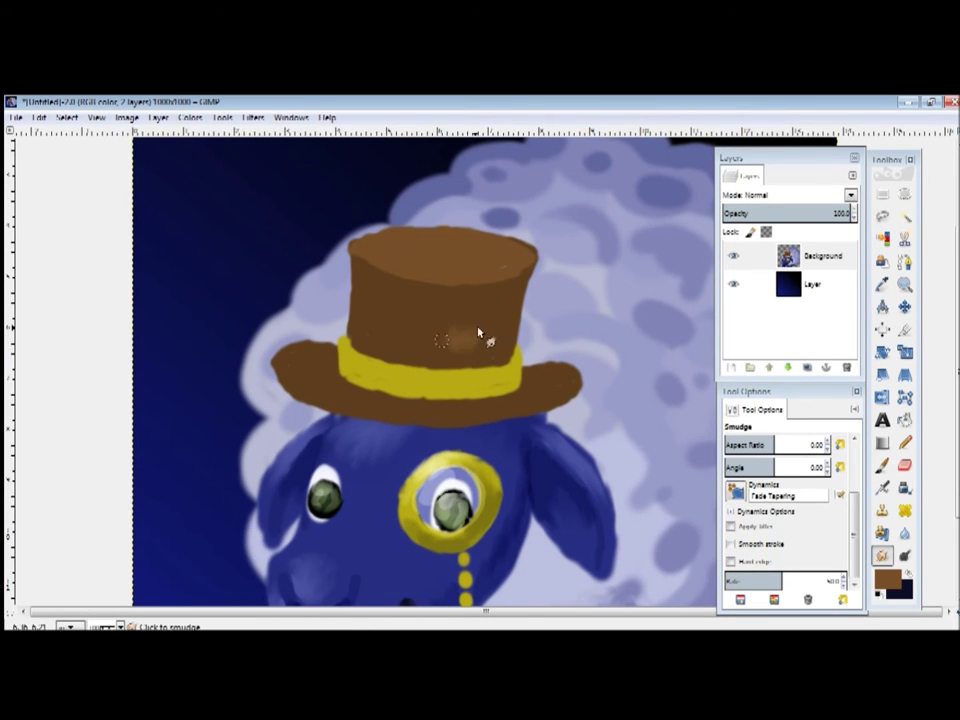
pyautogui.press('p')
pyautogui.click(376, 291)
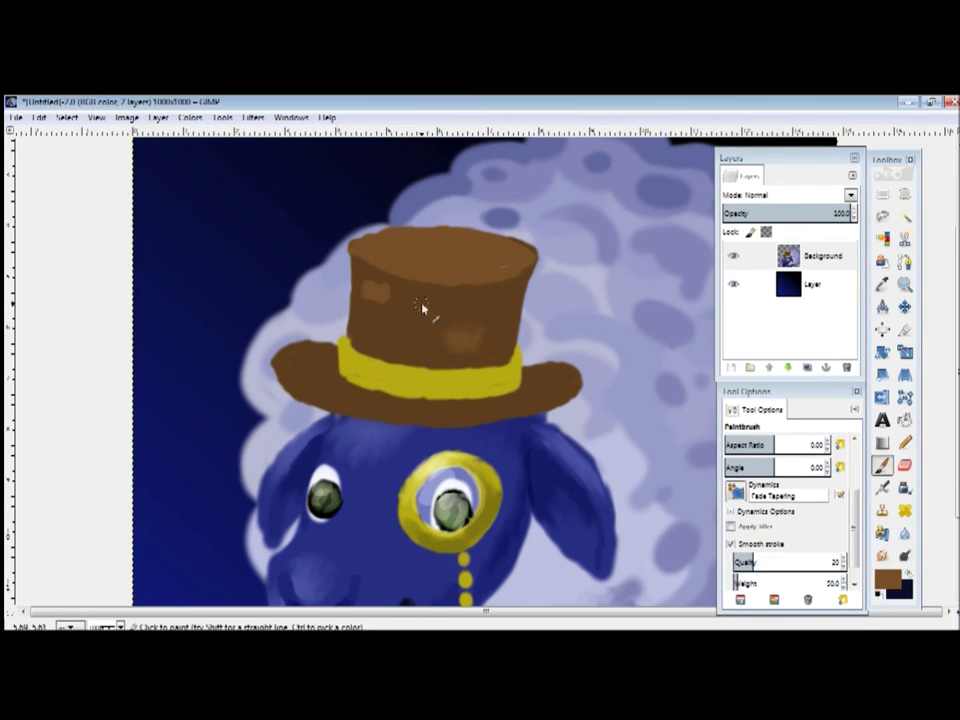
pyautogui.press('s')
pyautogui.moveTo(376, 292); pyautogui.dragTo(370, 285)
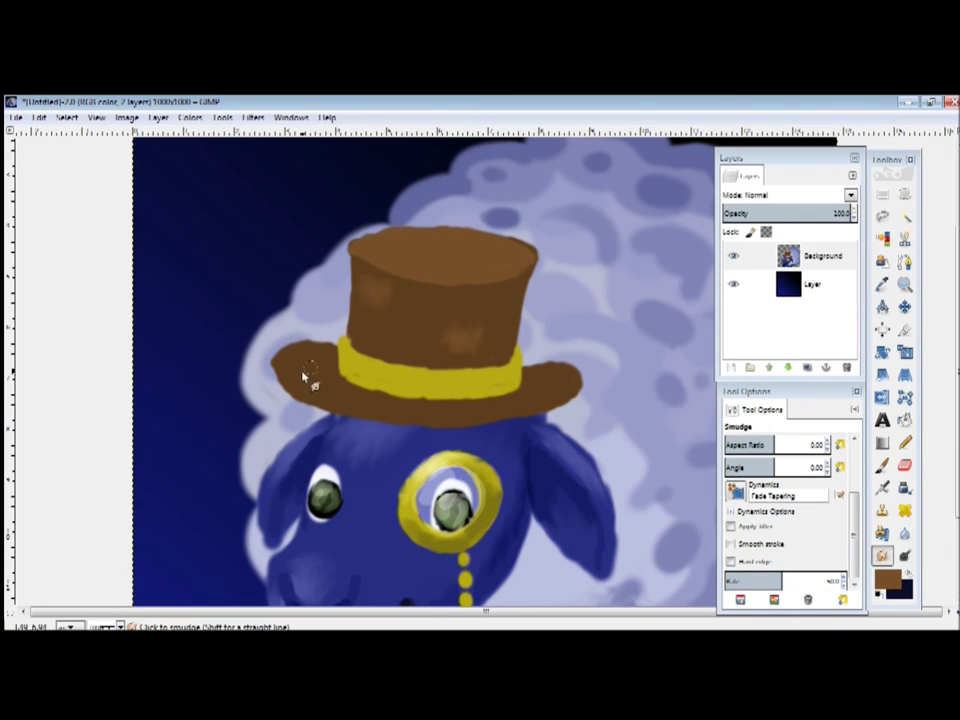
# Step: Smudge the brim's left and right edges and blend the yellow band's edges
pyautogui.scroll(2, 790, 500)
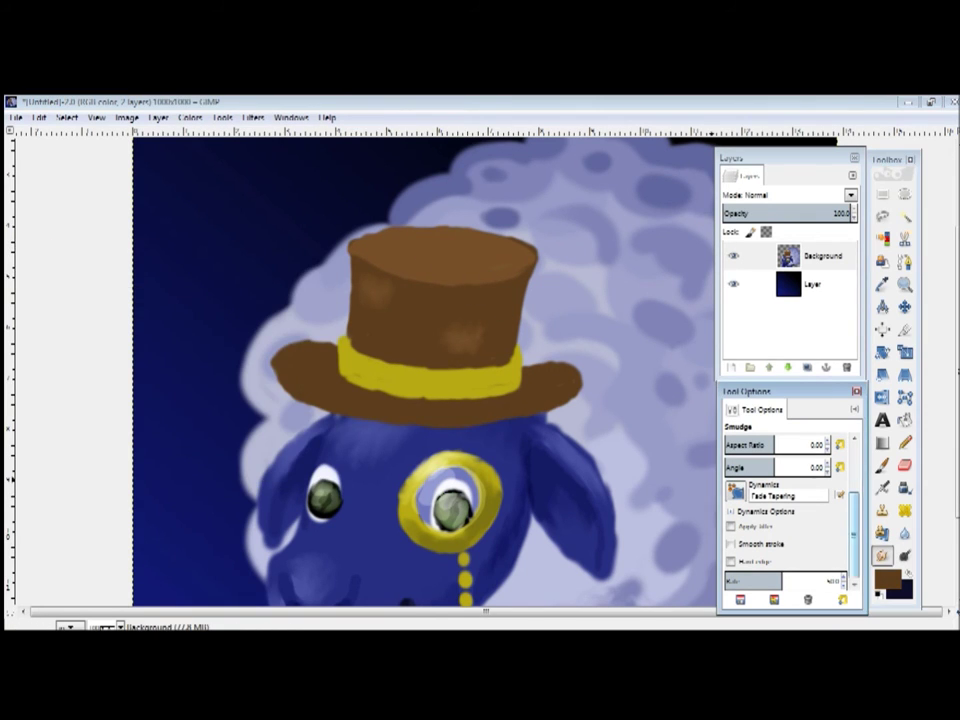
pyautogui.scroll(2, 790, 500)
pyautogui.moveTo(278, 370); pyautogui.dragTo(296, 393)
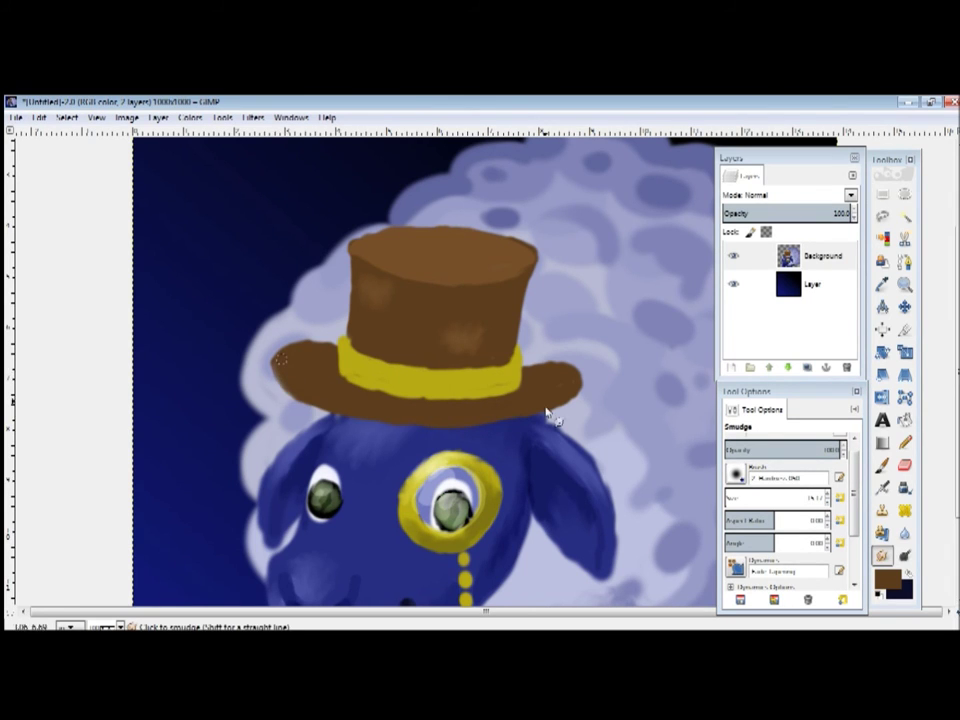
pyautogui.moveTo(574, 381)
pyautogui.mouseDown()
pyautogui.moveTo(536, 379)
pyautogui.moveTo(577, 375)
pyautogui.moveTo(570, 407)
pyautogui.moveTo(538, 408)
pyautogui.mouseUp()
pyautogui.moveTo(430, 398); pyautogui.dragTo(352, 382)
pyautogui.moveTo(504, 379)
pyautogui.mouseDown()
pyautogui.moveTo(407, 379)
pyautogui.moveTo(497, 379)
pyautogui.mouseUp()
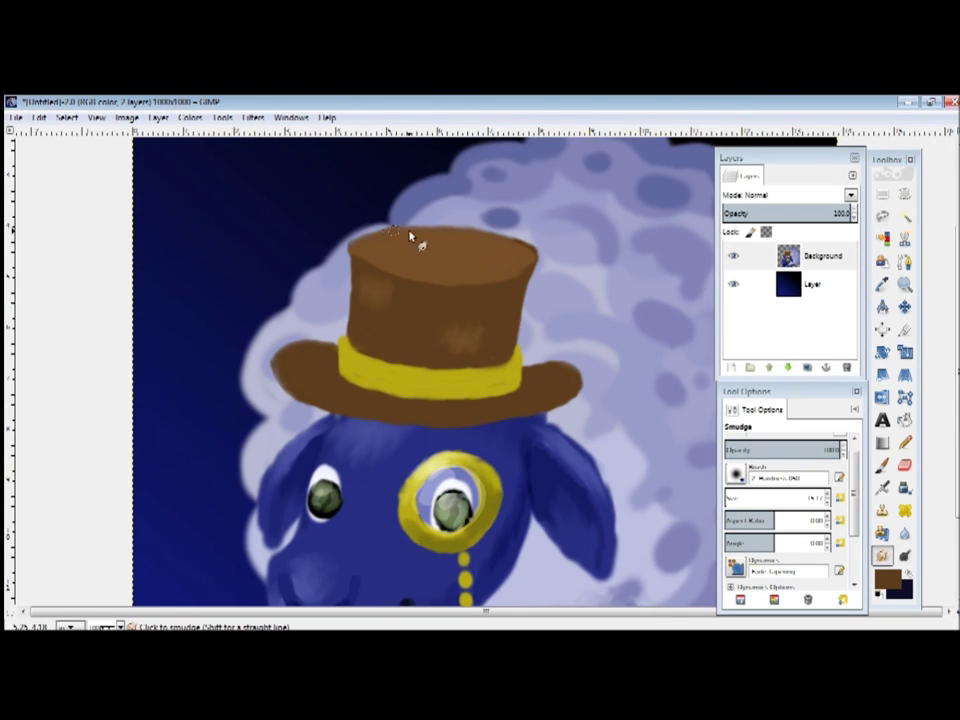
pyautogui.hotkey('shift', 'd')
# Step: Burn the underside of the hat brim darker and smudge the shadow smooth
pyautogui.scroll(-3, 790, 500)
pyautogui.scroll(-3, 790, 500)
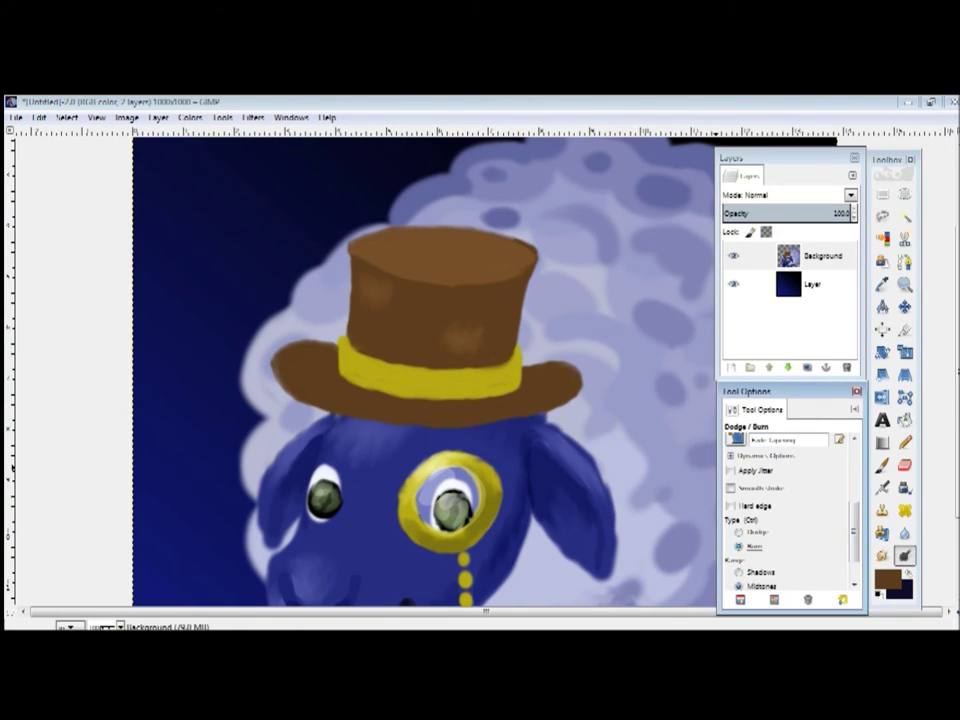
pyautogui.moveTo(444, 428); pyautogui.dragTo(396, 439)
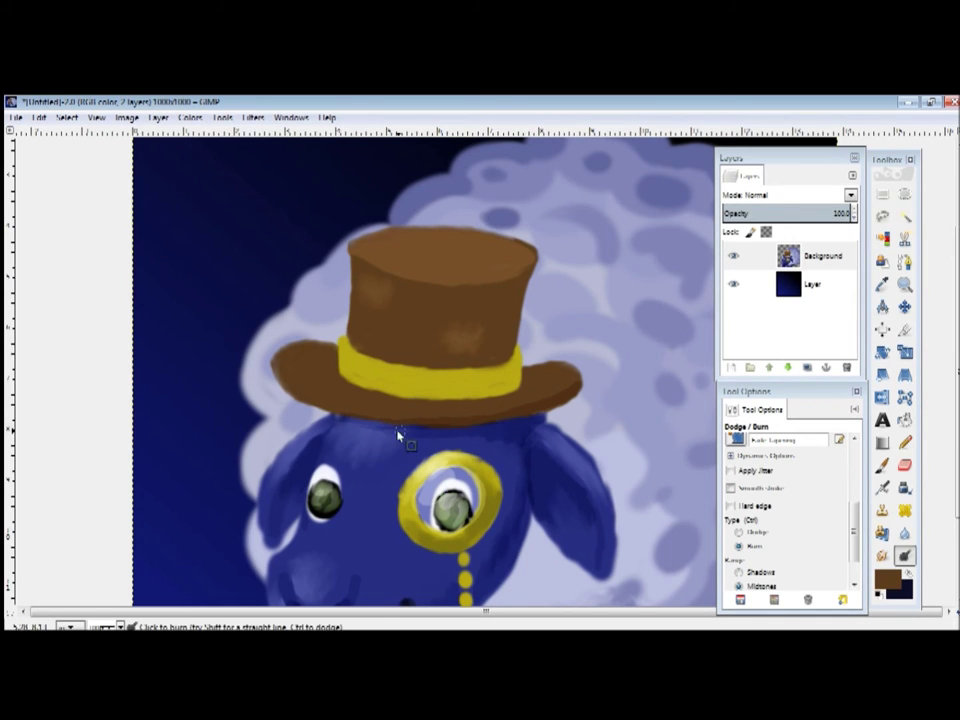
pyautogui.press('s')
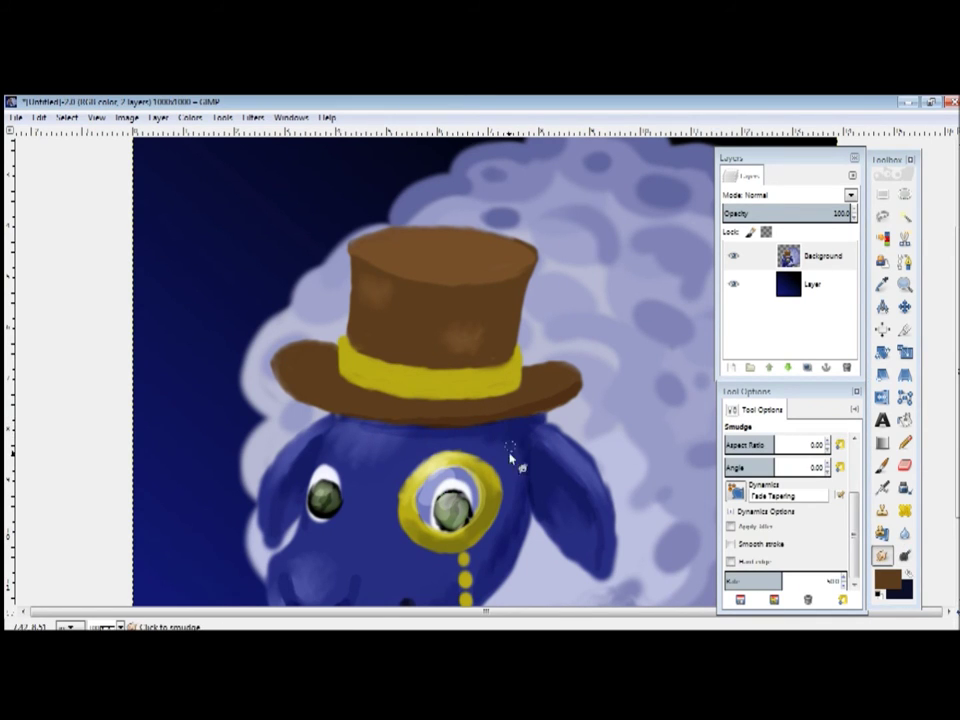
pyautogui.moveTo(480, 439); pyautogui.dragTo(561, 422)
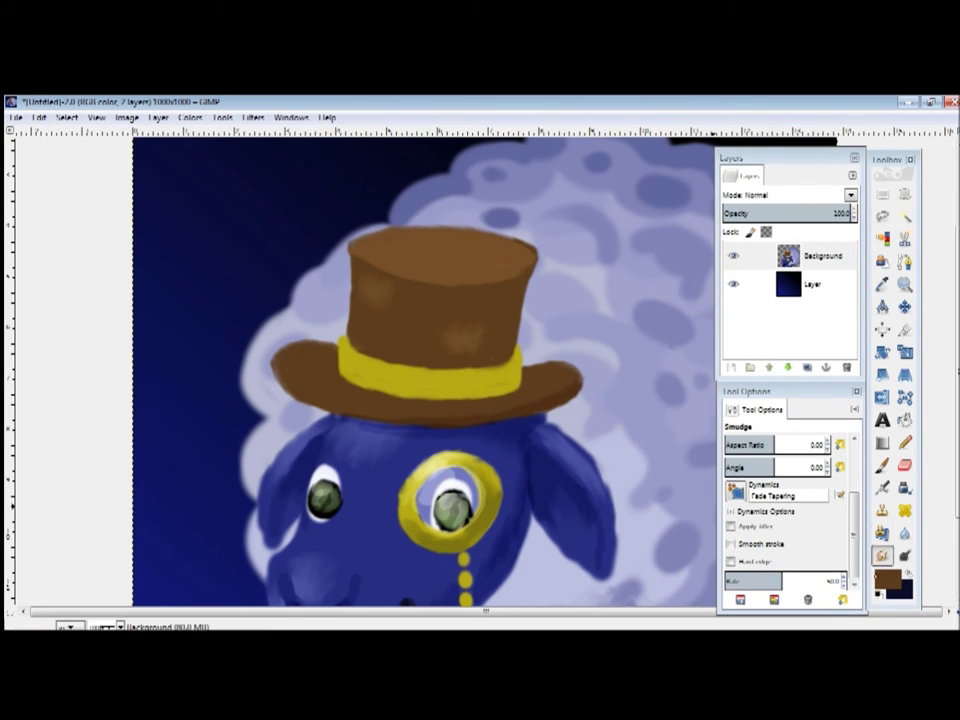
# Step: Sample an olive colour from the image and paint it along the band's right part
pyautogui.click(885, 578)
pyautogui.press('Escape')
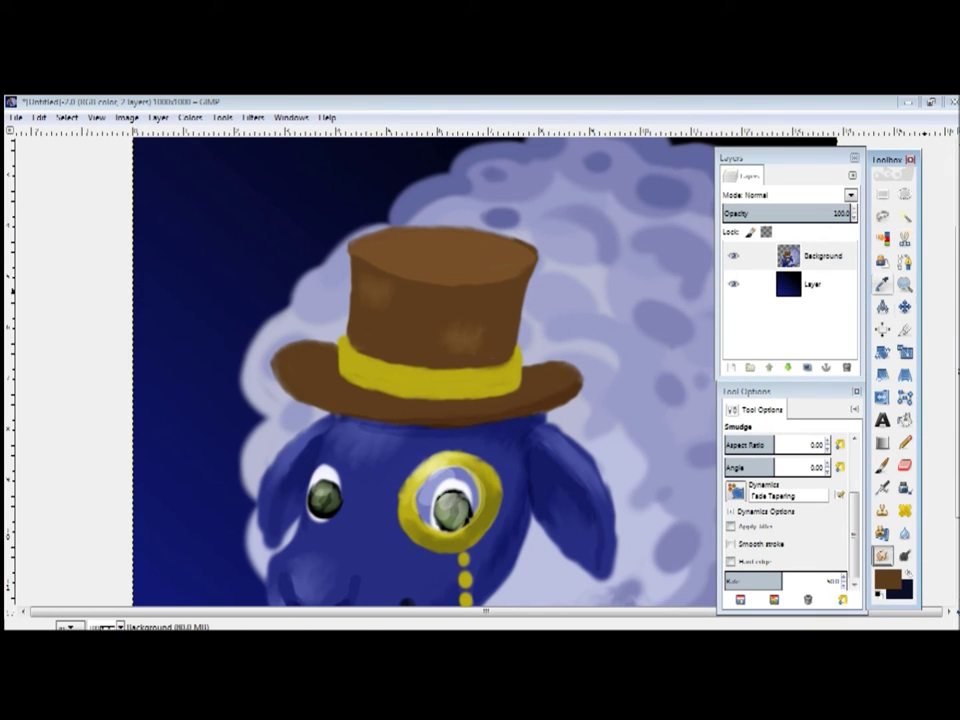
pyautogui.click(882, 284)
pyautogui.click(517, 387)
pyautogui.click(882, 487)
pyautogui.click(882, 464)
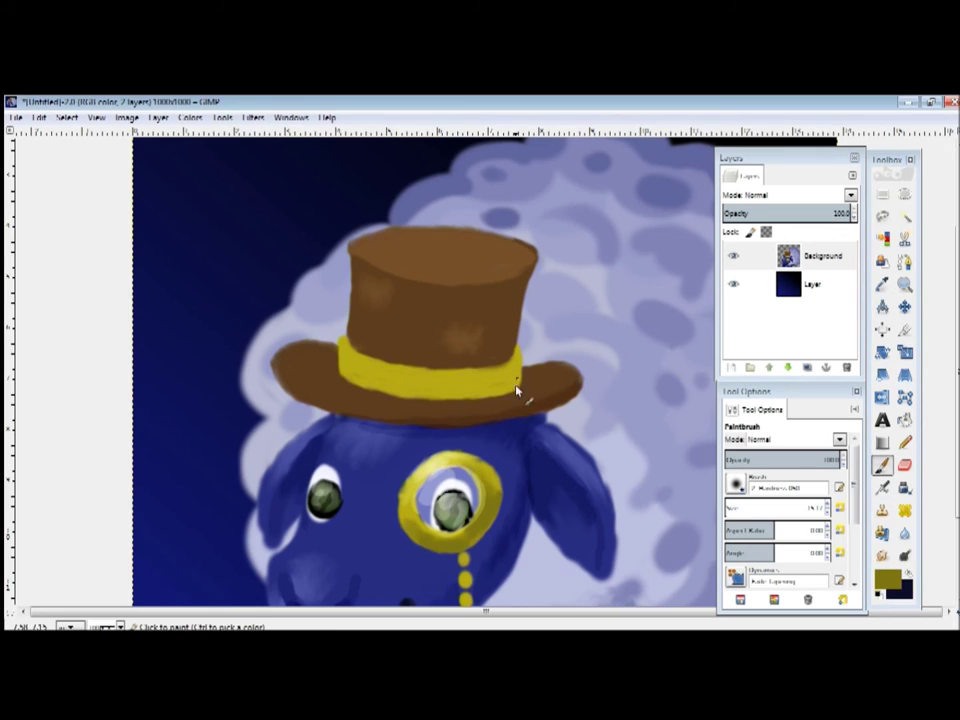
pyautogui.moveTo(517, 387); pyautogui.dragTo(470, 390)
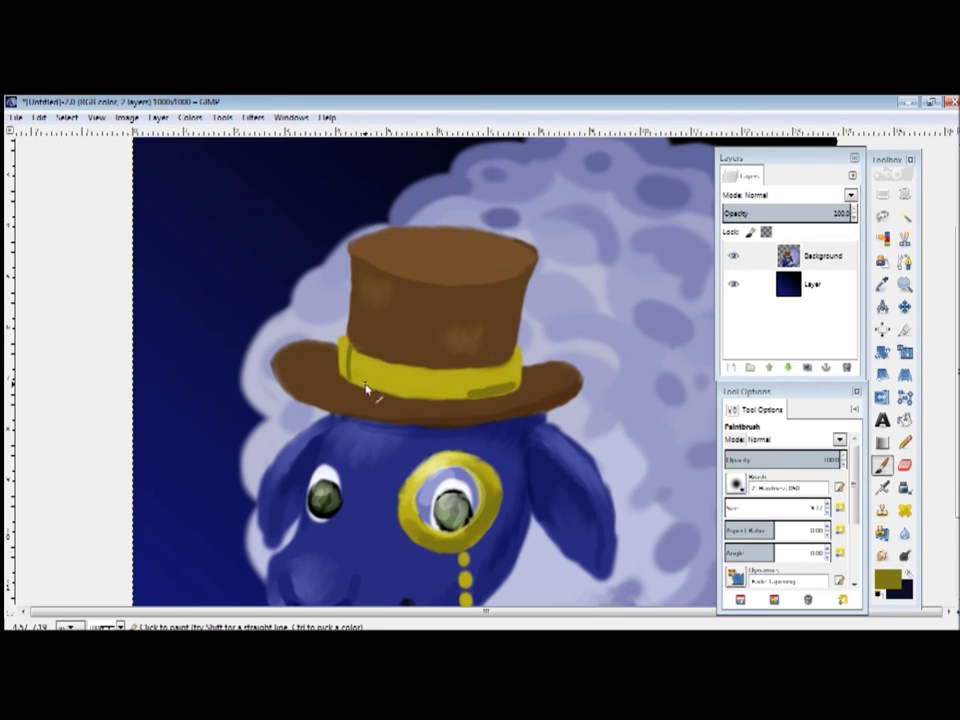
# Step: Dab short vertical olive strokes along the hat band for a ribbed texture
pyautogui.moveTo(381, 368)
pyautogui.mouseDown()
pyautogui.moveTo(384, 388)
pyautogui.moveTo(405, 374)
pyautogui.mouseUp()
pyautogui.moveTo(416, 376)
pyautogui.mouseDown()
pyautogui.moveTo(420, 392)
pyautogui.moveTo(480, 405)
pyautogui.moveTo(498, 388)
pyautogui.mouseUp()
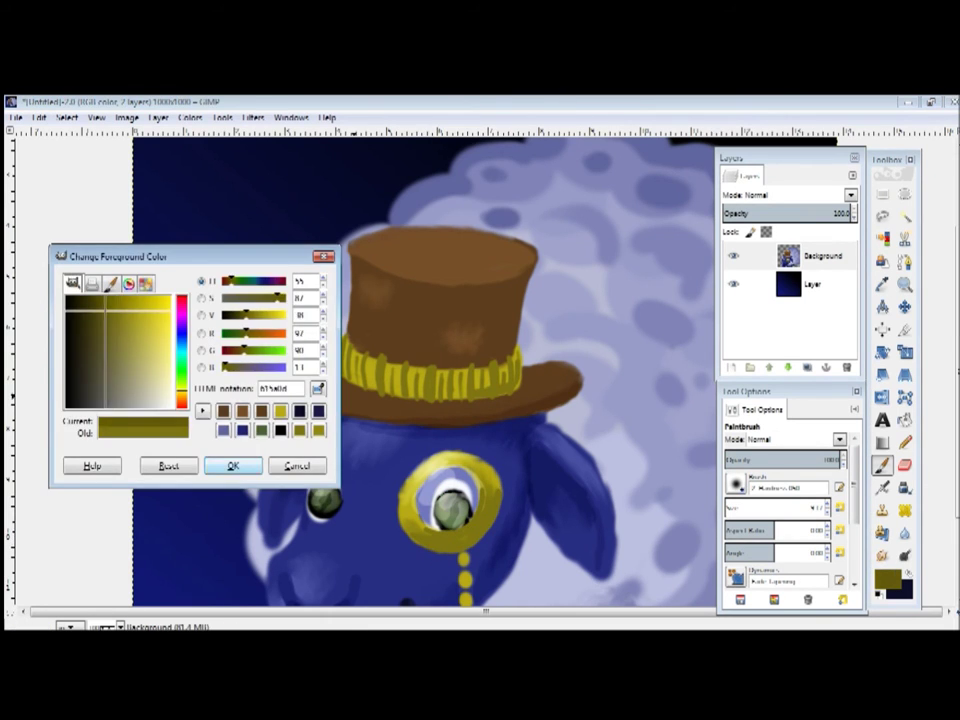
pyautogui.press('ctrl')
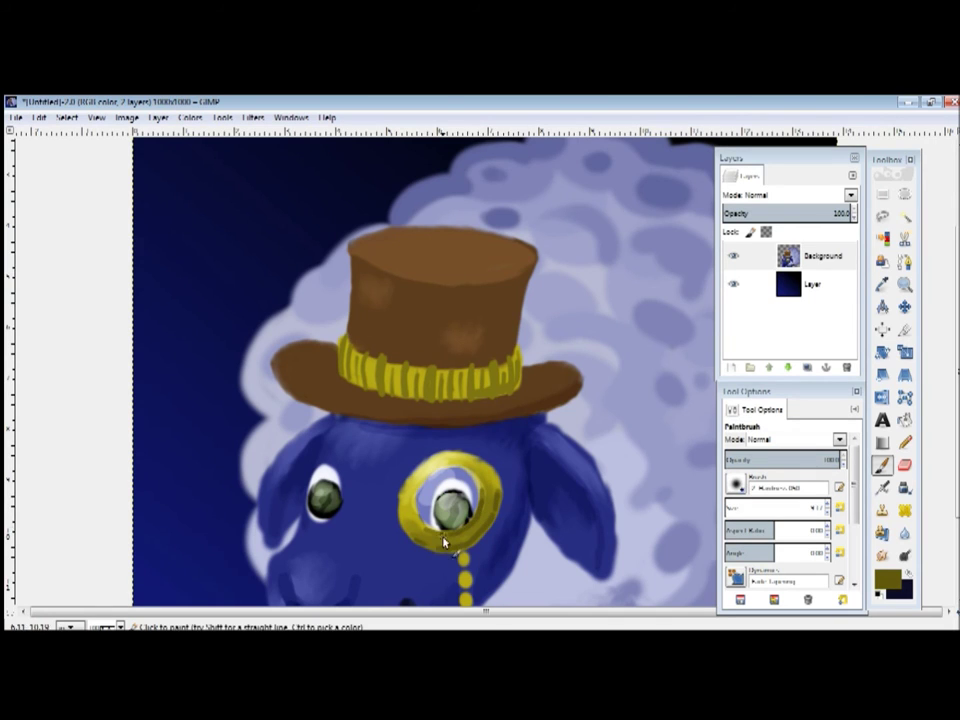
# Step: Soften paint near the monocle, then paint an olive ring with gear teeth on the hat band
pyautogui.press('s')
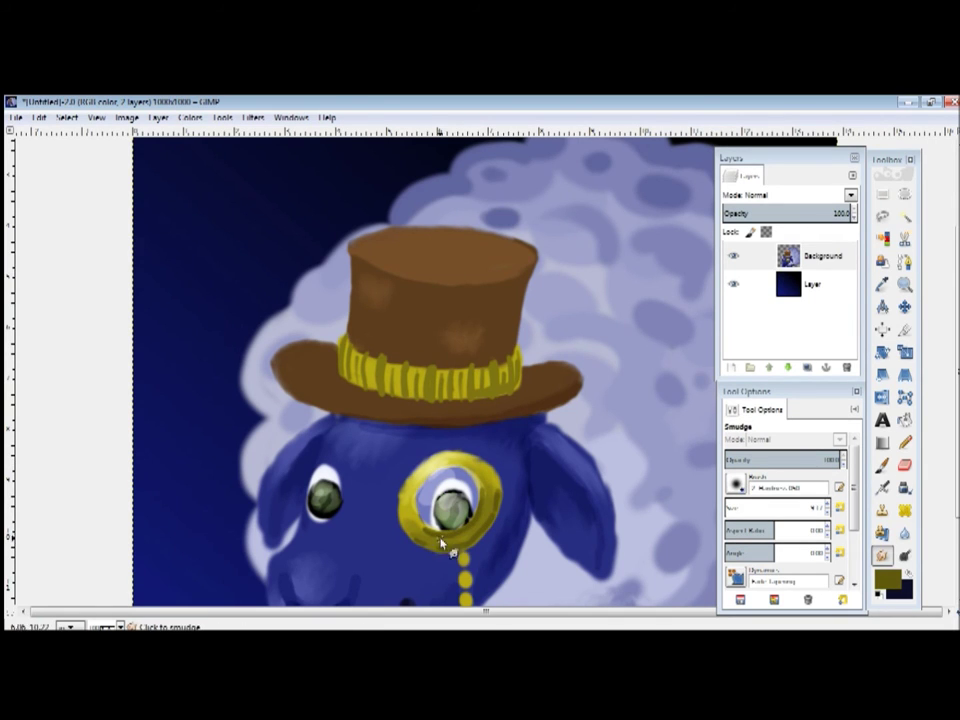
pyautogui.moveTo(440, 550); pyautogui.dragTo(530, 540)
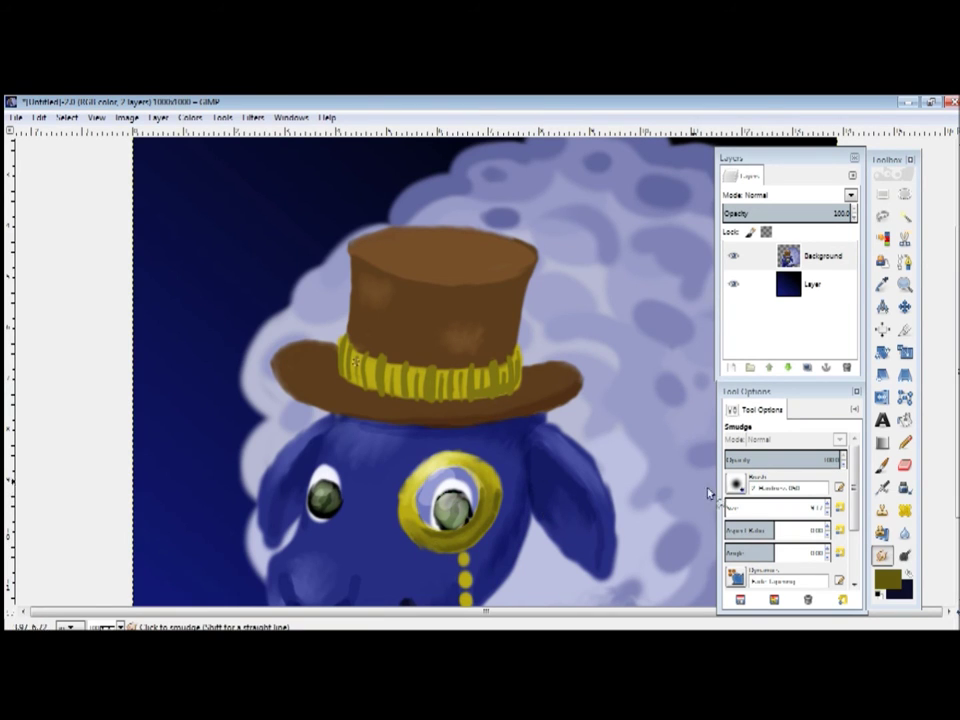
pyautogui.click(885, 578)
pyautogui.click(231, 465)
pyautogui.press('p')
pyautogui.moveTo(462, 380); pyautogui.dragTo(460, 360)
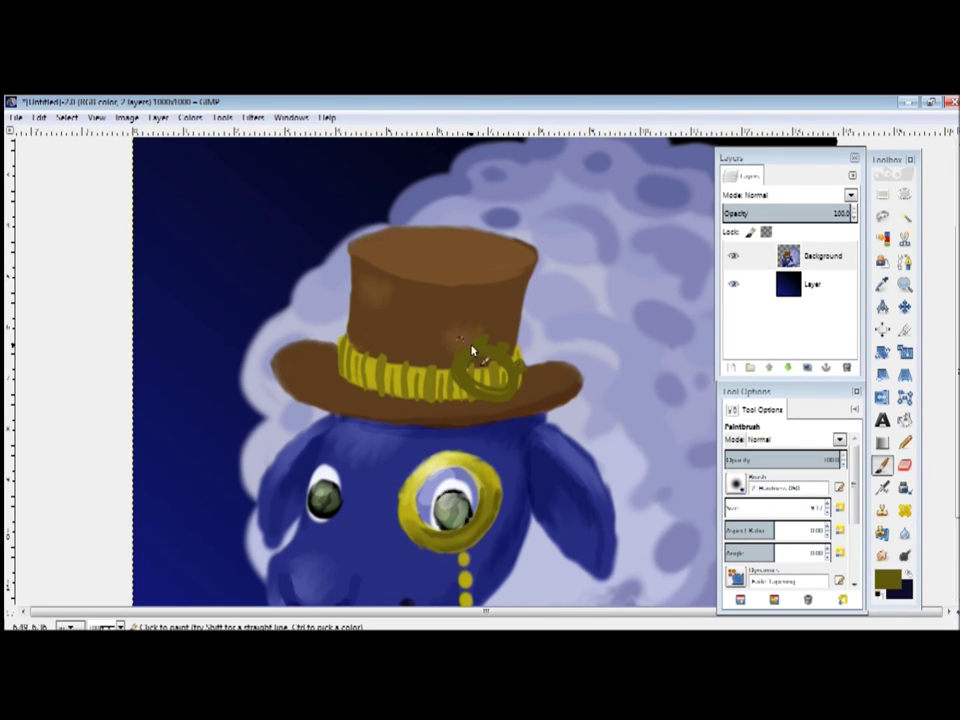
pyautogui.moveTo(461, 347); pyautogui.dragTo(445, 377)
pyautogui.click(885, 578)
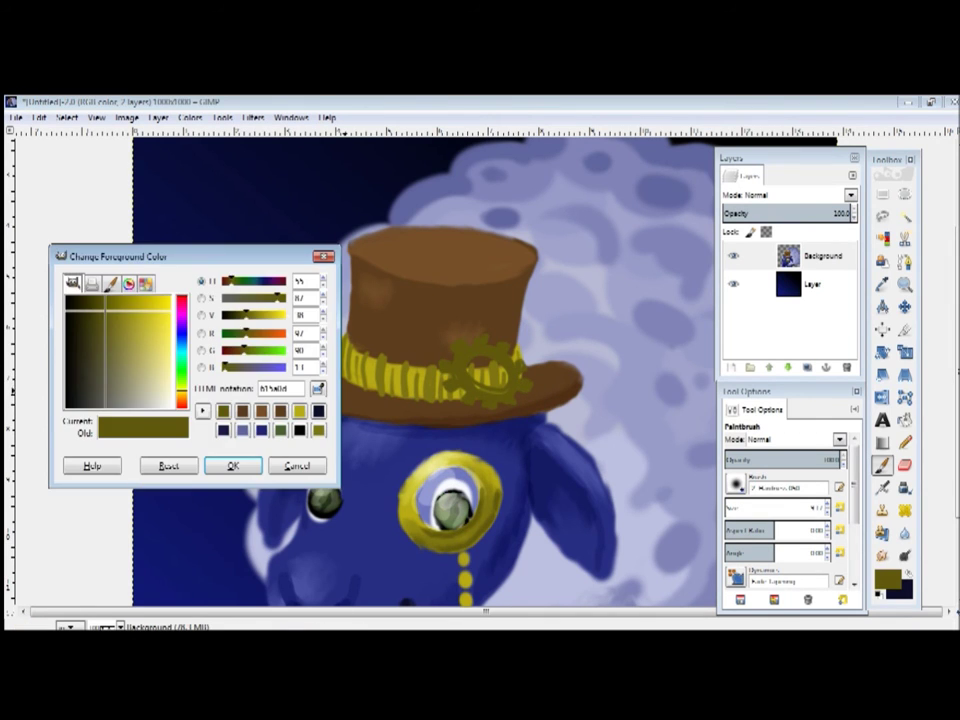
# Step: Choose a lighter yellow and paint highlights on the gear's teeth and a ring in its centre
pyautogui.click(245, 464)
pyautogui.click(885, 578)
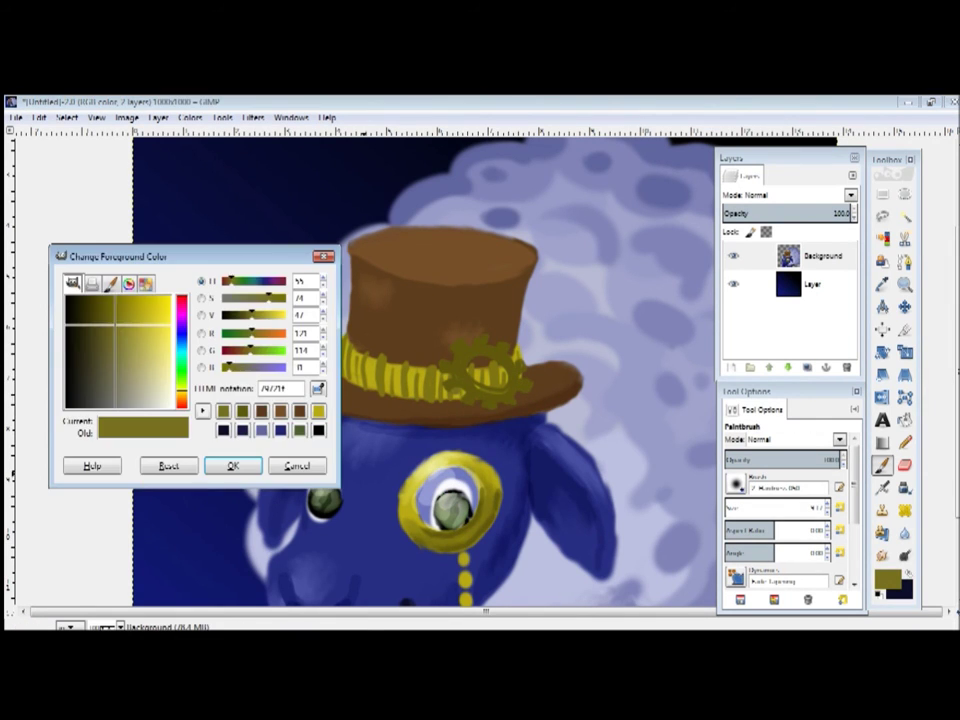
pyautogui.click(147, 345)
pyautogui.click(233, 465)
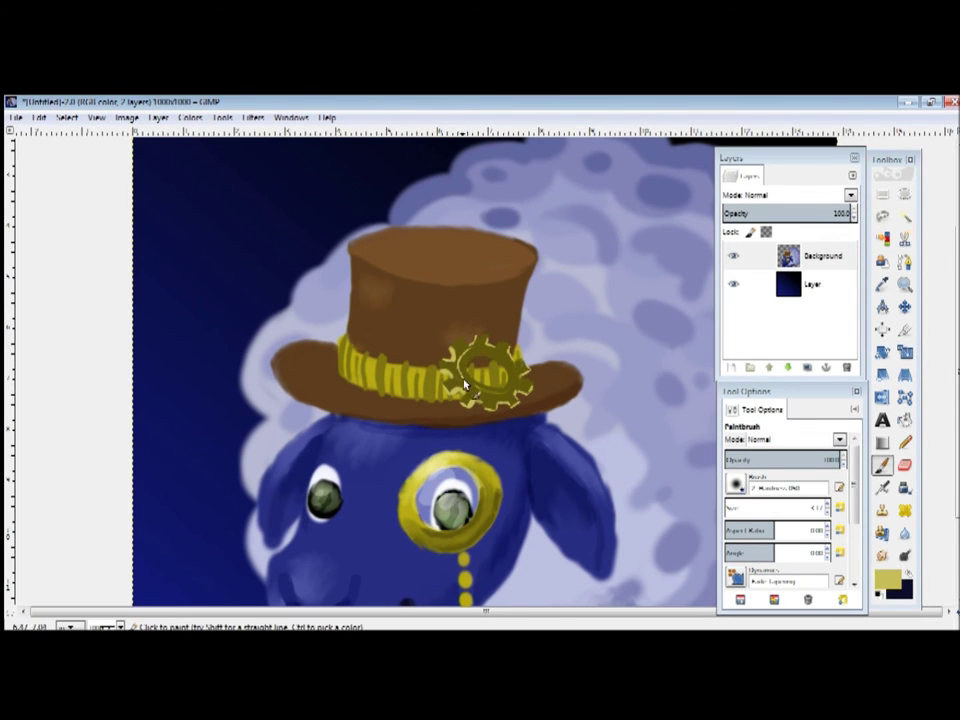
pyautogui.moveTo(477, 348); pyautogui.dragTo(487, 403)
pyautogui.moveTo(472, 362); pyautogui.dragTo(498, 364)
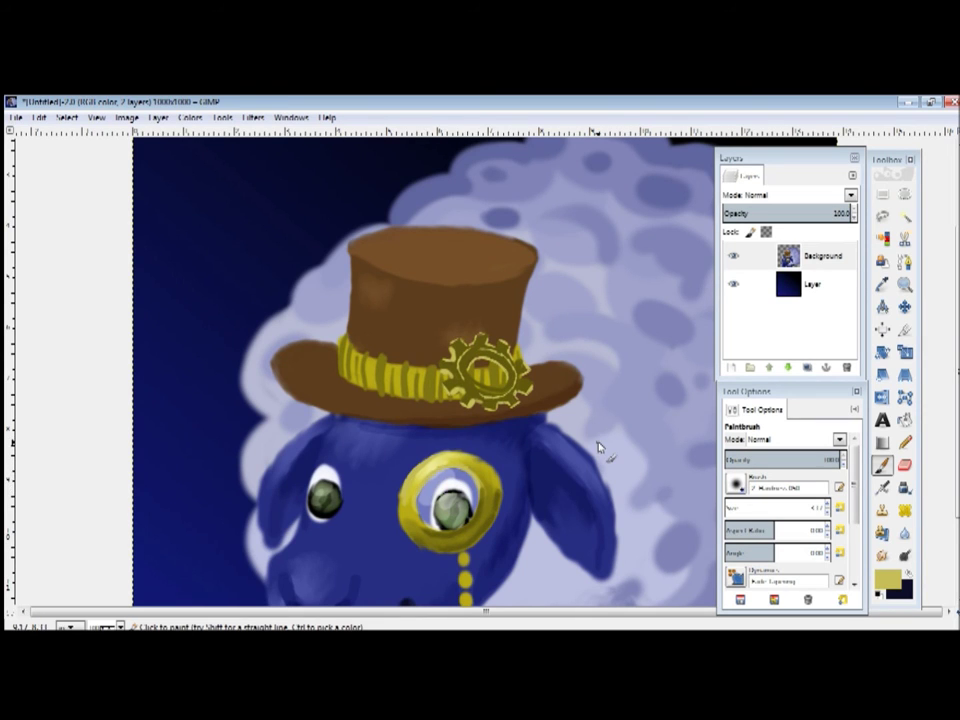
pyautogui.press('x')
pyautogui.click(887, 578)
# Step: Sample the sheep's blue to trim the monocle's left rim, then highlight its upper right edge
pyautogui.click(298, 465)
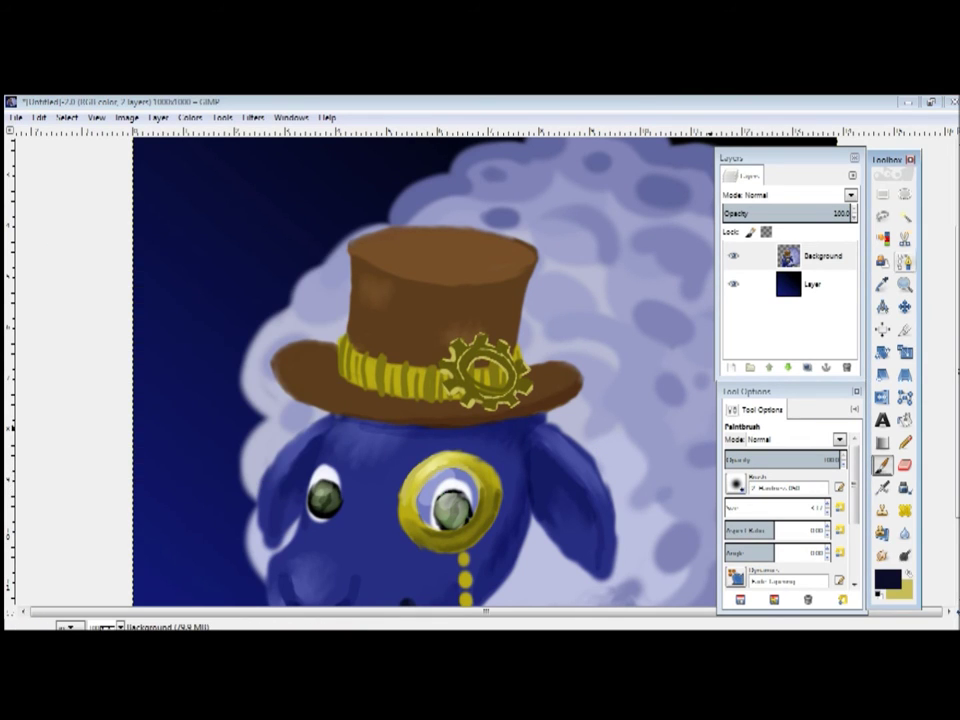
pyautogui.keyDown('ctrl'); pyautogui.click(399, 492); pyautogui.keyUp('ctrl')
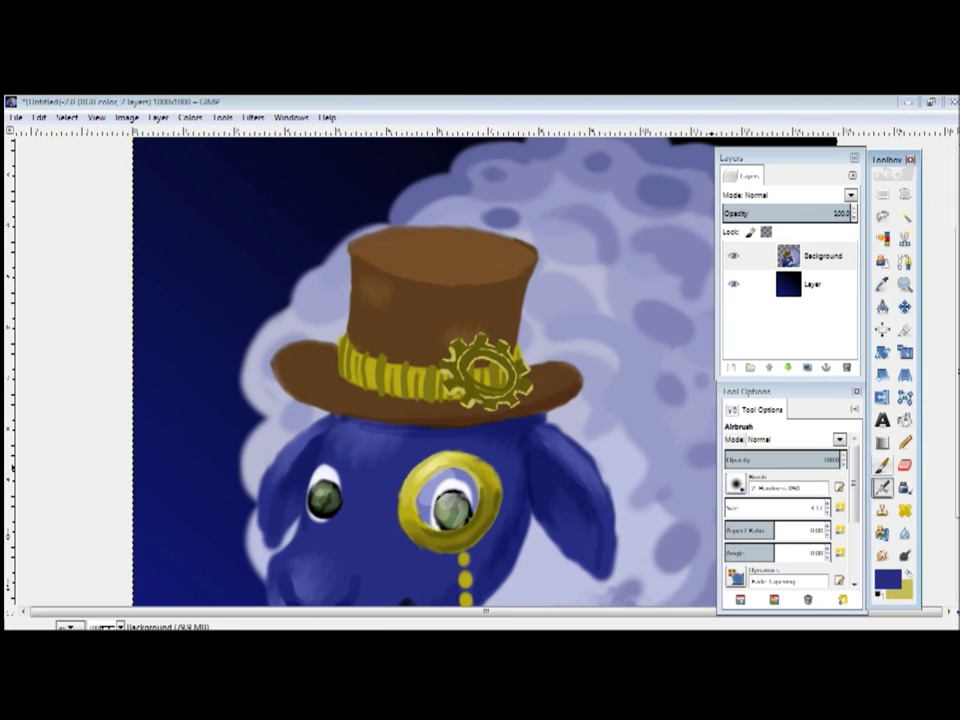
pyautogui.moveTo(399, 492); pyautogui.dragTo(432, 460)
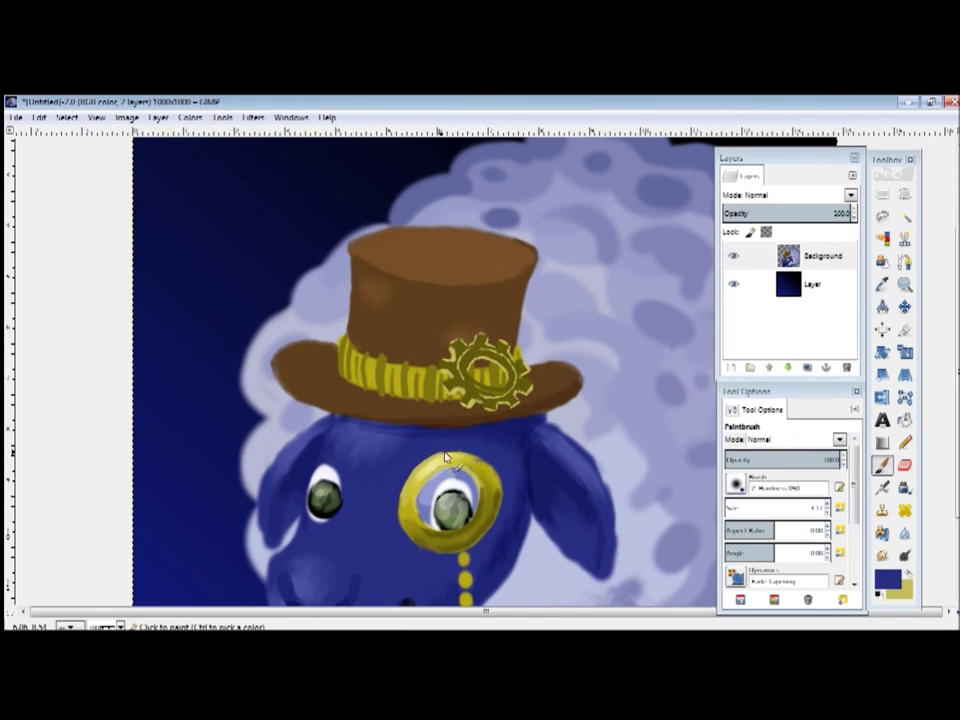
pyautogui.moveTo(405, 495); pyautogui.dragTo(422, 460)
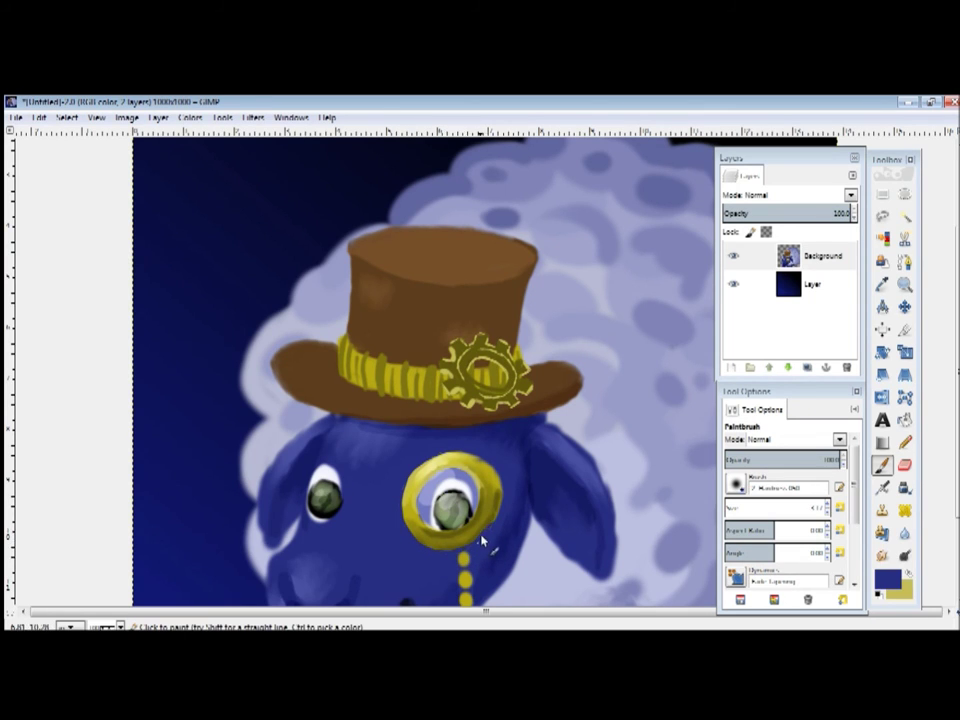
pyautogui.moveTo(492, 480); pyautogui.dragTo(481, 465)
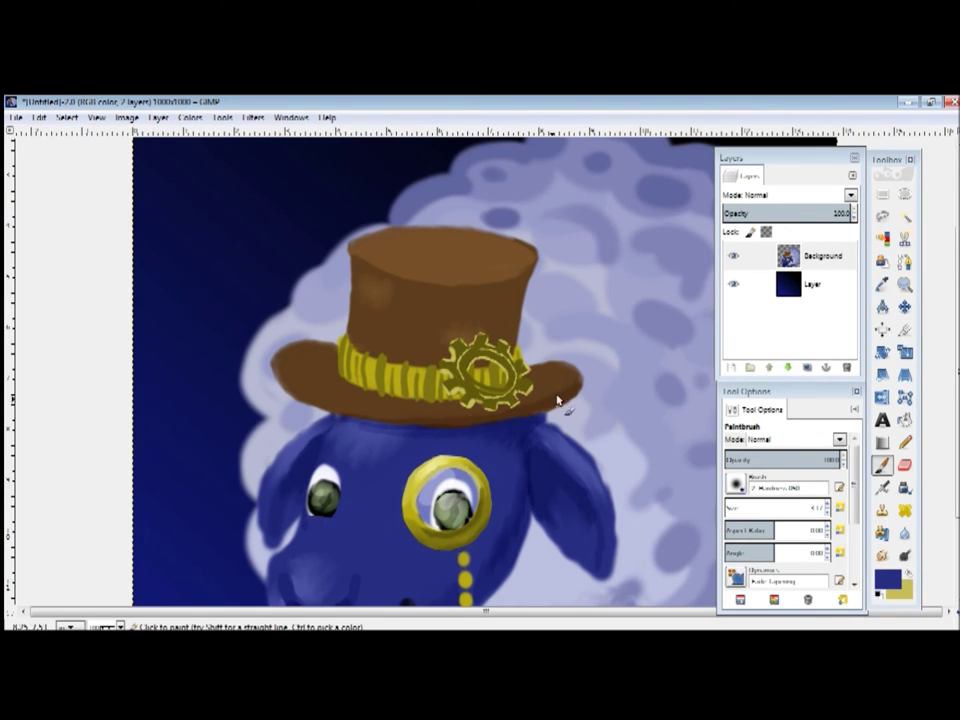
pyautogui.click(903, 555)
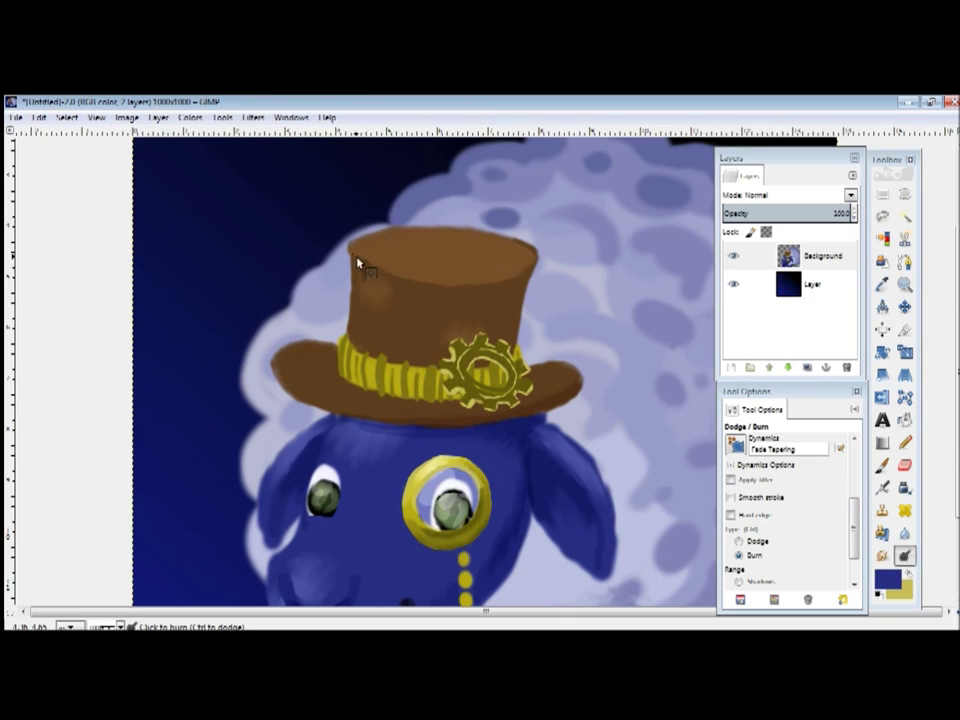
# Step: Burn two vertical grain streaks on the hat crown, then darken the hat band and the brim's lower edge
pyautogui.moveTo(381, 268); pyautogui.dragTo(385, 320)
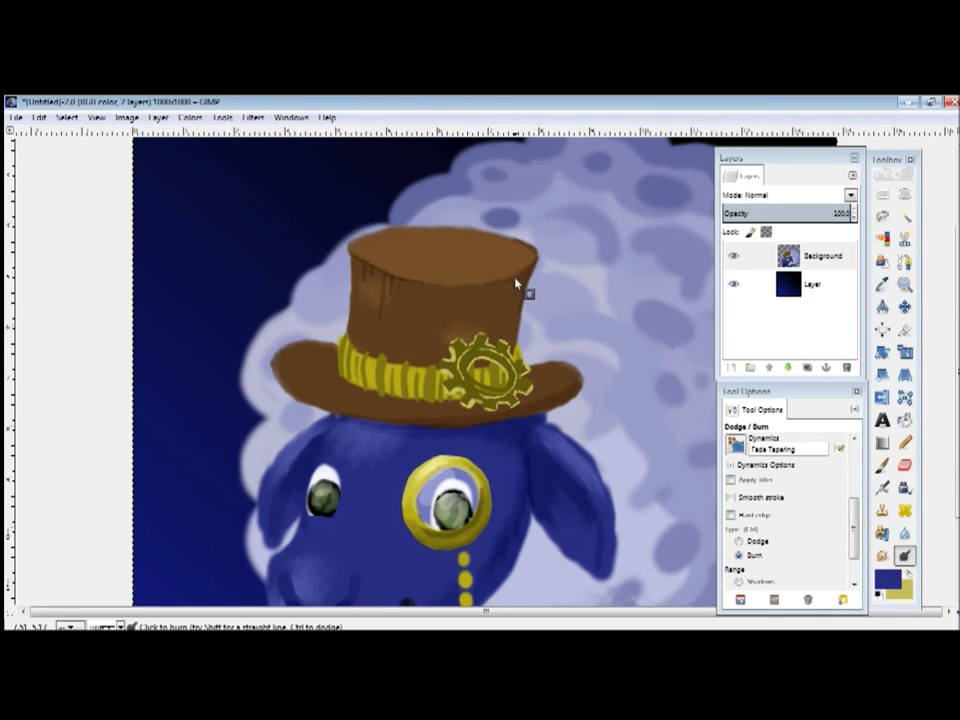
pyautogui.moveTo(421, 302); pyautogui.dragTo(421, 326)
pyautogui.moveTo(350, 340); pyautogui.dragTo(375, 352)
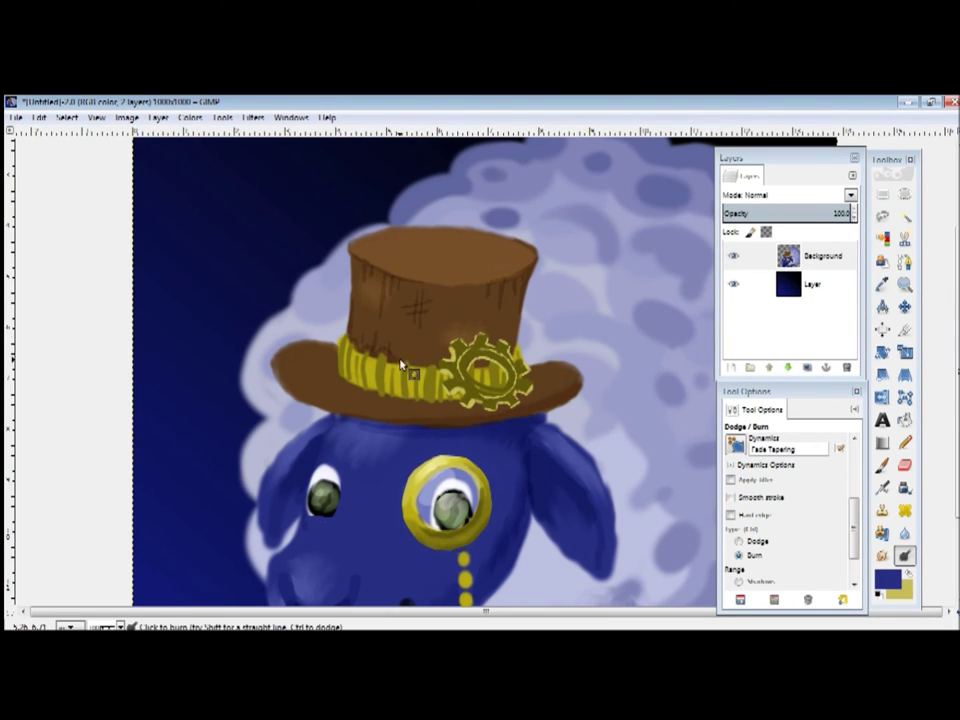
pyautogui.moveTo(375, 352); pyautogui.dragTo(437, 369)
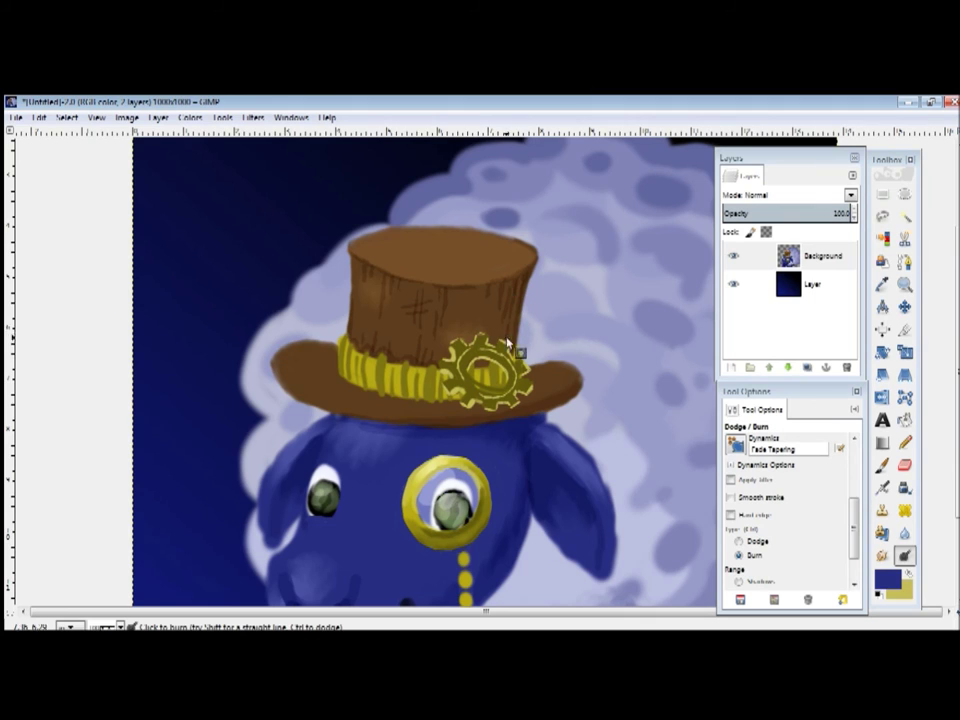
pyautogui.moveTo(332, 400); pyautogui.dragTo(421, 425)
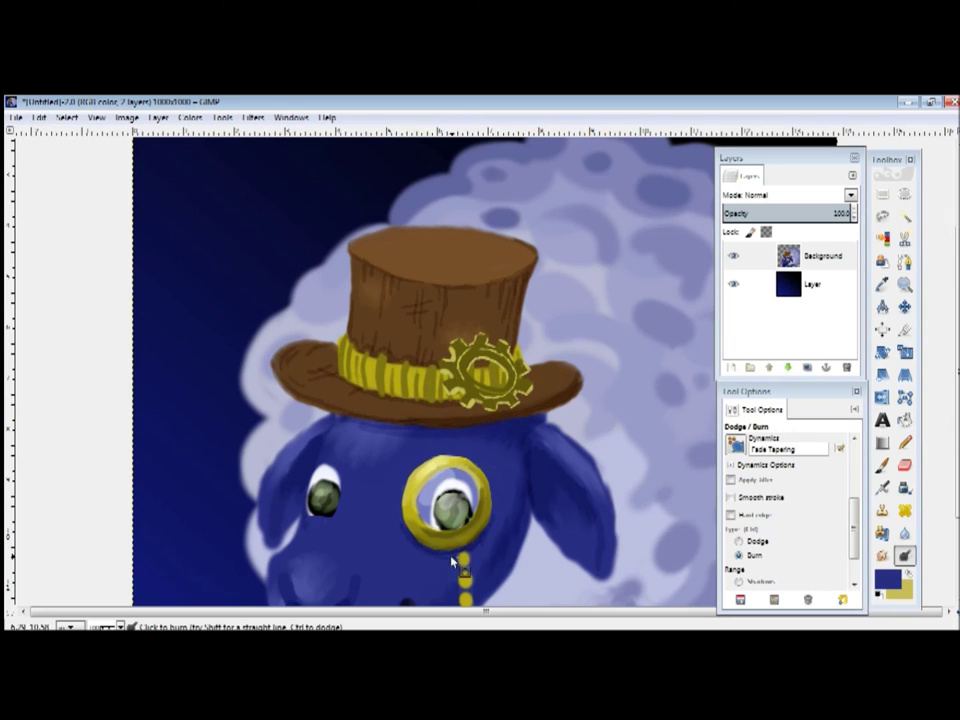
pyautogui.scroll(-3, 400, 525)
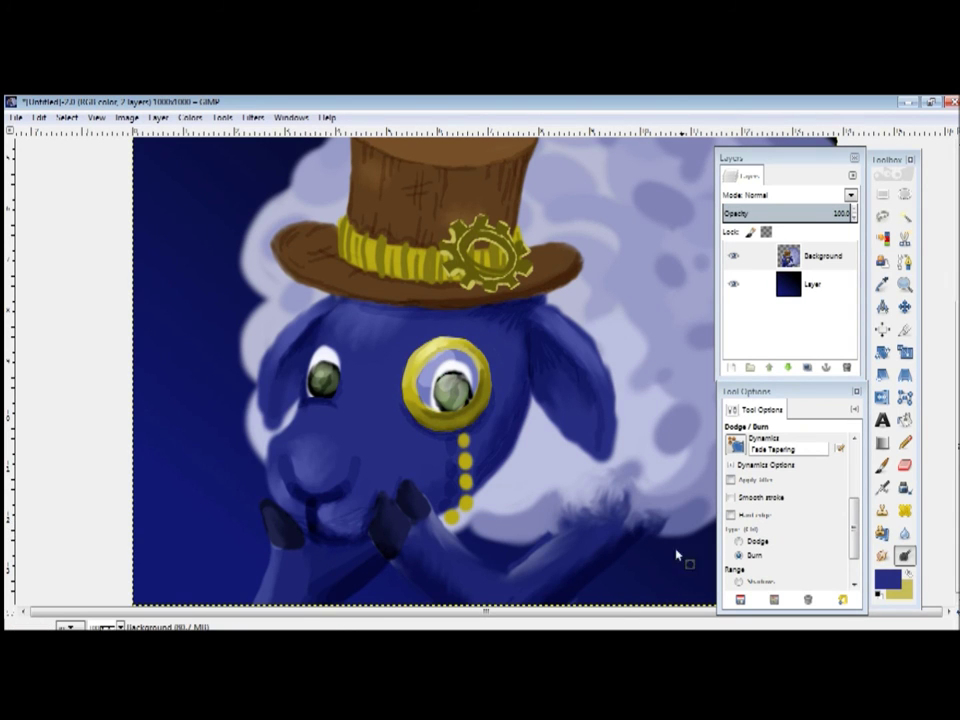
pyautogui.press('-')
pyautogui.press('-')
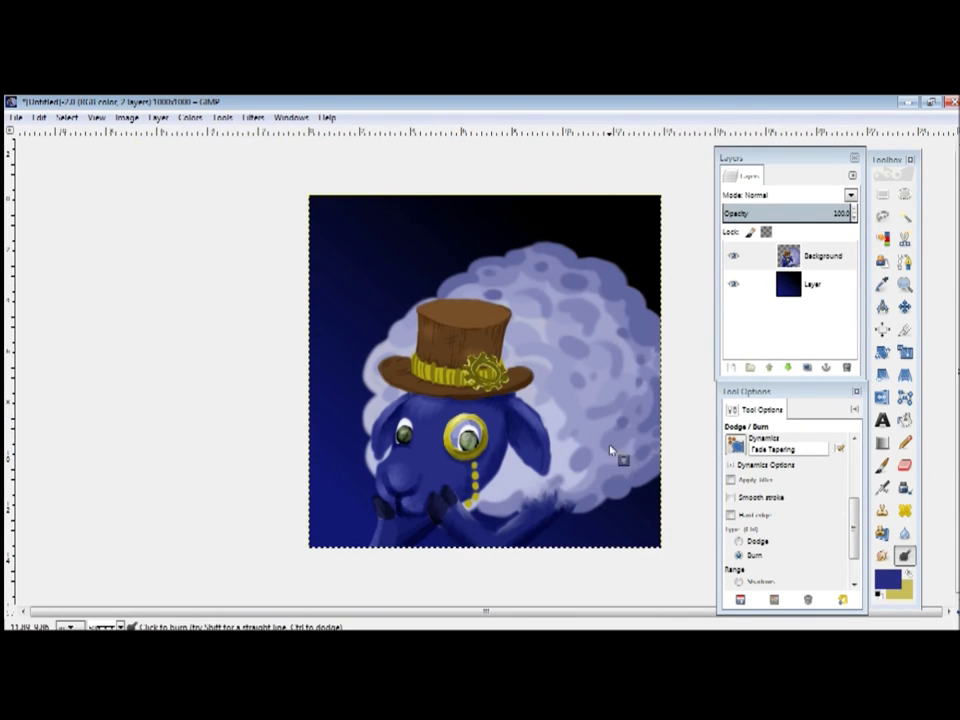
# Step: Dodge the first pale swirls into the wool near the hat and on the right side
pyautogui.scroll(2, 490, 372)
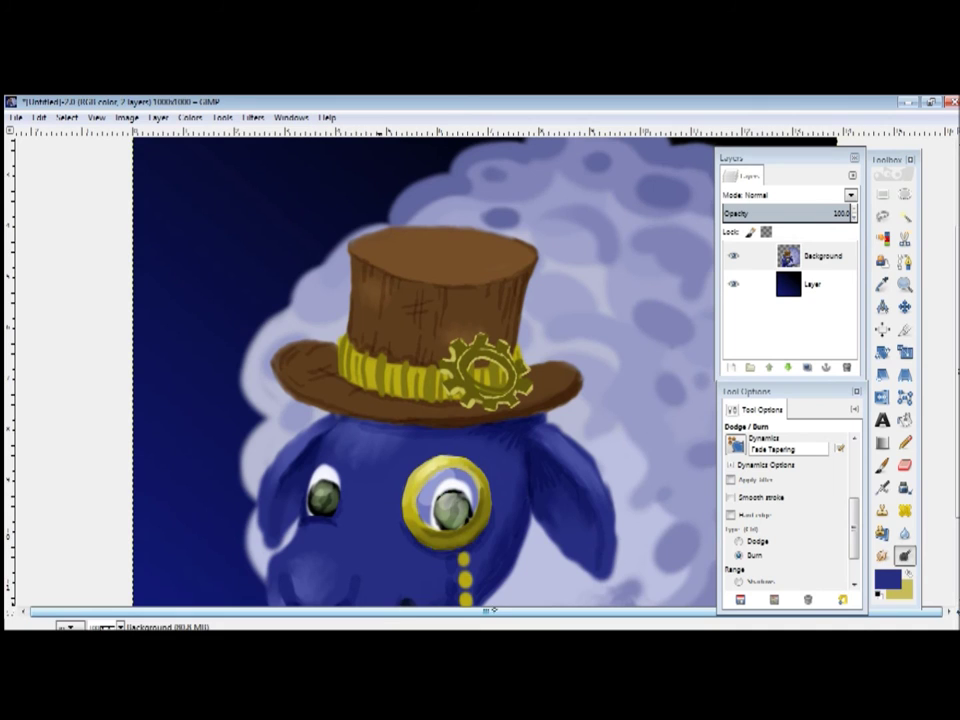
pyautogui.scroll(2, 660, 388)
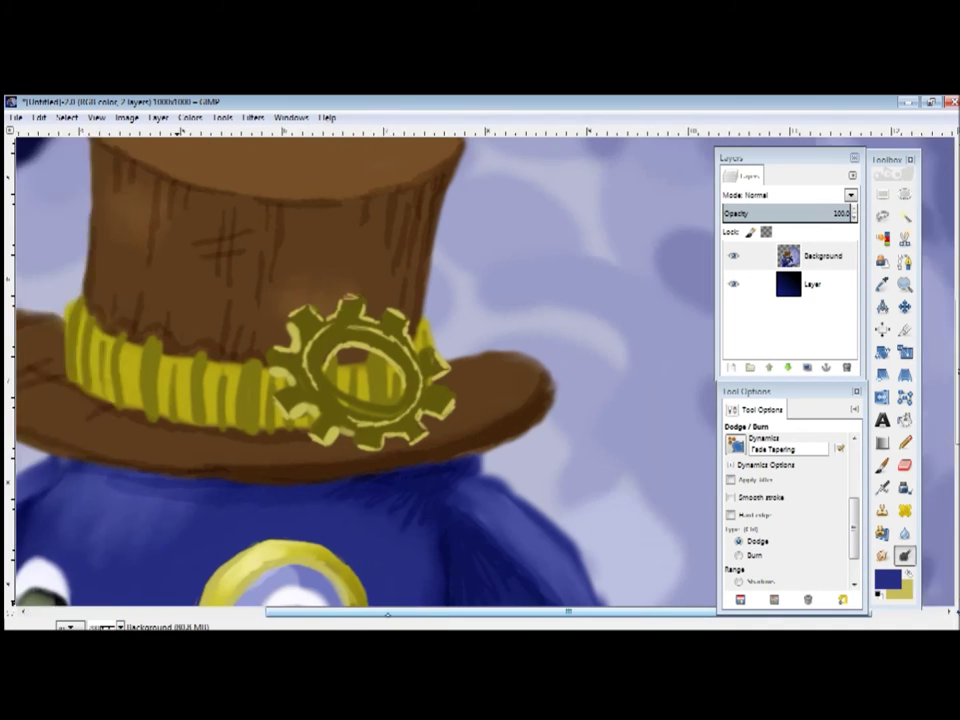
pyautogui.moveTo(589, 303); pyautogui.dragTo(619, 283)
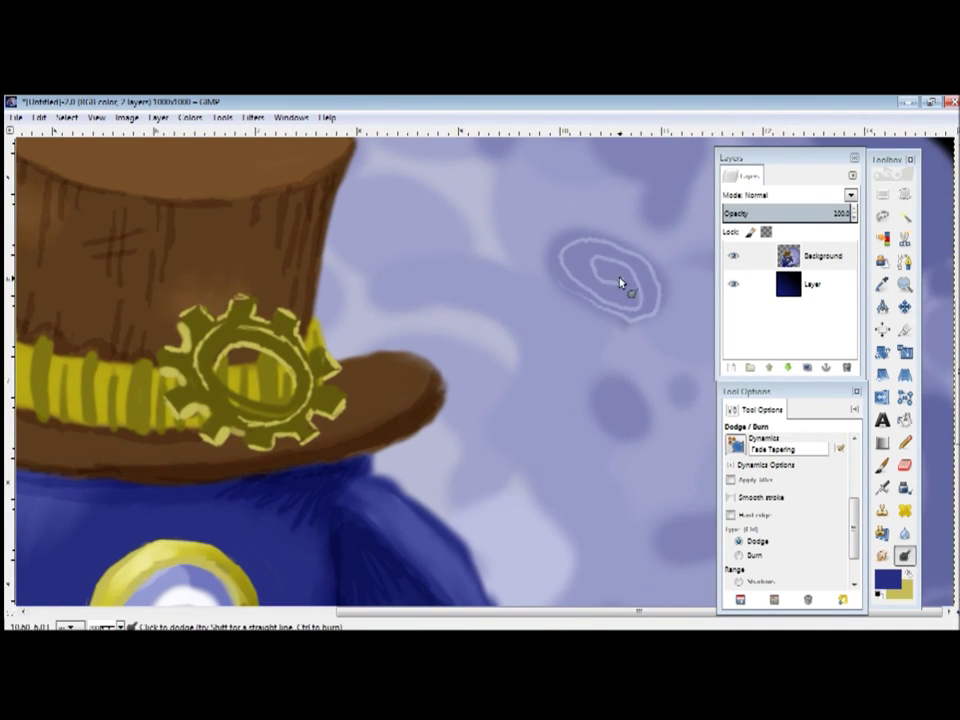
pyautogui.moveTo(352, 205)
pyautogui.mouseDown()
pyautogui.moveTo(399, 244)
pyautogui.moveTo(400, 222)
pyautogui.mouseUp()
pyautogui.moveTo(605, 390)
pyautogui.mouseDown()
pyautogui.moveTo(639, 414)
pyautogui.moveTo(627, 405)
pyautogui.mouseUp()
pyautogui.click(108, 627)
pyautogui.click(107, 546)
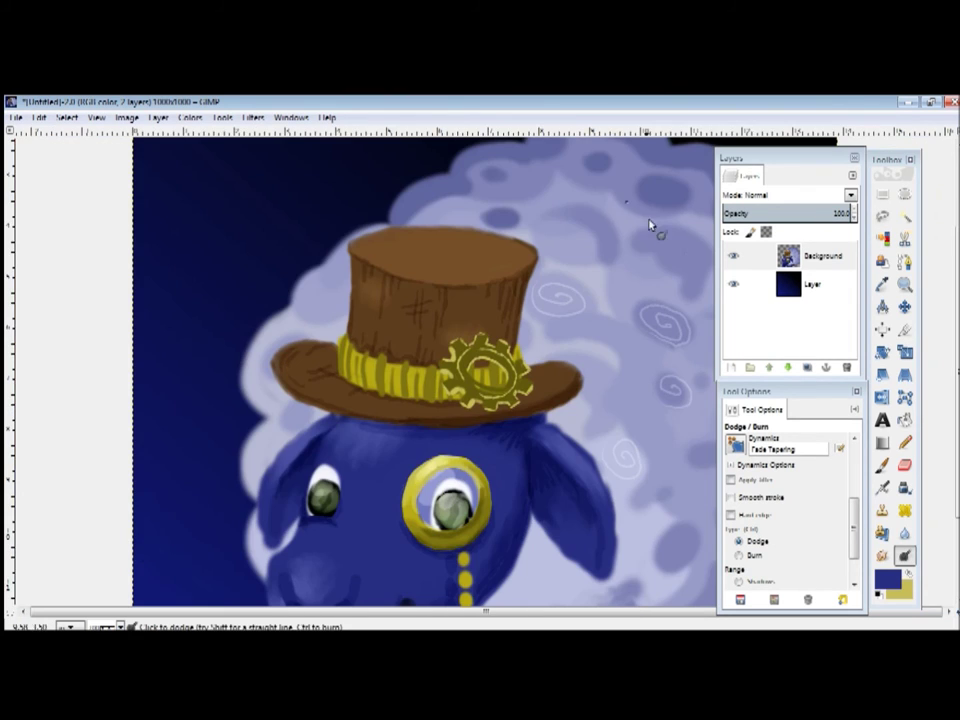
# Step: Dodge more pale curls over the upper, right and lower wool, then view the whole image
pyautogui.moveTo(701, 253); pyautogui.dragTo(672, 256)
pyautogui.moveTo(552, 257); pyautogui.dragTo(592, 240)
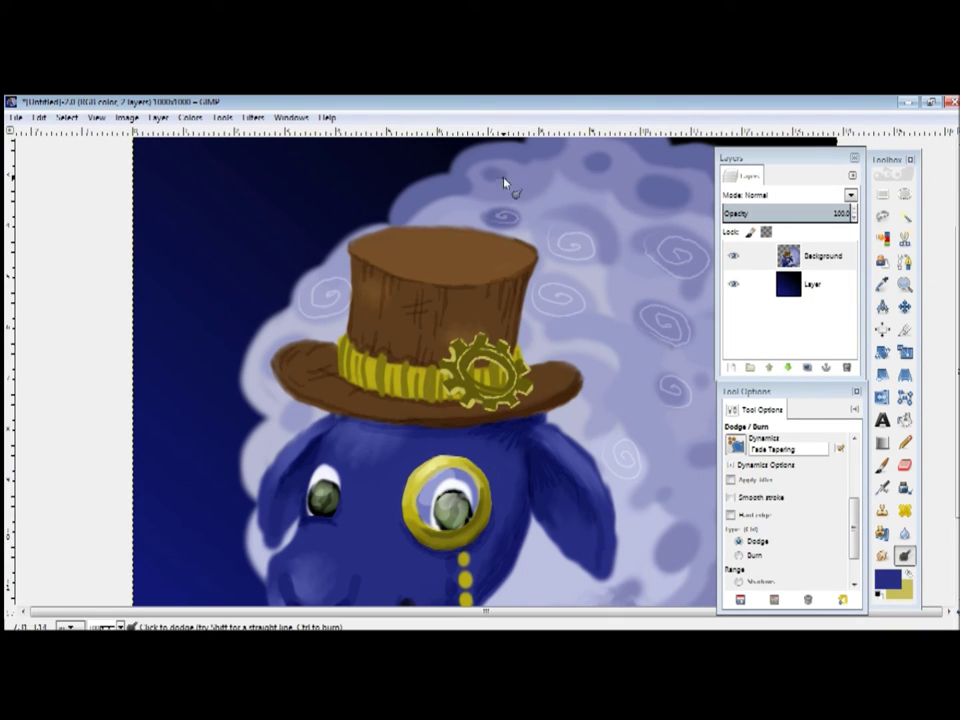
pyautogui.moveTo(558, 178); pyautogui.dragTo(554, 187)
pyautogui.moveTo(608, 375); pyautogui.dragTo(612, 385)
pyautogui.moveTo(538, 566); pyautogui.dragTo(548, 588)
pyautogui.click(110, 627)
pyautogui.click(107, 575)
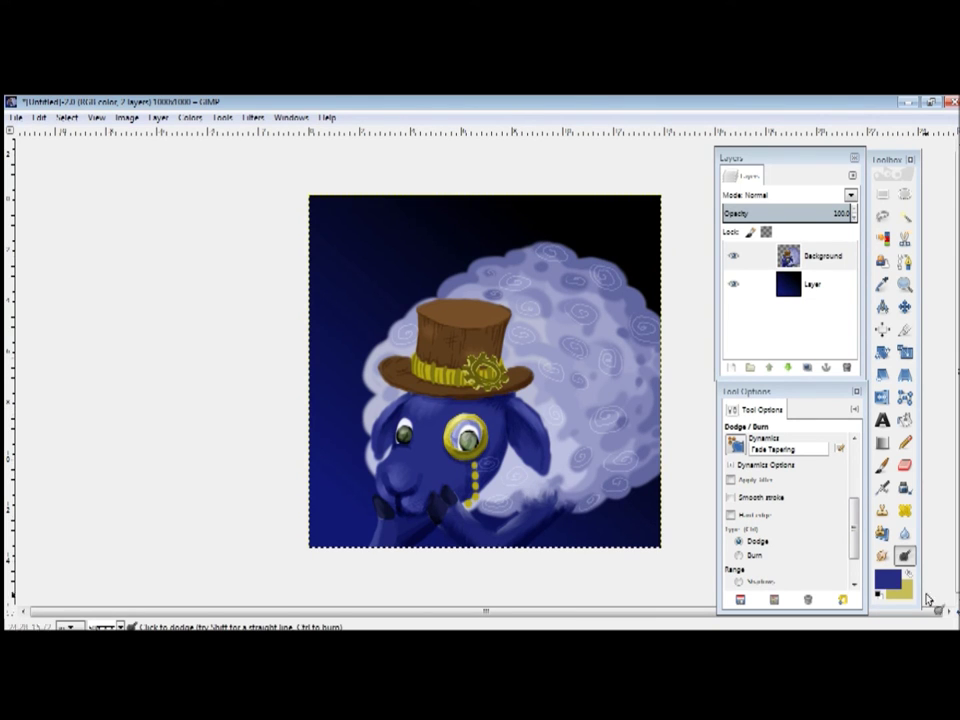
pyautogui.scroll(2, 488, 372)
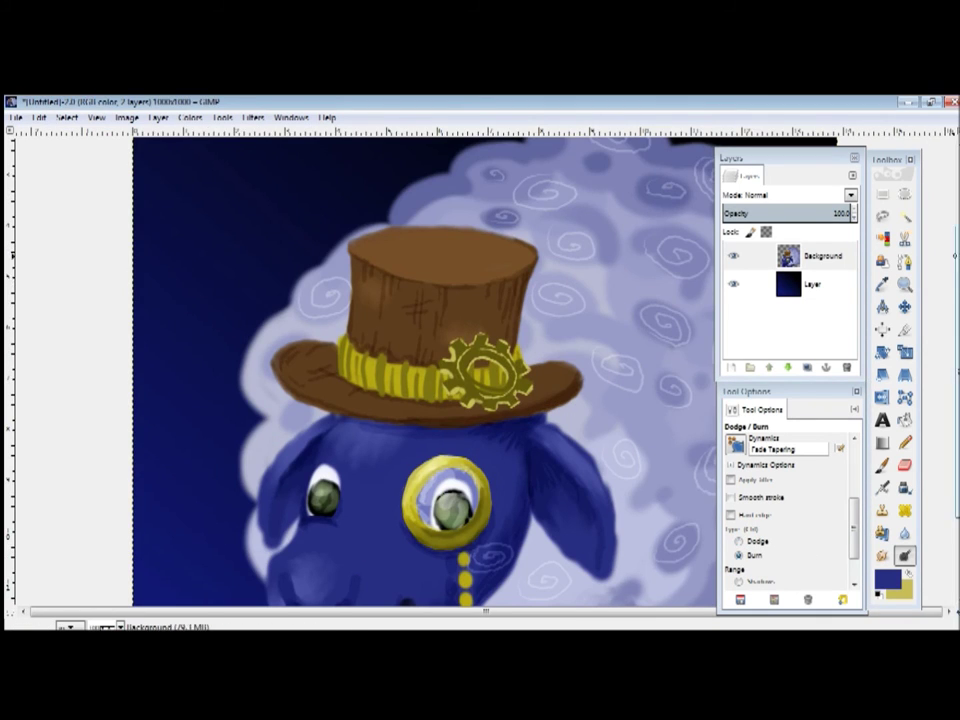
# Step: Set the foreground colour to a dark olive gold and switch to the Paintbrush
pyautogui.scroll(-2, 466, 477)
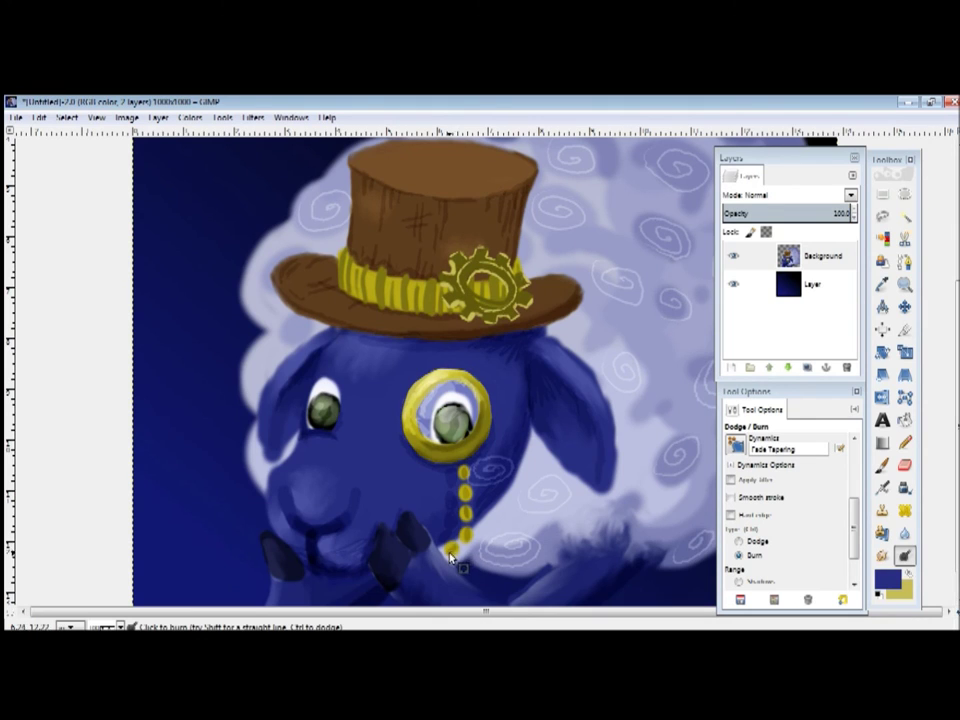
pyautogui.press('-')
pyautogui.press('-')
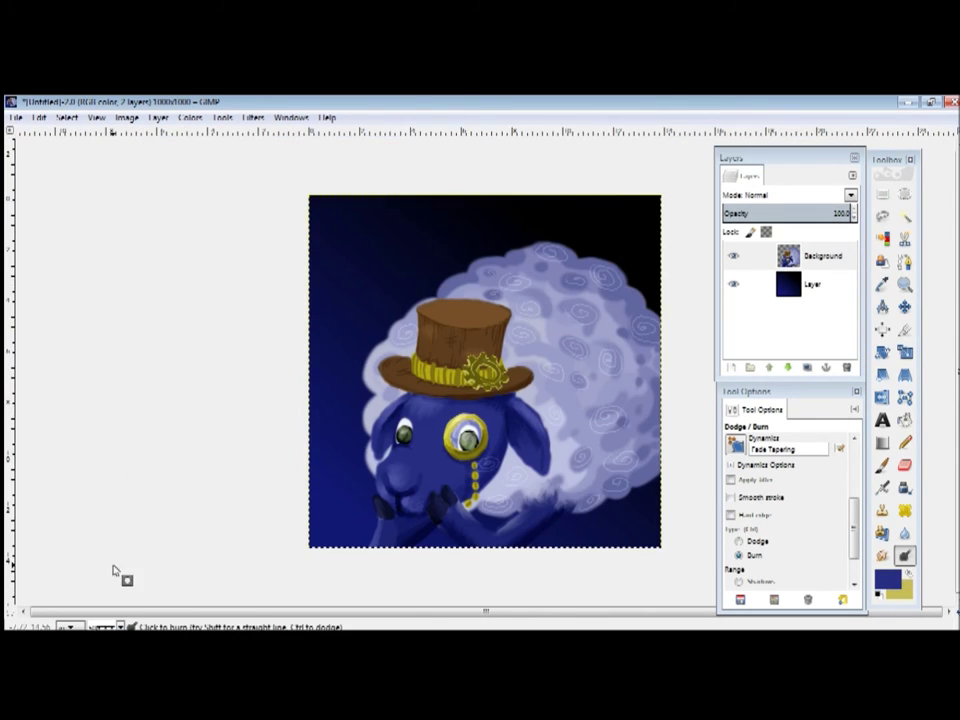
pyautogui.click(887, 578)
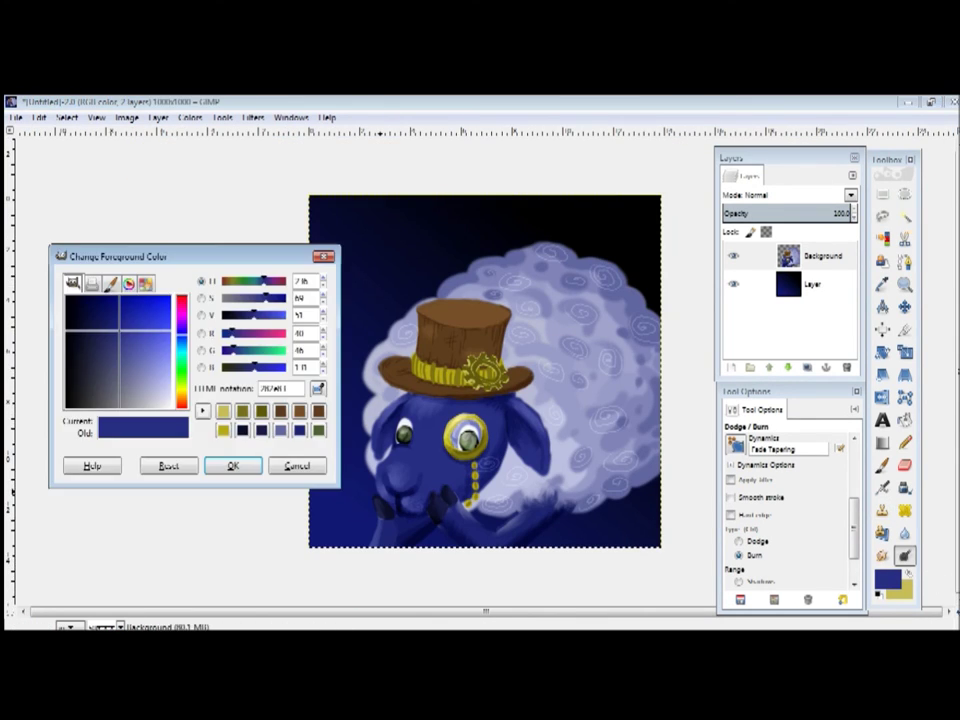
pyautogui.click(231, 465)
pyautogui.click(120, 627)
pyautogui.click(103, 546)
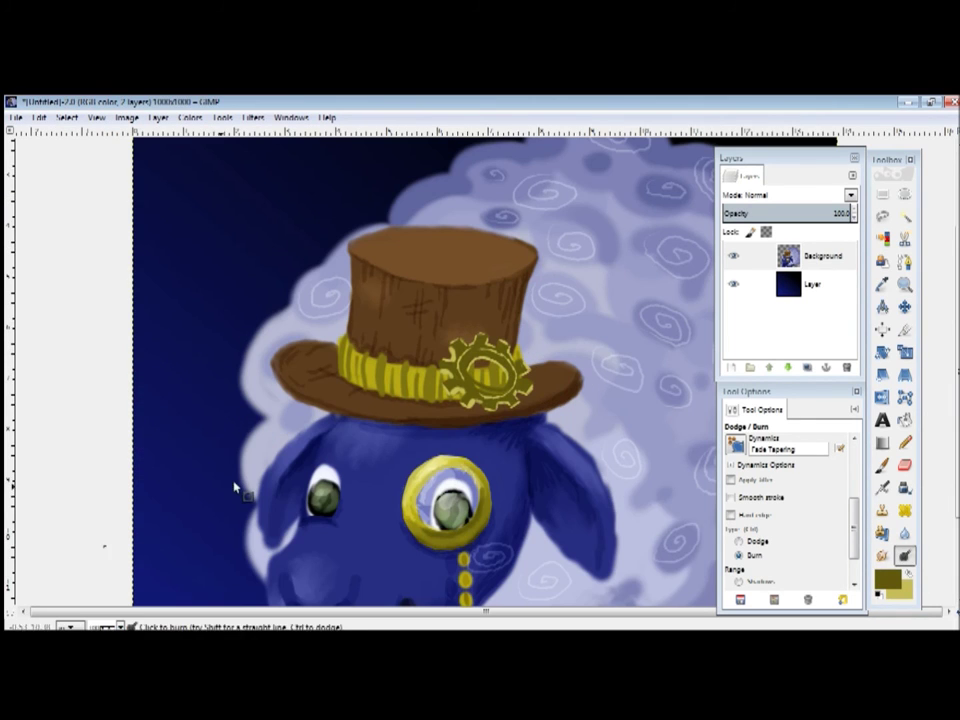
pyautogui.press('p')
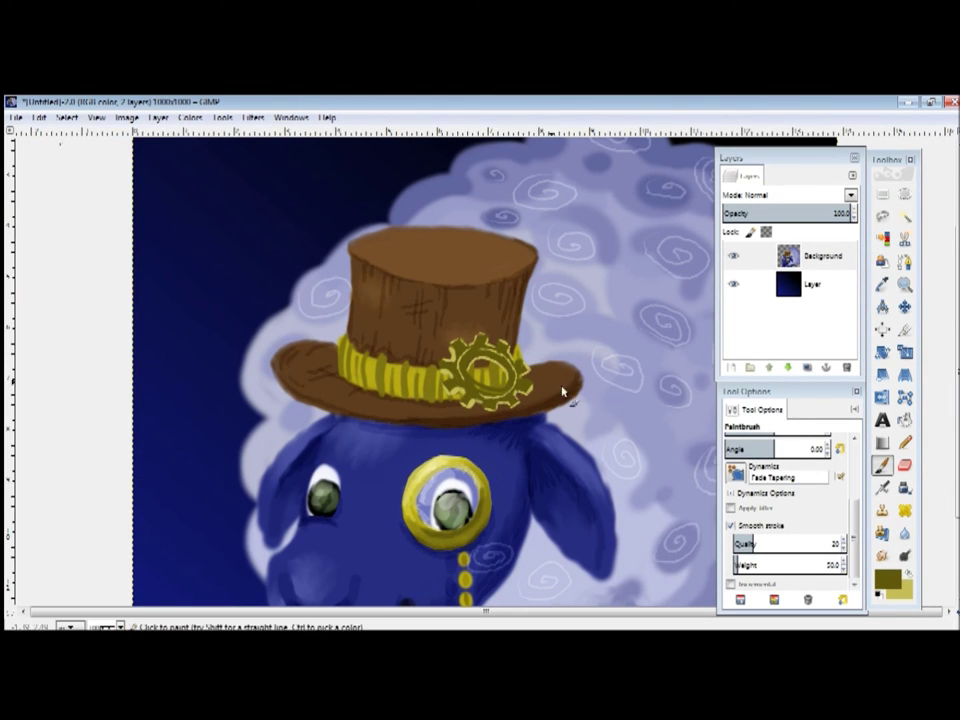
pyautogui.scroll(5, 790, 500)
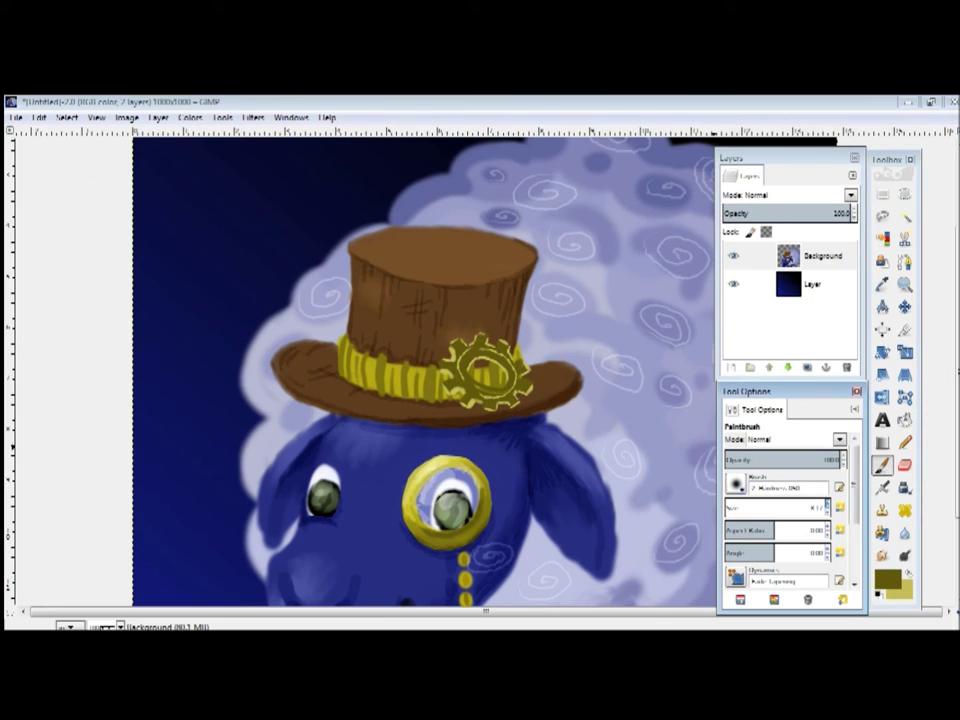
# Step: Paint a small olive gear ring with teeth in the left part of the sky
pyautogui.moveTo(240, 229); pyautogui.dragTo(262, 228)
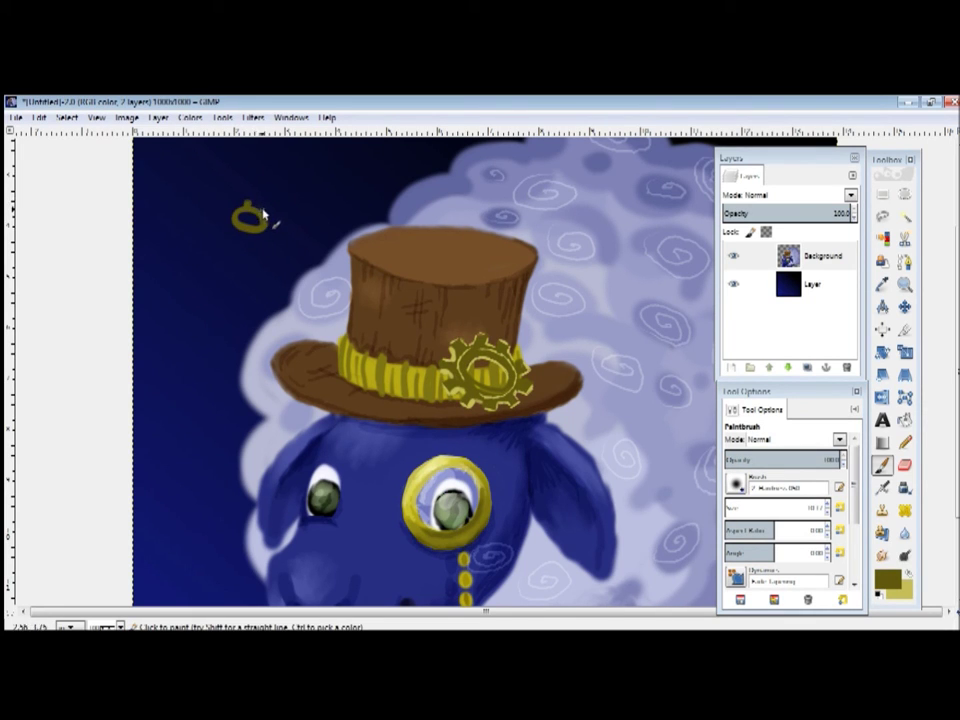
pyautogui.moveTo(262, 213); pyautogui.dragTo(236, 224)
pyautogui.moveTo(162, 333)
pyautogui.mouseDown()
pyautogui.moveTo(186, 324)
pyautogui.moveTo(199, 334)
pyautogui.moveTo(171, 354)
pyautogui.moveTo(150, 336)
pyautogui.mouseUp()
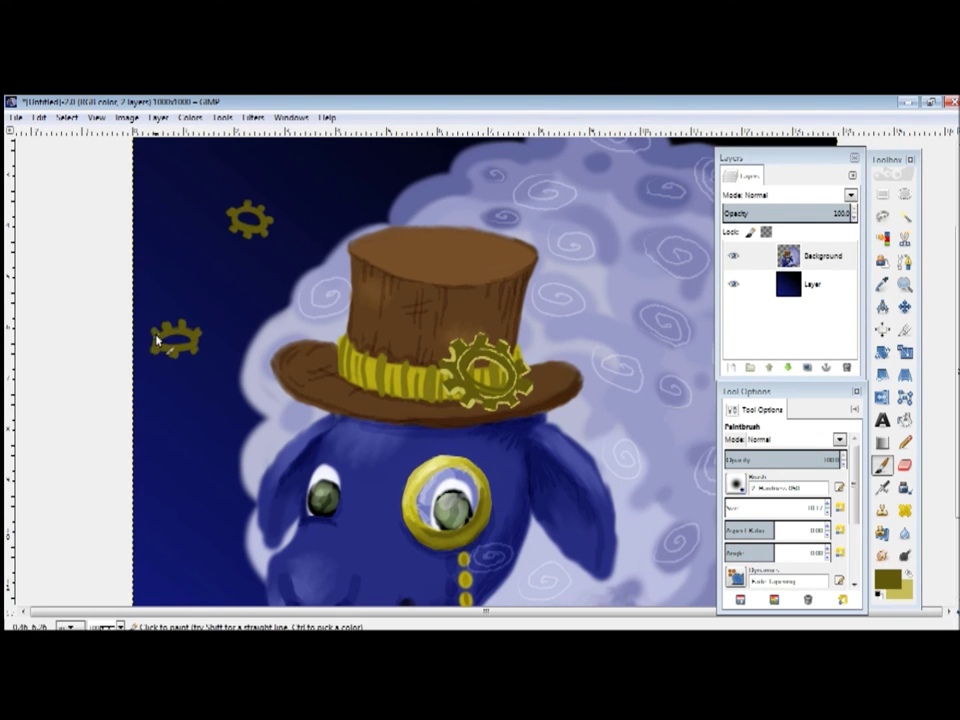
pyautogui.scroll(-2, 181, 457)
pyautogui.scroll(-2, 190, 440)
pyautogui.moveTo(172, 440)
pyautogui.mouseDown()
pyautogui.moveTo(189, 454)
pyautogui.moveTo(207, 425)
pyautogui.moveTo(200, 412)
pyautogui.moveTo(178, 420)
pyautogui.moveTo(164, 449)
pyautogui.mouseUp()
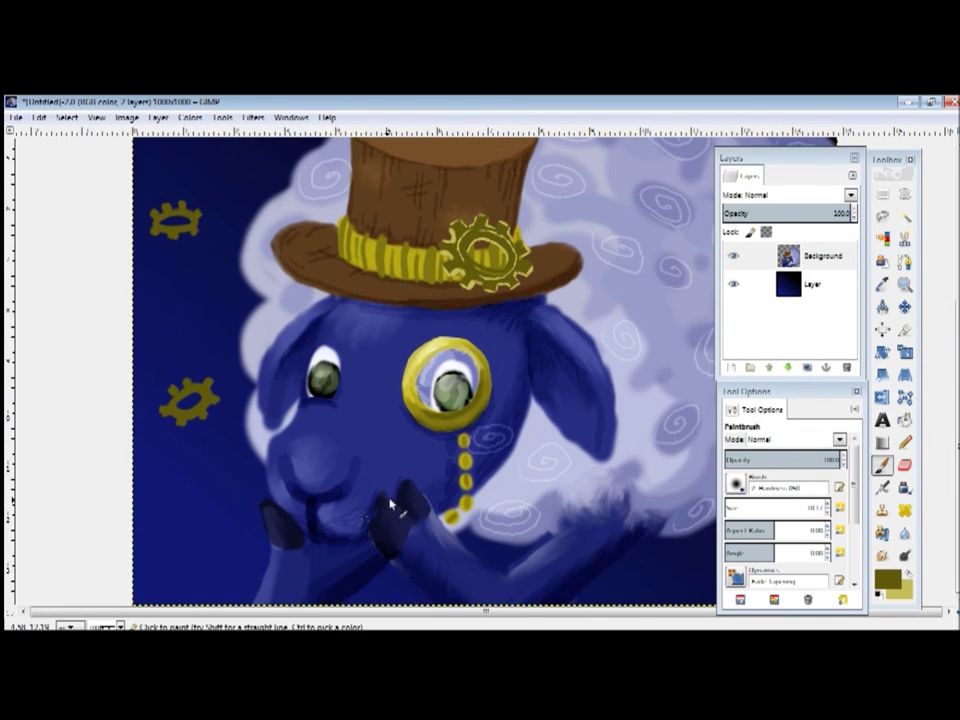
pyautogui.scroll(1, 368, 195)
pyautogui.scroll(4, 368, 195)
# Step: Paint olive gears in the upper sky and upper-right corner, checking placement zoomed out
pyautogui.moveTo(368, 195)
pyautogui.mouseDown()
pyautogui.moveTo(420, 208)
pyautogui.moveTo(386, 192)
pyautogui.moveTo(400, 182)
pyautogui.moveTo(408, 189)
pyautogui.mouseUp()
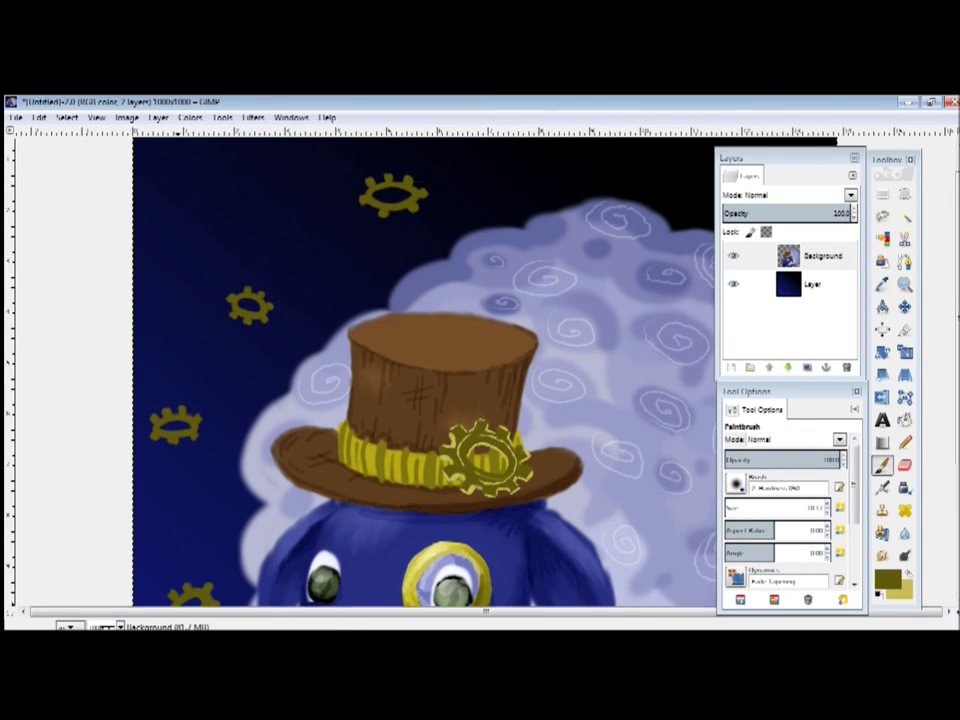
pyautogui.hotkey('shift', 'ctrl', 'j')
pyautogui.press('1')
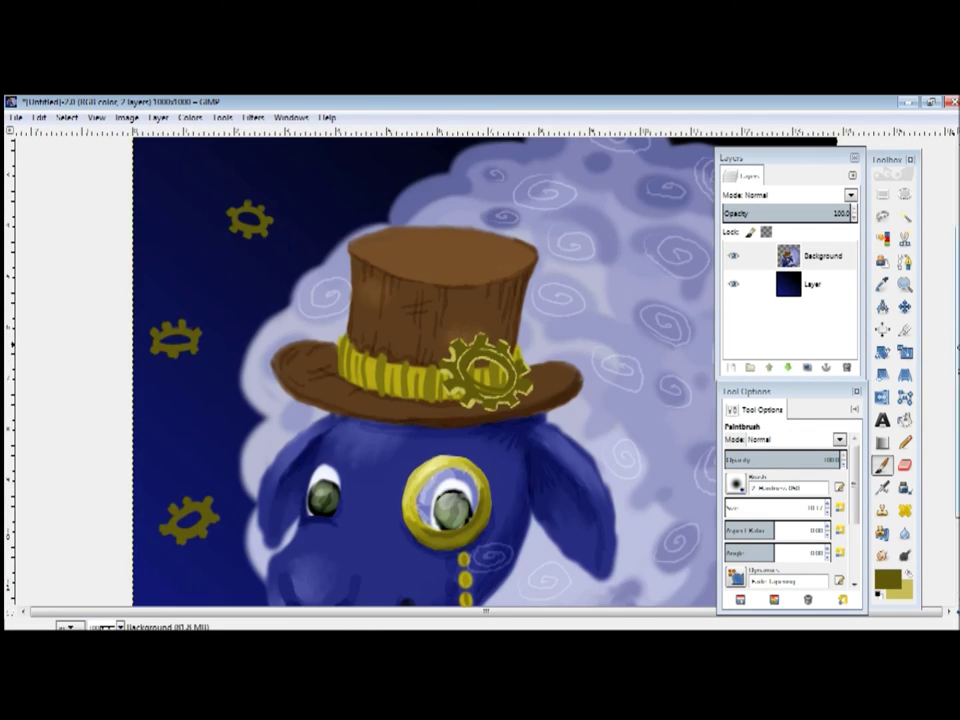
pyautogui.scroll(3, 188, 182)
pyautogui.moveTo(190, 180); pyautogui.dragTo(220, 200)
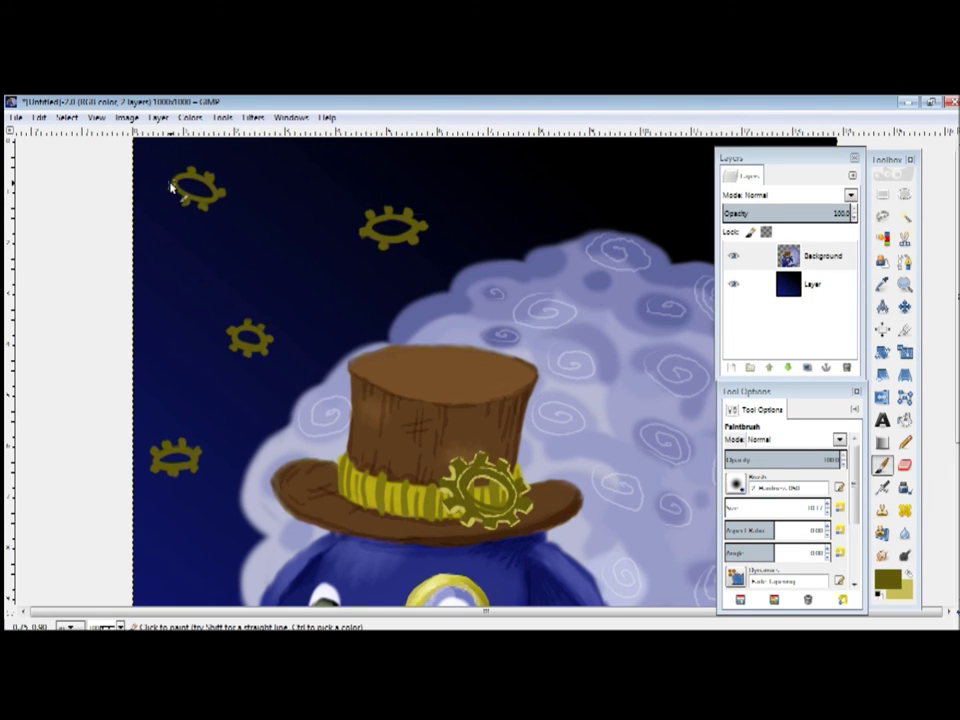
pyautogui.moveTo(672, 172); pyautogui.dragTo(637, 161)
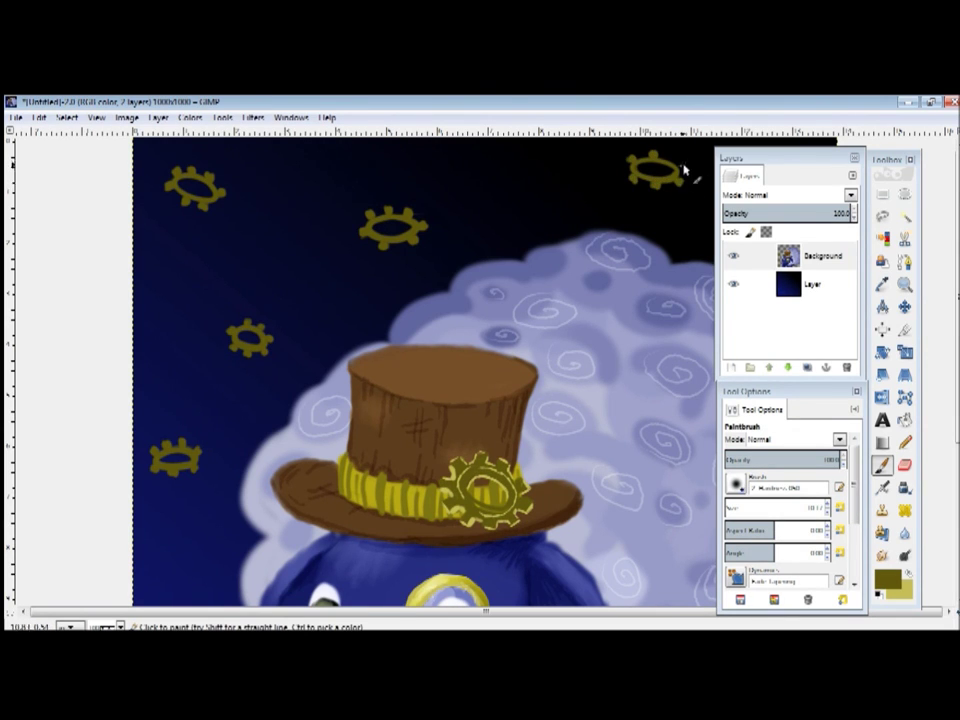
pyautogui.click(108, 627)
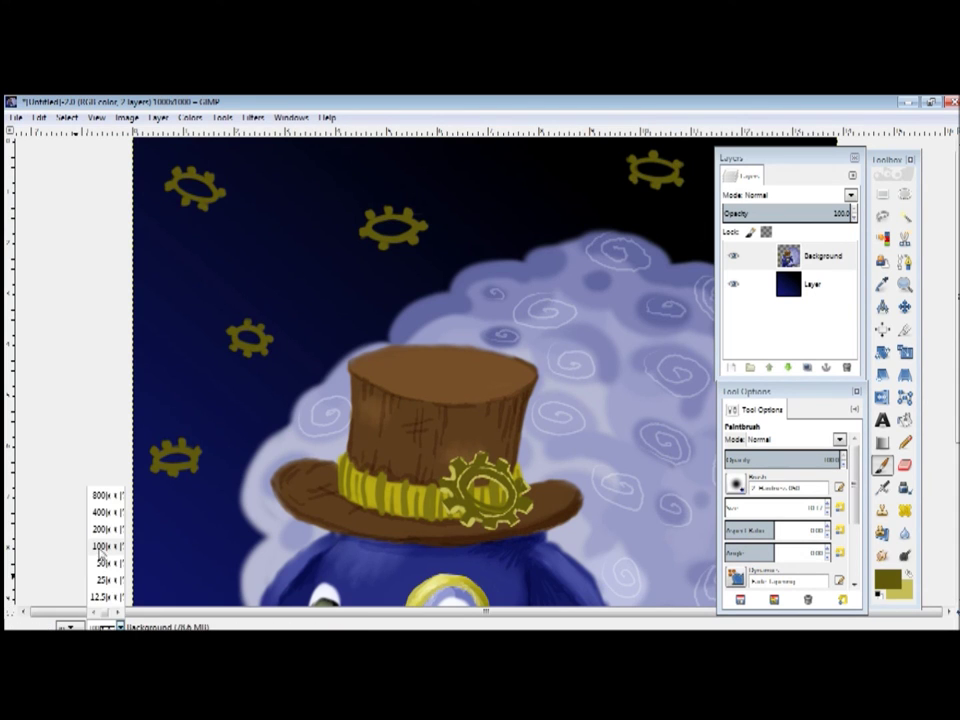
pyautogui.click(106, 561)
pyautogui.click(108, 627)
pyautogui.click(100, 566)
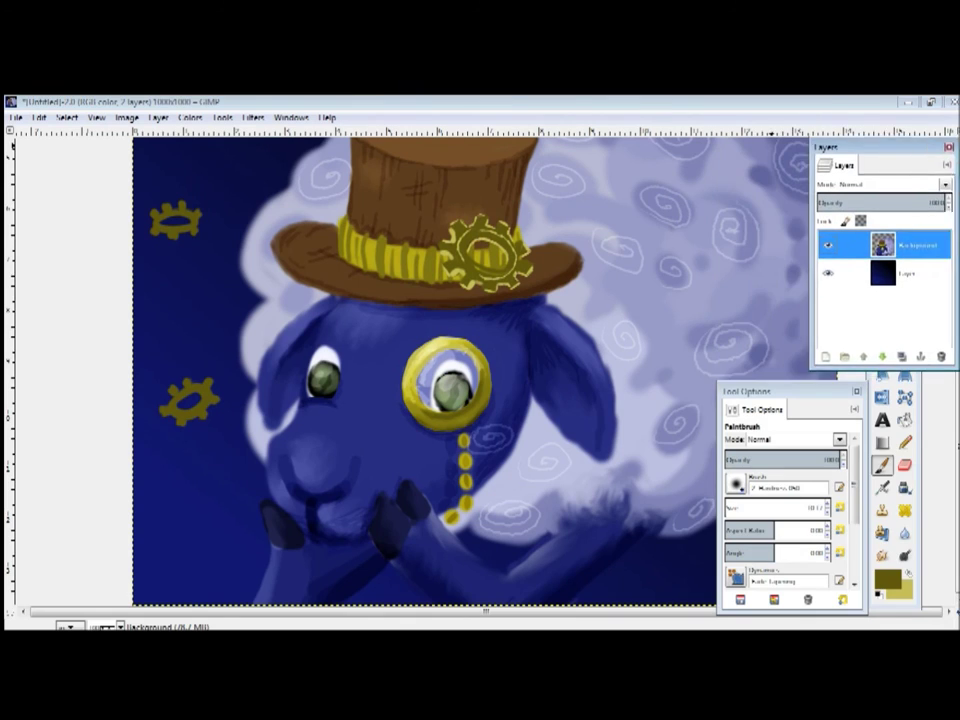
# Step: Add olive gears in the lower-right sky, at the left edge and along the bottom edge
pyautogui.moveTo(746, 548)
pyautogui.mouseDown()
pyautogui.moveTo(735, 553)
pyautogui.moveTo(787, 534)
pyautogui.moveTo(731, 537)
pyautogui.moveTo(735, 563)
pyautogui.moveTo(789, 569)
pyautogui.moveTo(805, 552)
pyautogui.mouseUp()
pyautogui.press('-')
pyautogui.press('-')
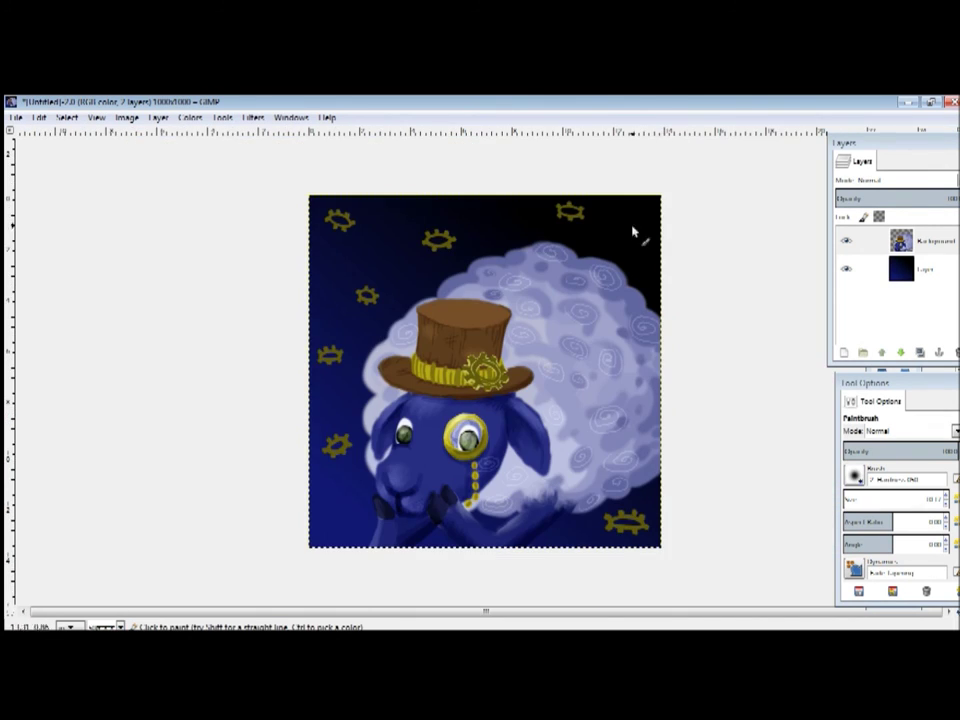
pyautogui.click(118, 627)
pyautogui.click(103, 546)
pyautogui.scroll(-2, 60, 422)
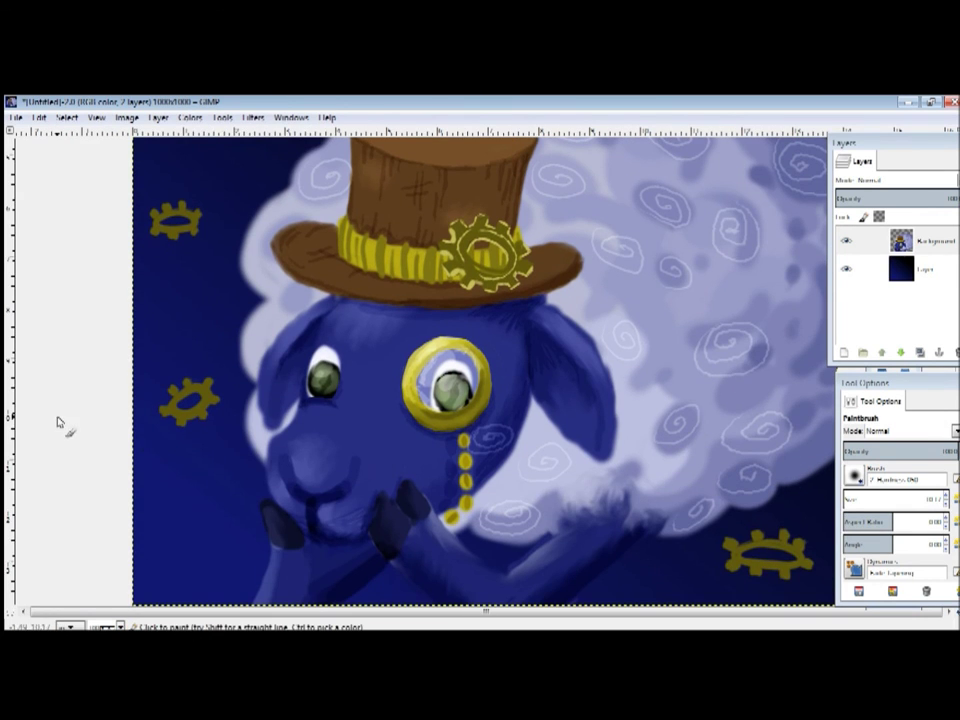
pyautogui.moveTo(150, 568)
pyautogui.mouseDown()
pyautogui.moveTo(167, 561)
pyautogui.moveTo(150, 553)
pyautogui.moveTo(177, 550)
pyautogui.moveTo(155, 543)
pyautogui.mouseUp()
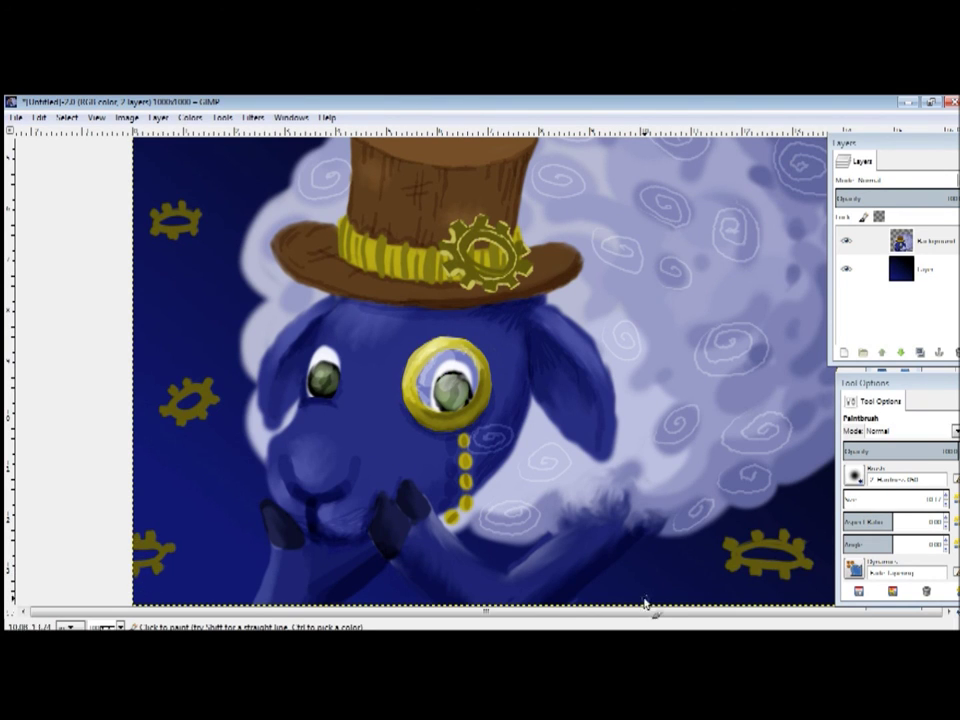
pyautogui.moveTo(617, 604); pyautogui.dragTo(652, 600)
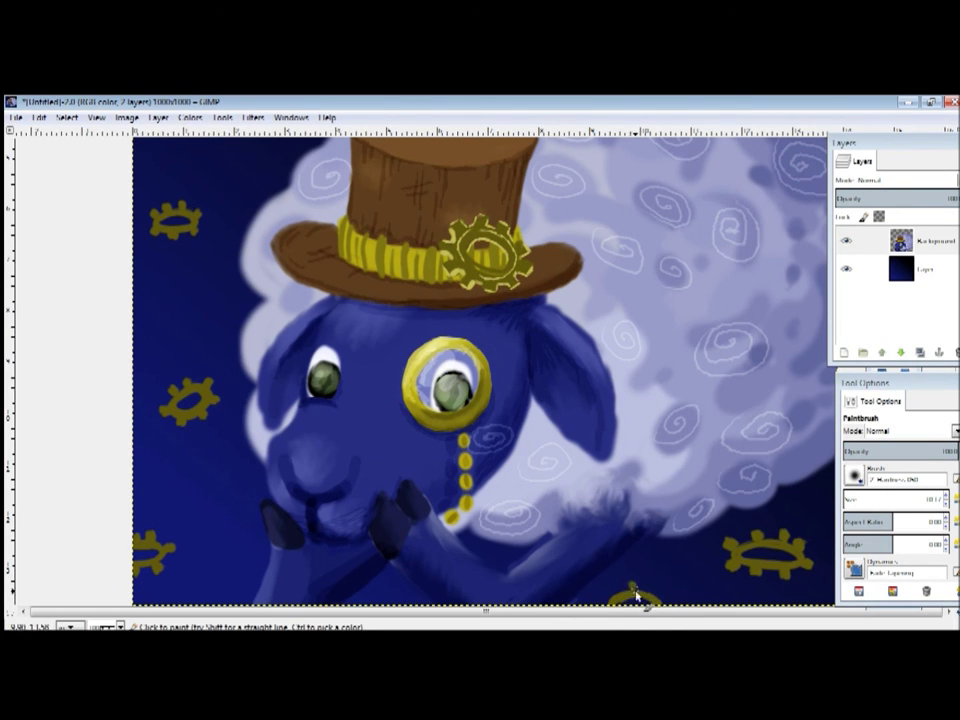
pyautogui.moveTo(671, 608); pyautogui.dragTo(615, 602)
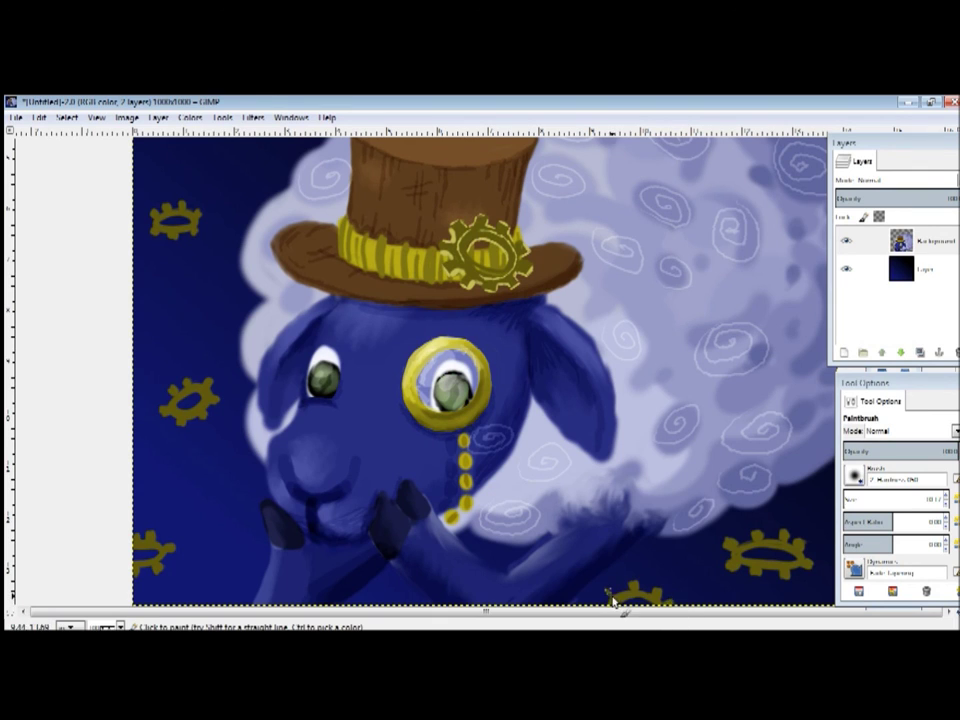
# Step: Paint a partial olive gear at the right edge and review the whole image
pyautogui.scroll(5, 563, 439)
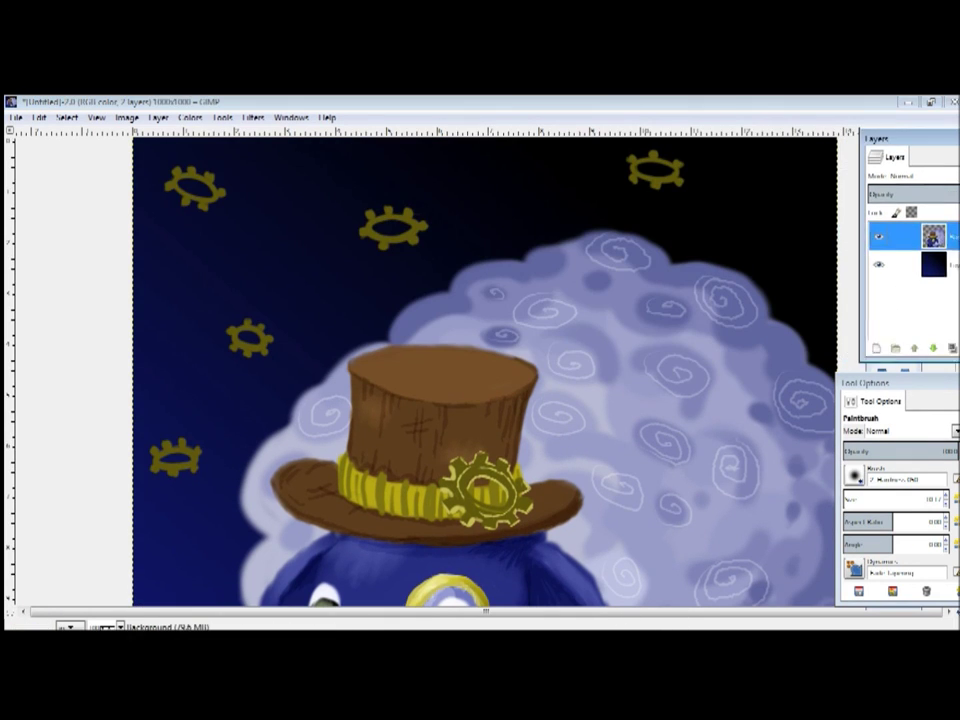
pyautogui.moveTo(830, 230)
pyautogui.mouseDown()
pyautogui.moveTo(830, 257)
pyautogui.moveTo(832, 218)
pyautogui.moveTo(800, 250)
pyautogui.mouseUp()
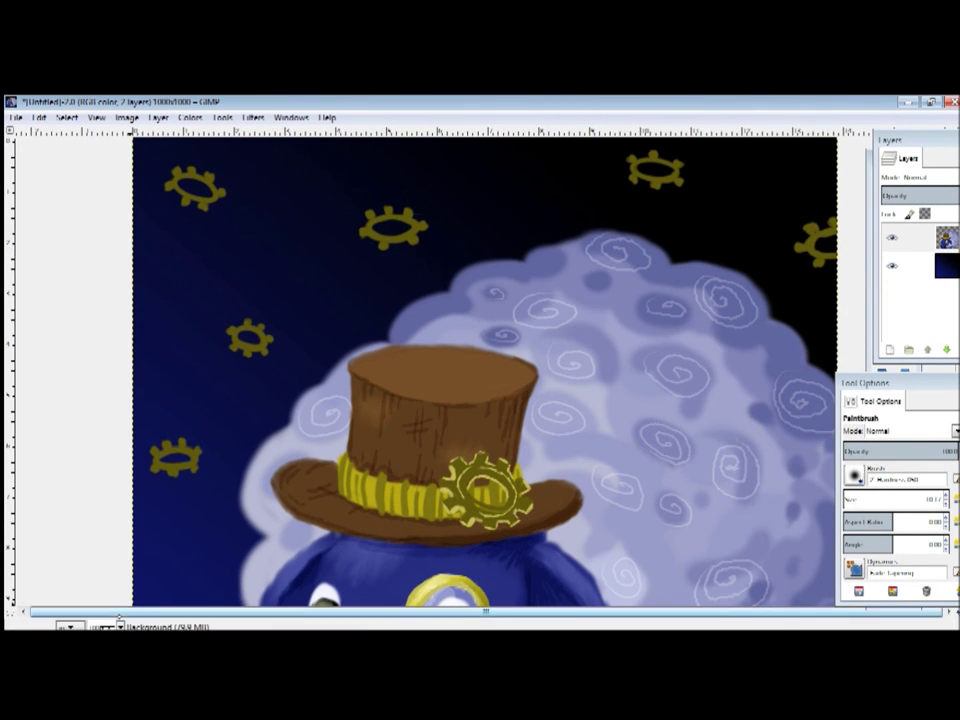
pyautogui.click(119, 627)
pyautogui.click(101, 563)
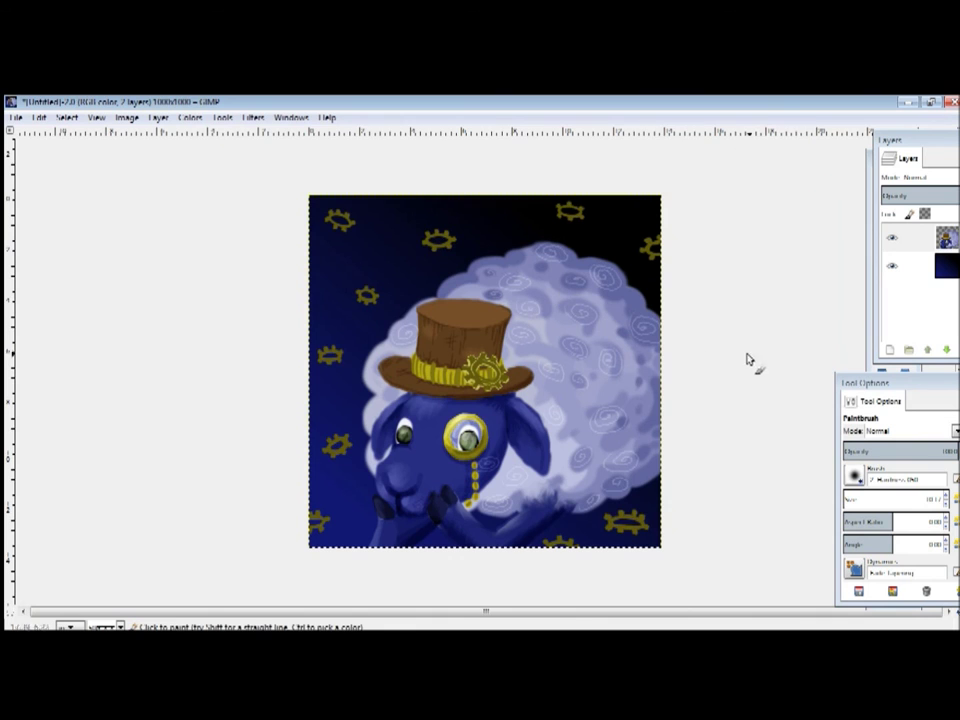
pyautogui.click(119, 627)
pyautogui.click(101, 546)
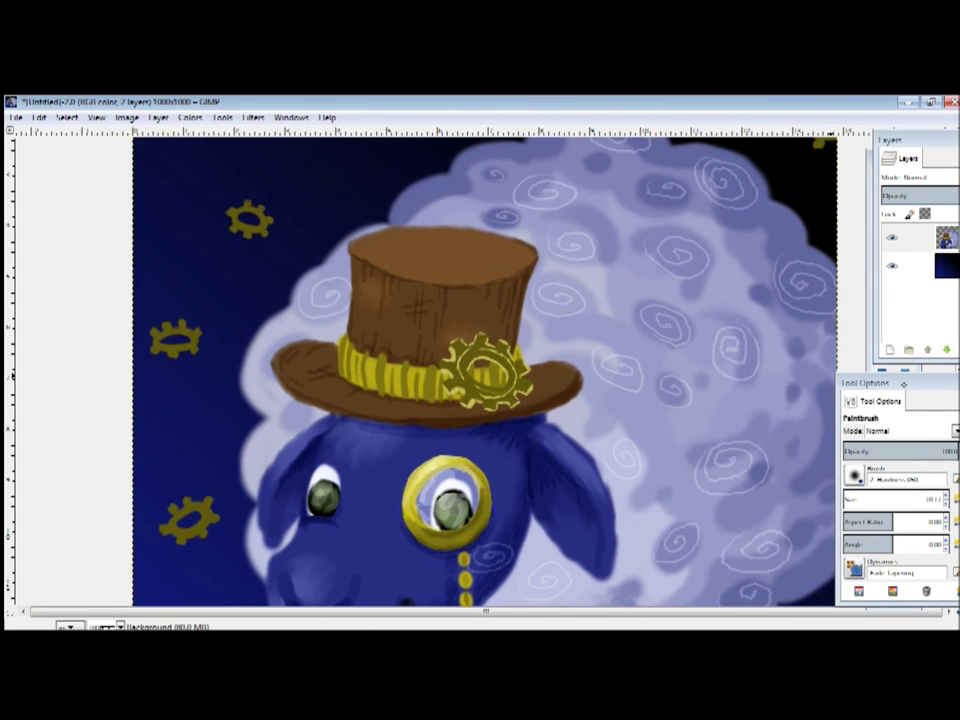
pyautogui.hotkey('ctrl', 'b')
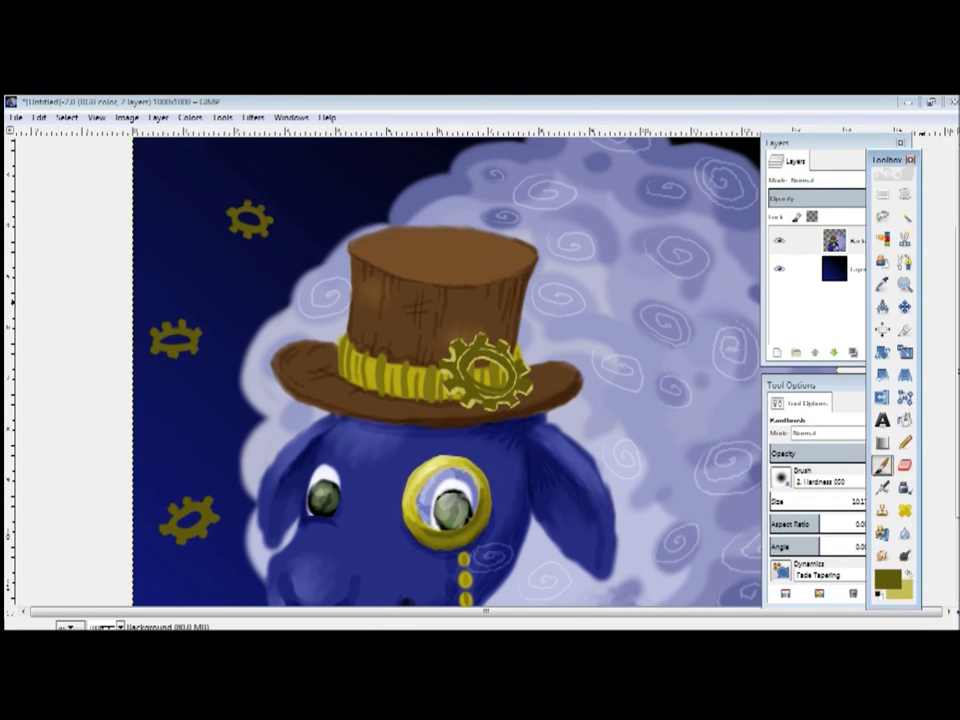
# Step: In light yellow with a smaller brush, paint thin curls from the hat gear across the brim
pyautogui.moveTo(890, 160); pyautogui.dragTo(927, 146)
pyautogui.click(922, 565)
pyautogui.click(231, 465)
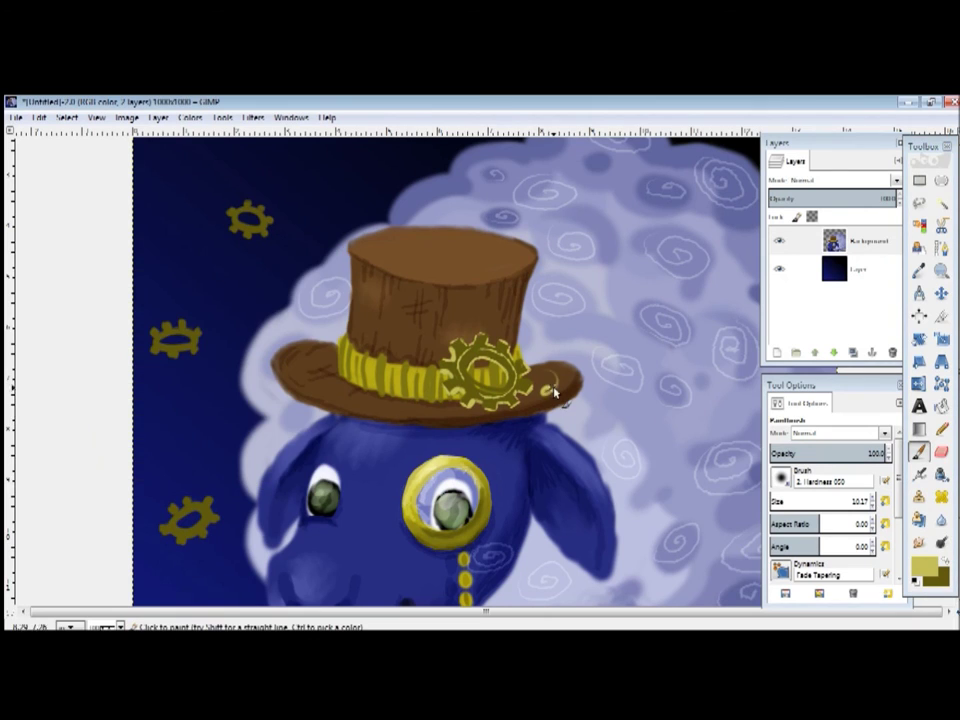
pyautogui.moveTo(551, 384); pyautogui.dragTo(540, 461)
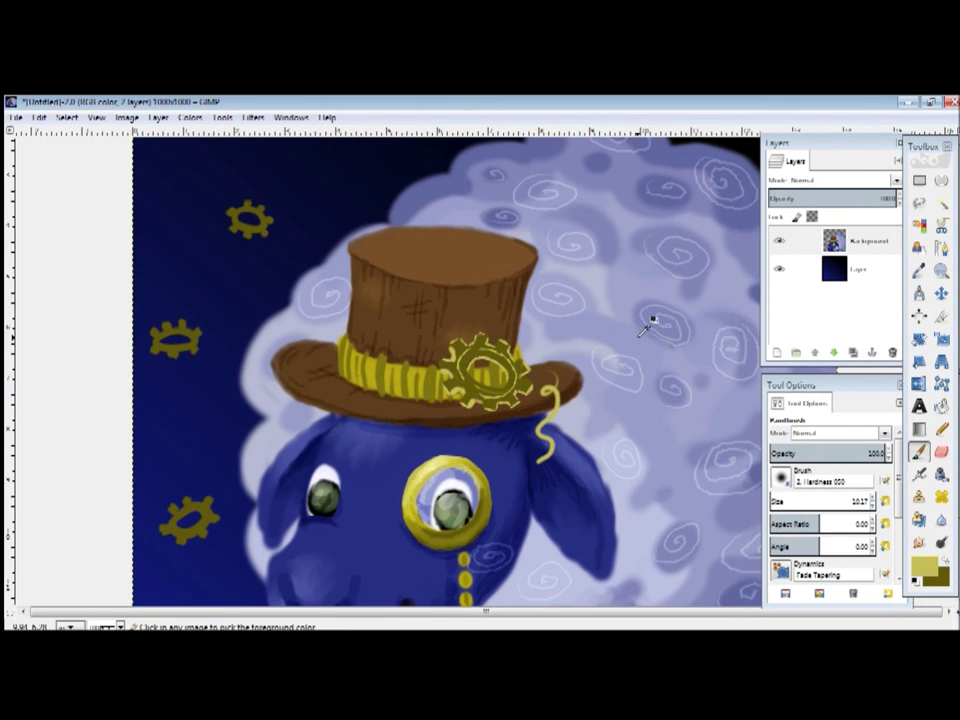
pyautogui.hotkey('ctrl', 'z')
pyautogui.press('[')
pyautogui.press('[')
pyautogui.press('[')
pyautogui.moveTo(535, 378); pyautogui.dragTo(492, 340)
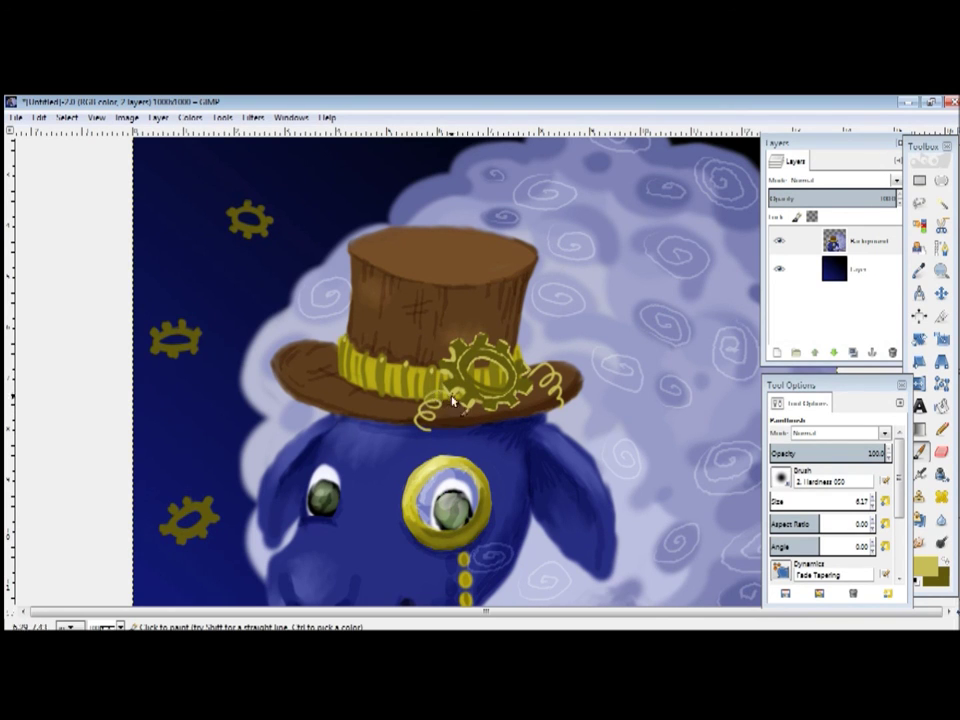
pyautogui.click(120, 626)
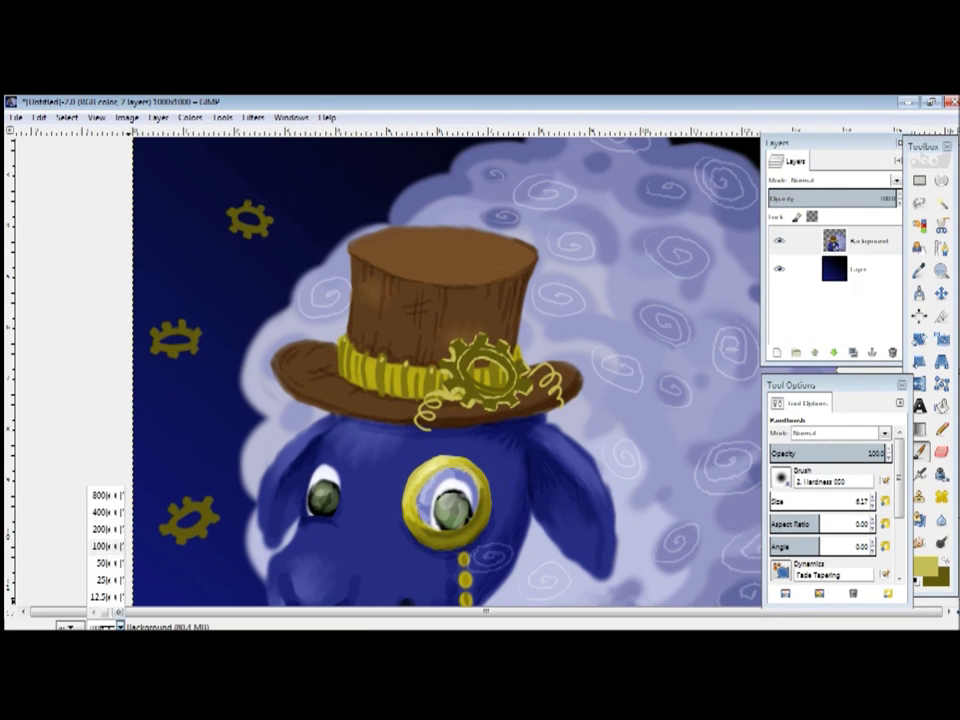
pyautogui.click(100, 563)
pyautogui.scroll(1, 483, 470)
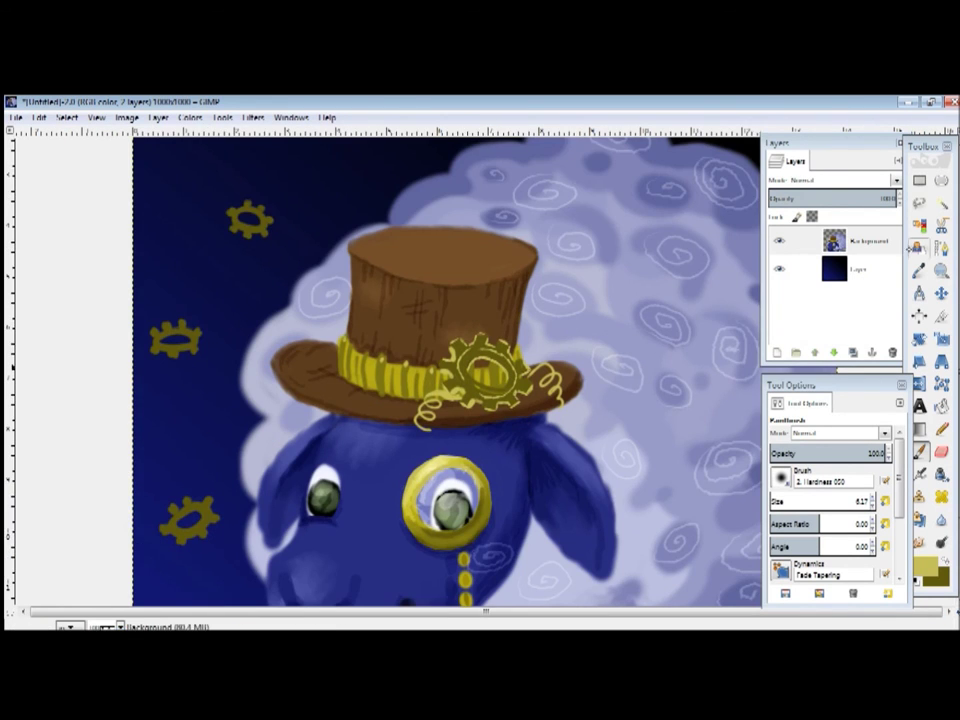
# Step: Paint light-yellow highlights inside the small left gear and the bottom-left gear
pyautogui.scroll(1, 483, 470)
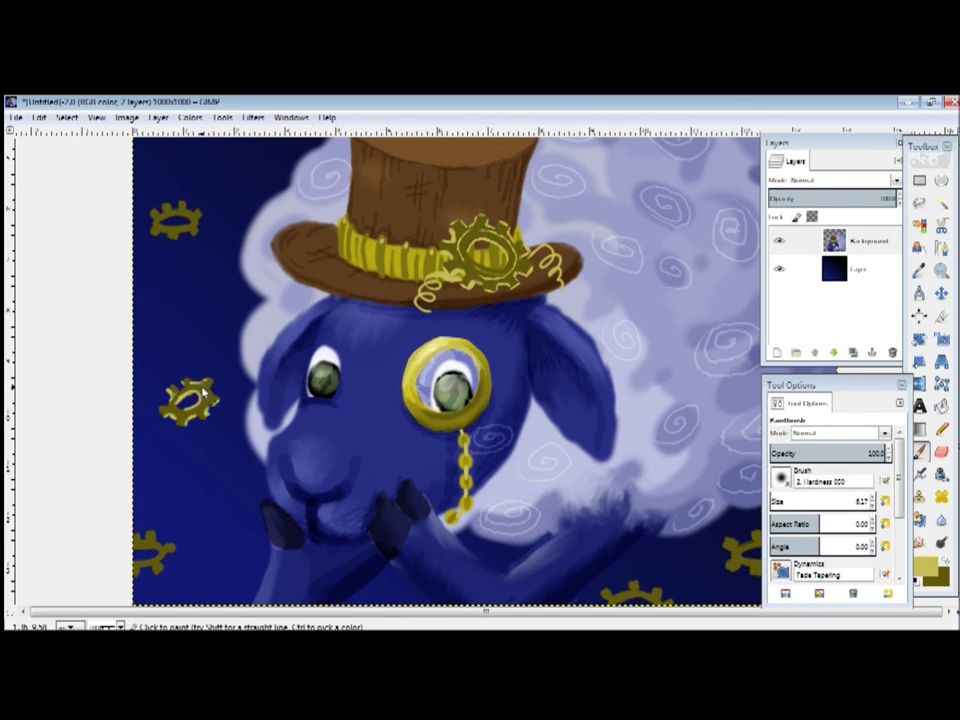
pyautogui.moveTo(160, 224); pyautogui.dragTo(190, 214)
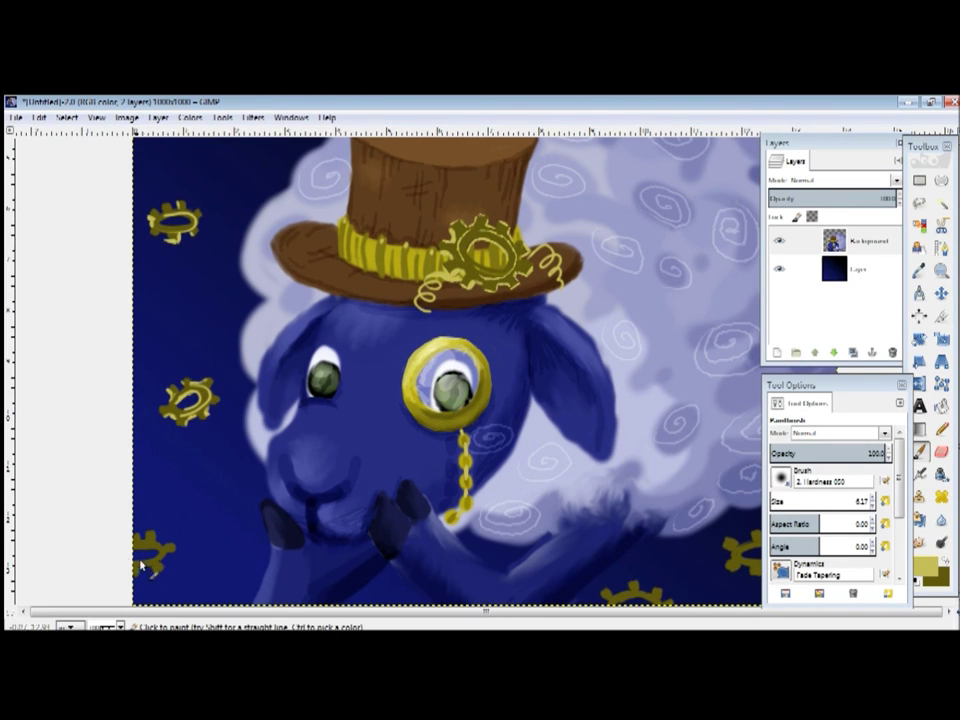
pyautogui.moveTo(141, 566); pyautogui.dragTo(165, 563)
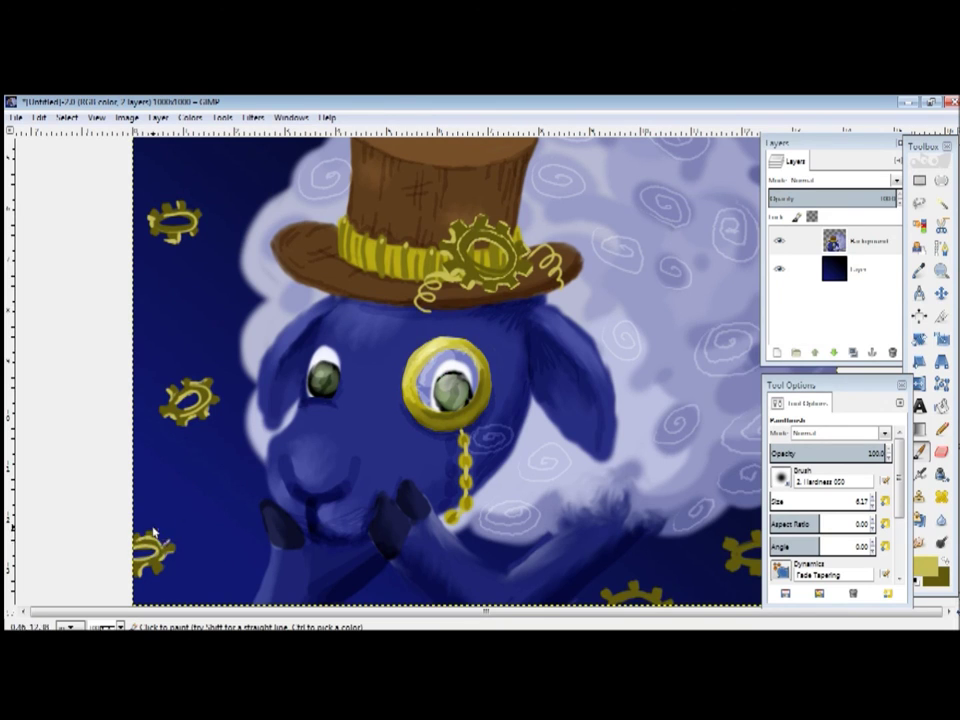
pyautogui.scroll(1, 243, 290)
pyautogui.scroll(3, 243, 290)
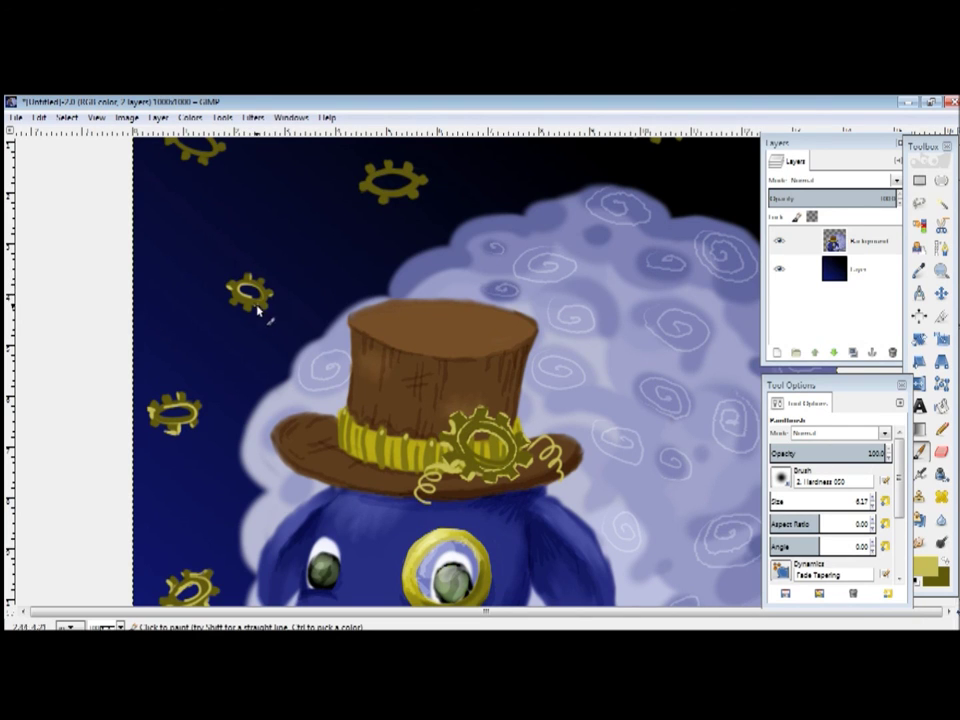
# Step: Highlight the centres of the upper, top-left and top-right gears, and move the Layers panel aside
pyautogui.moveTo(399, 177)
pyautogui.mouseDown()
pyautogui.moveTo(407, 195)
pyautogui.moveTo(420, 192)
pyautogui.mouseUp()
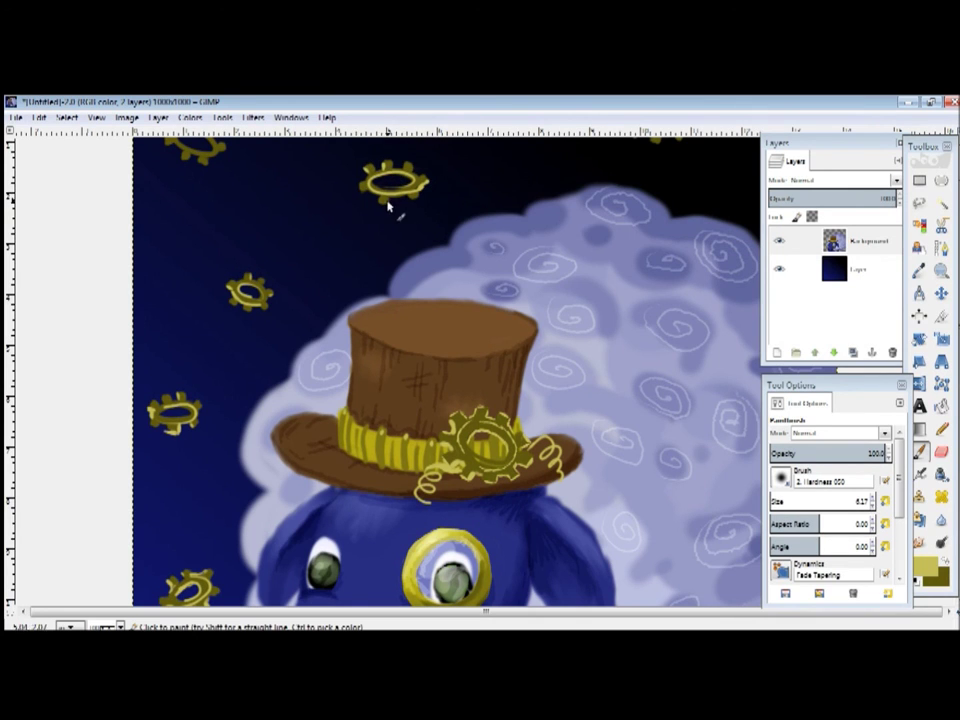
pyautogui.scroll(2, 540, 188)
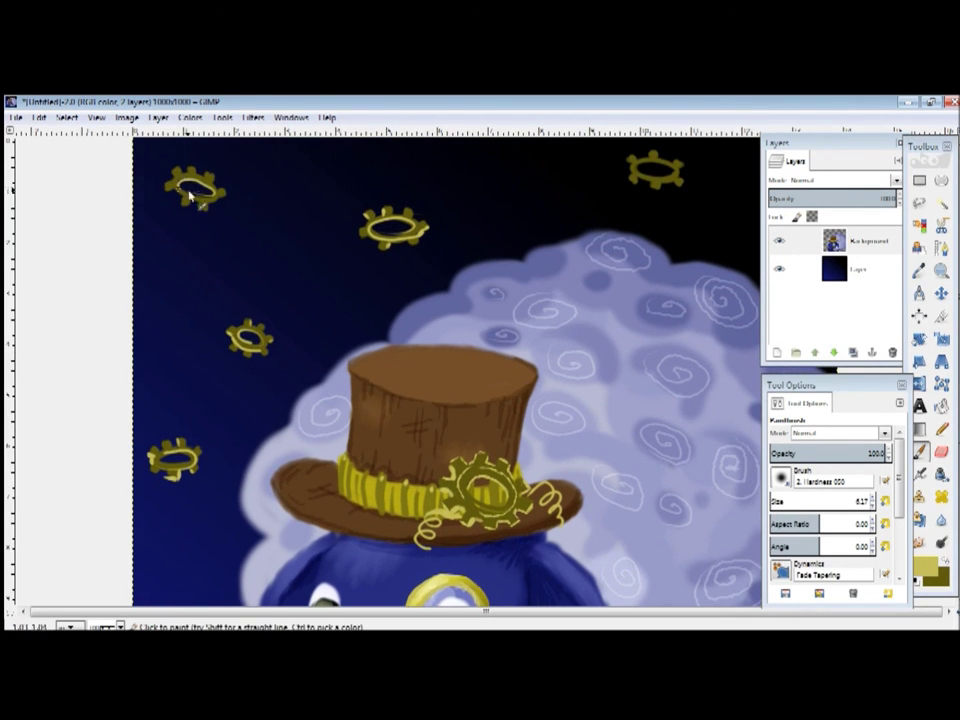
pyautogui.moveTo(209, 193); pyautogui.dragTo(190, 178)
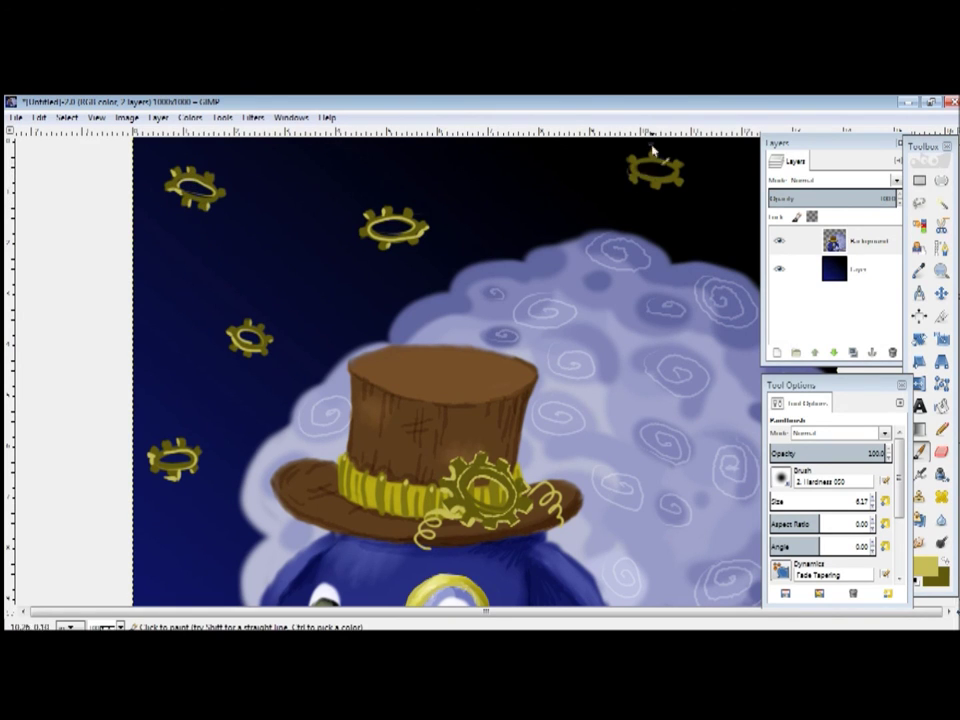
pyautogui.moveTo(677, 184); pyautogui.dragTo(643, 161)
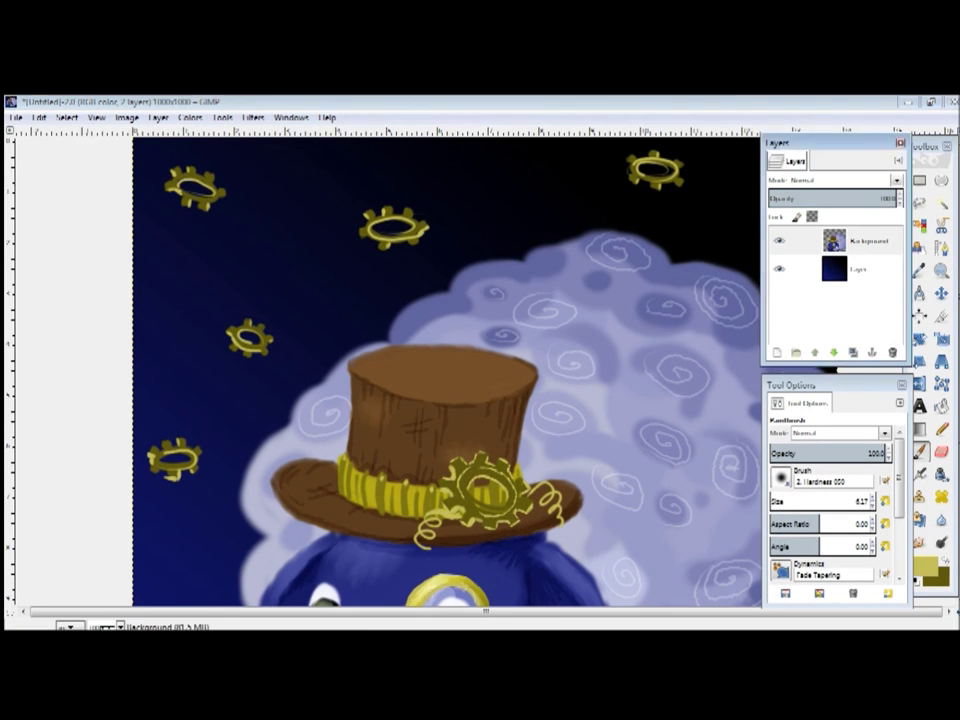
pyautogui.moveTo(790, 142); pyautogui.dragTo(884, 142)
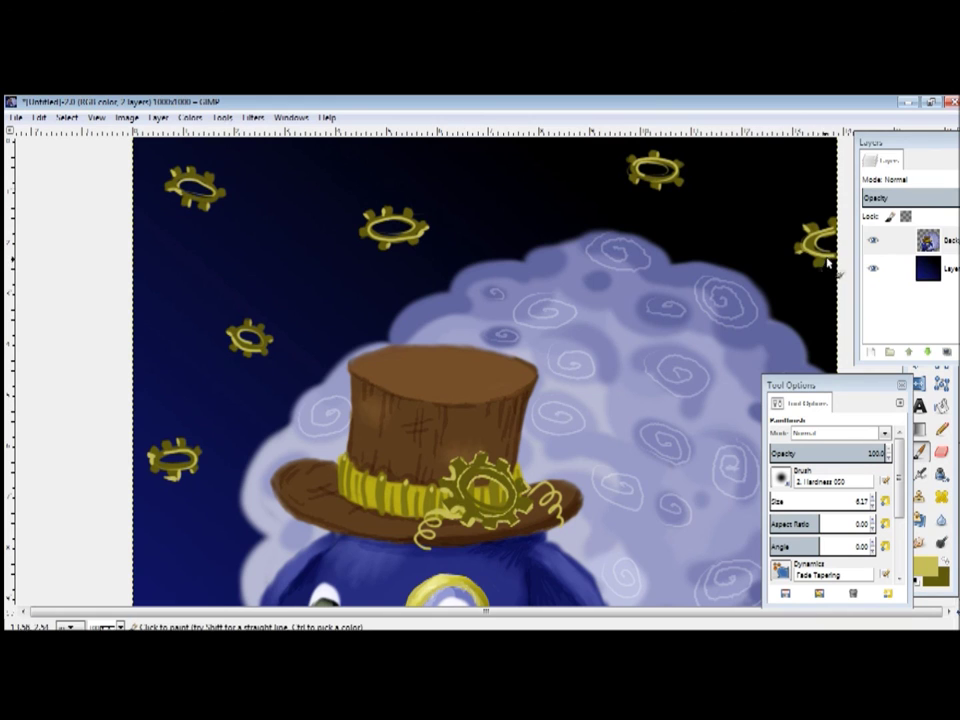
pyautogui.moveTo(856, 347)
pyautogui.mouseDown()
pyautogui.moveTo(780, 347)
pyautogui.moveTo(797, 230)
pyautogui.mouseUp()
pyautogui.scroll(-5, 780, 347)
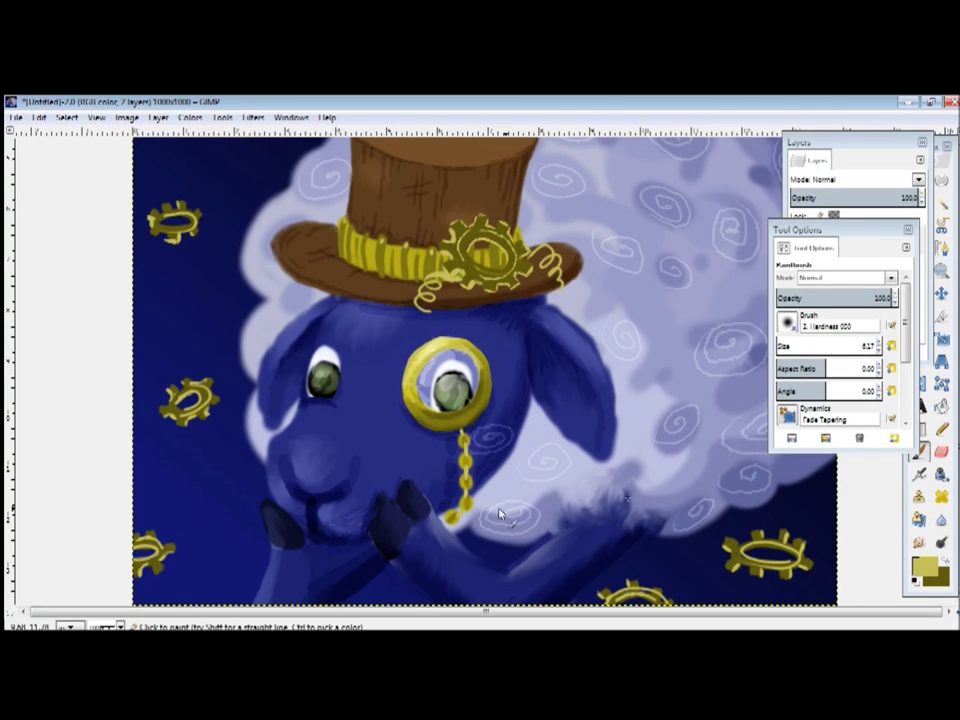
pyautogui.click(70, 627)
# Step: Dodge a soft highlight streak across the top of the hat
pyautogui.click(103, 561)
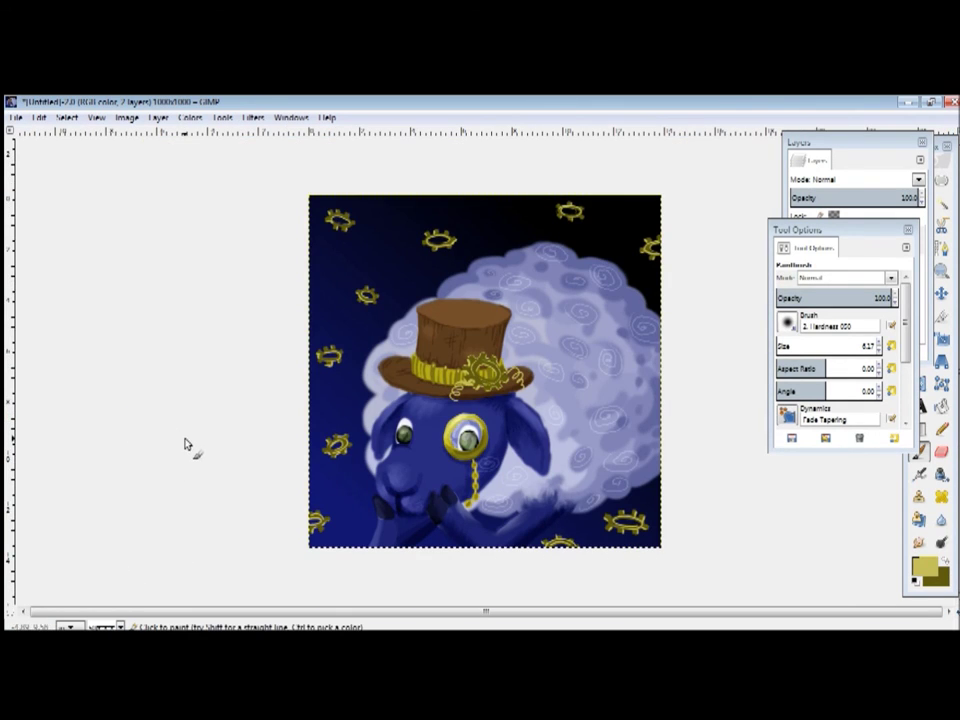
pyautogui.click(70, 627)
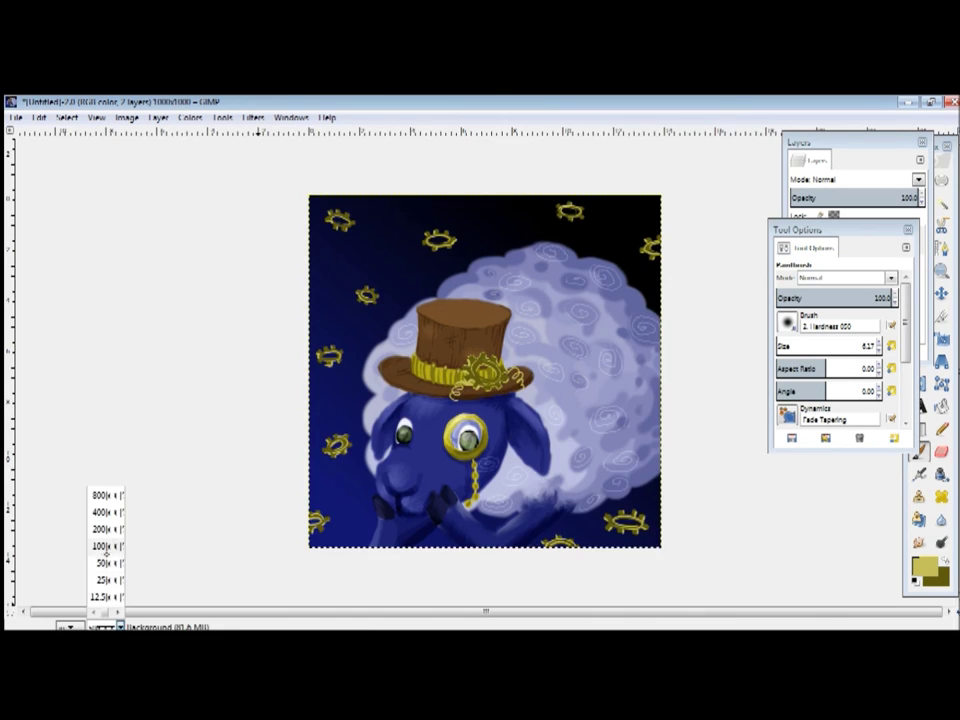
pyautogui.click(103, 566)
pyautogui.click(941, 541)
pyautogui.scroll(-5, 808, 340)
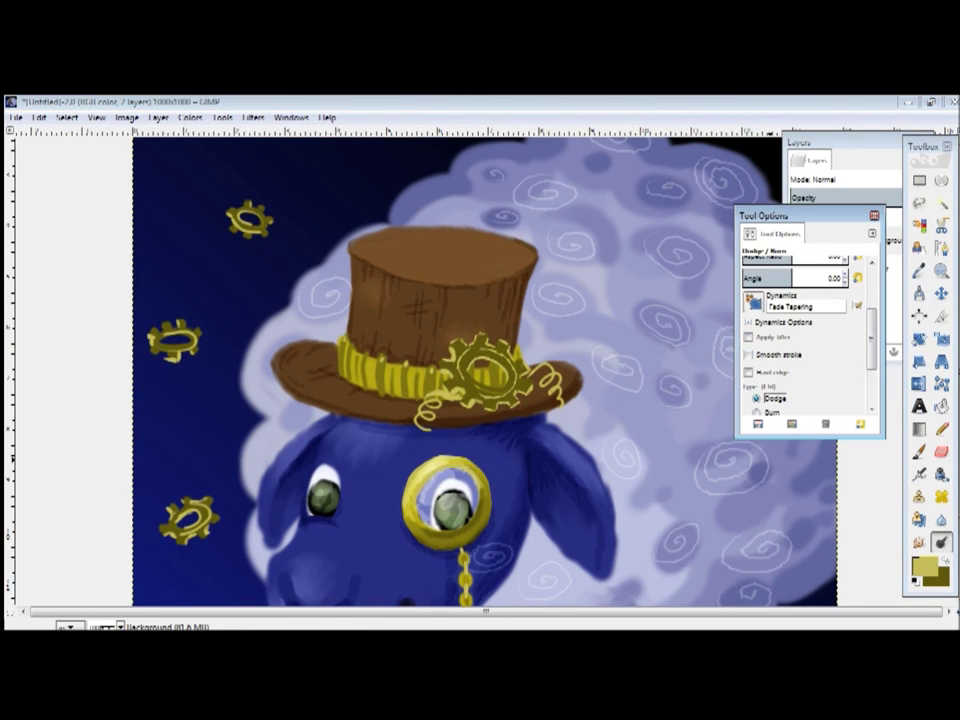
pyautogui.moveTo(387, 237); pyautogui.dragTo(500, 239)
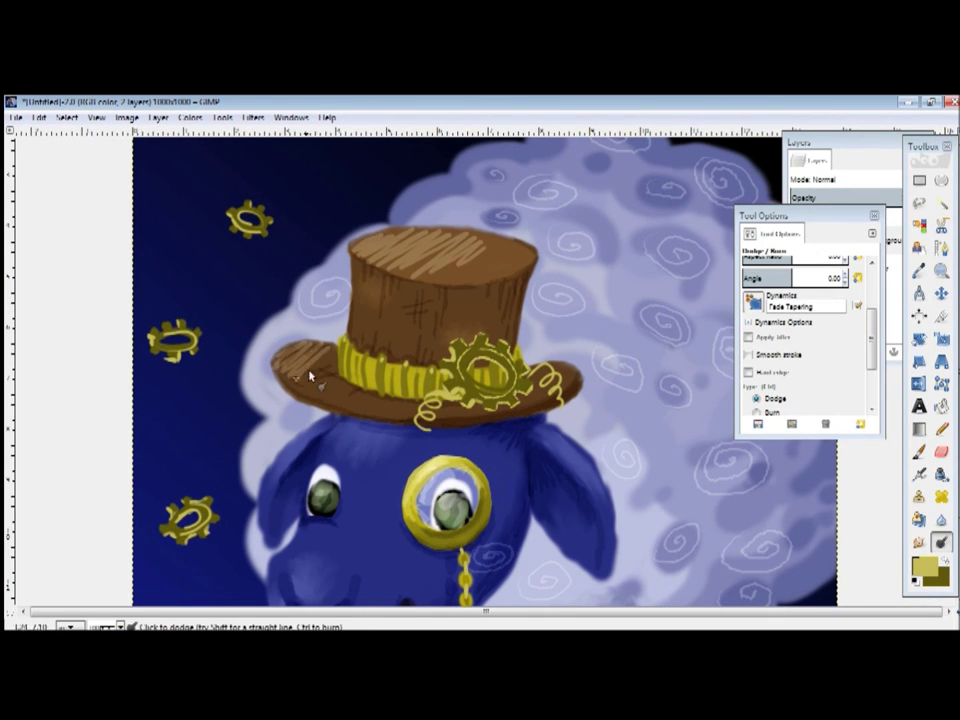
# Step: Try a Smudge touch on the hat, then set Dodge/Burn back to Burn and zoom in on the face
pyautogui.click(70, 627)
pyautogui.click(103, 561)
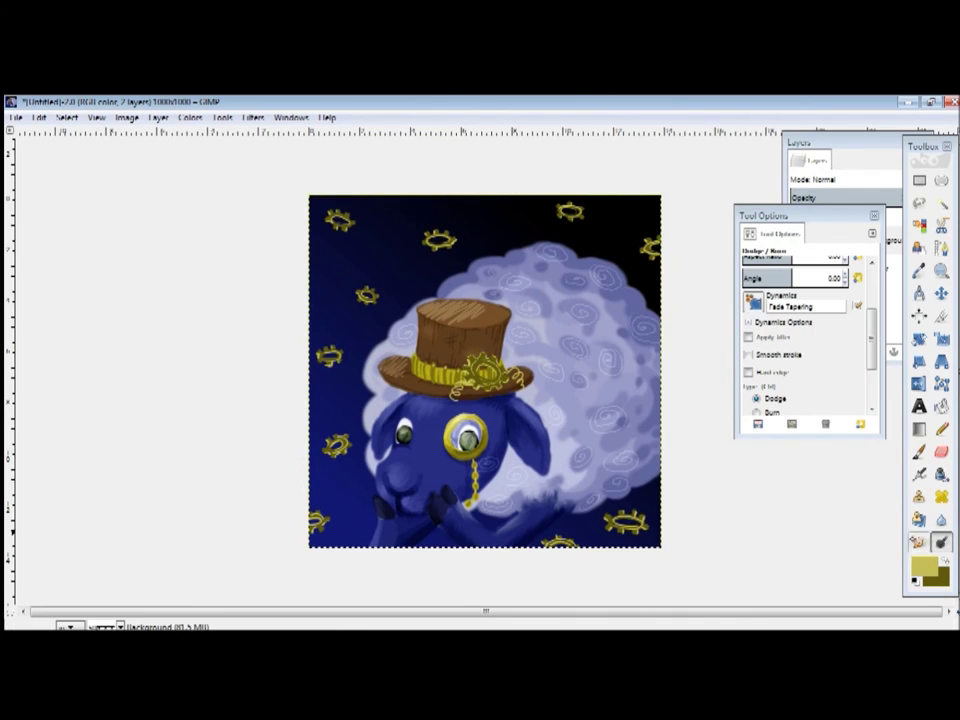
pyautogui.click(918, 541)
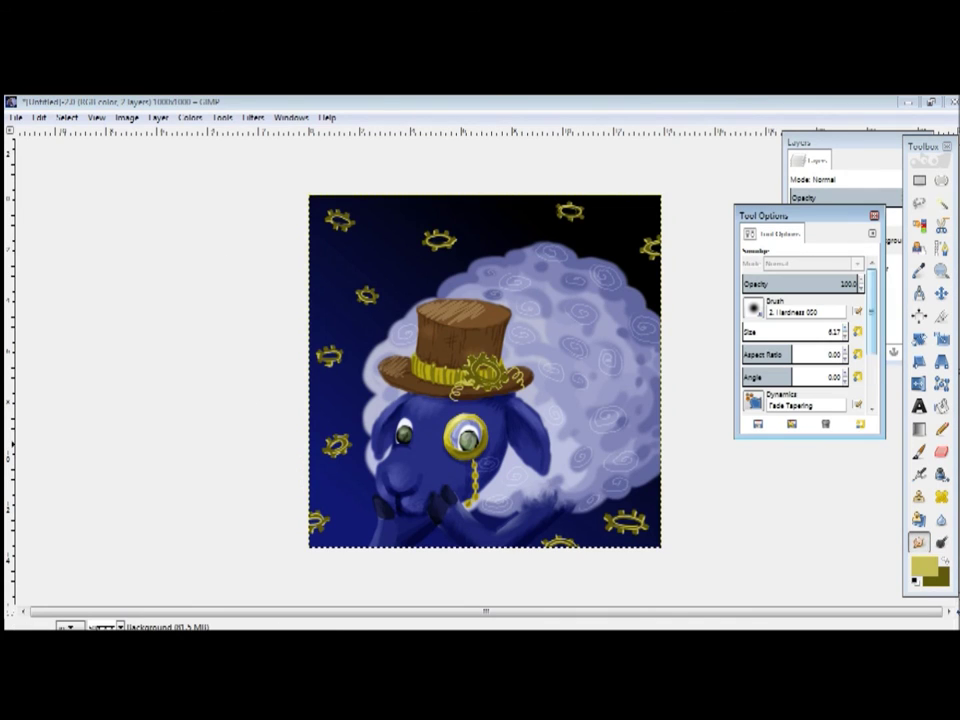
pyautogui.click(489, 323)
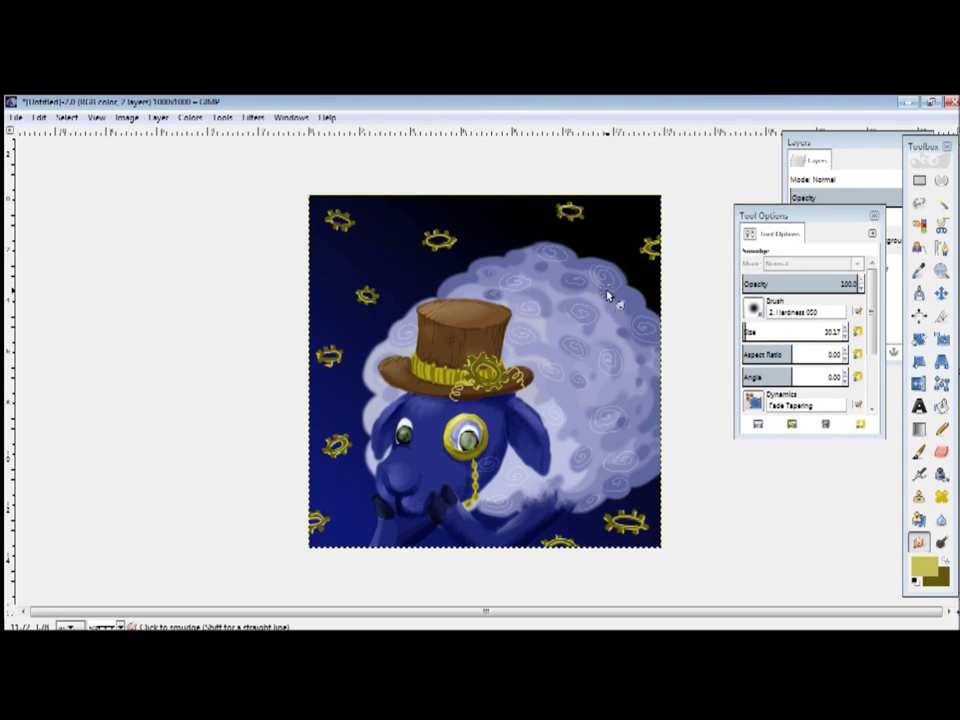
pyautogui.click(941, 541)
pyautogui.scroll(-5, 805, 340)
pyautogui.scroll(5, 805, 330)
pyautogui.press('+')
pyautogui.press('+')
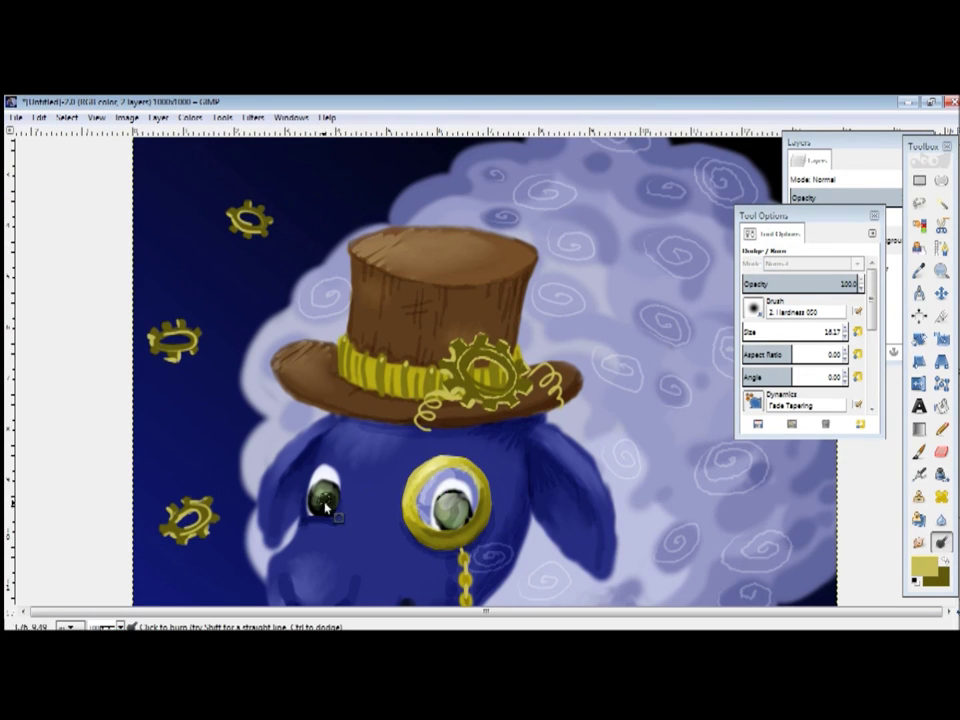
# Step: Burn the pupil behind the monocle, undo two unwanted strokes, and zoom out to the full image
pyautogui.moveTo(448, 505); pyautogui.dragTo(461, 517)
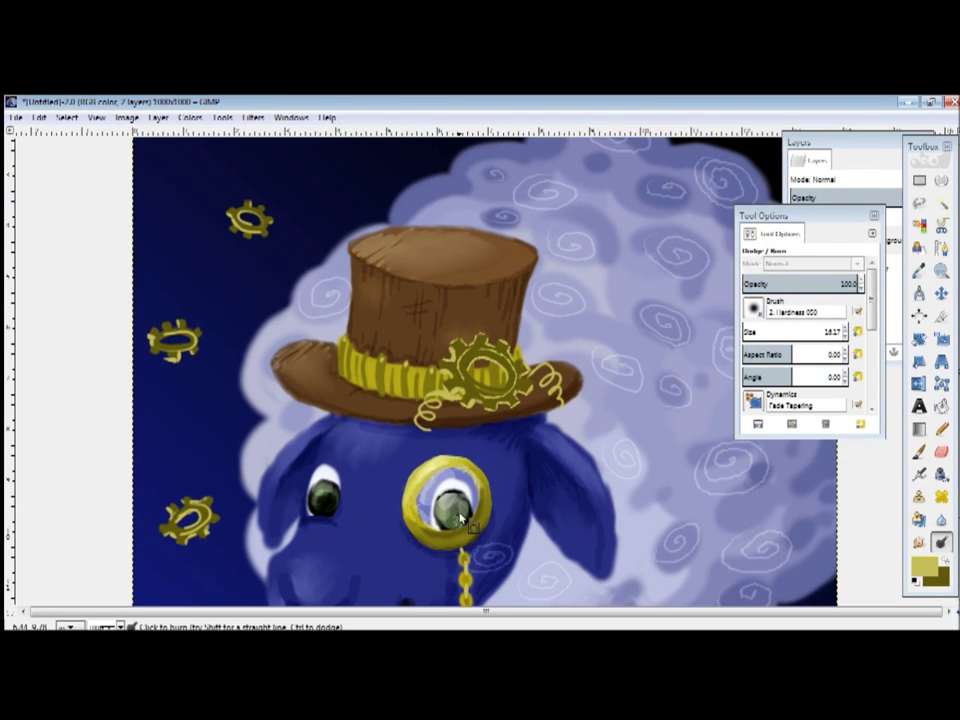
pyautogui.moveTo(489, 452); pyautogui.dragTo(456, 521)
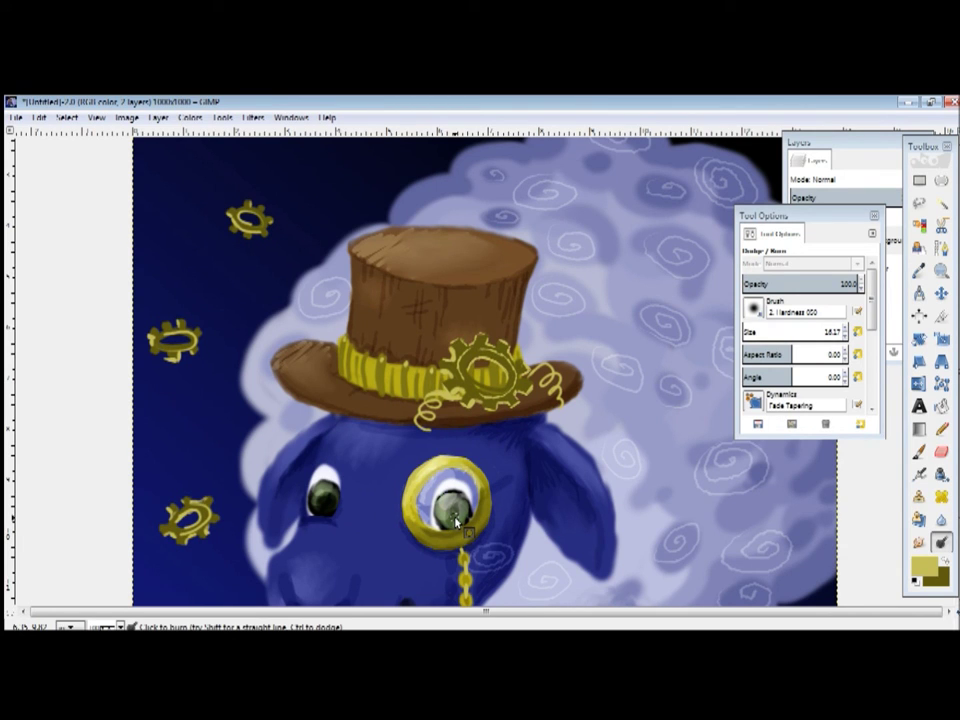
pyautogui.click(67, 117)
pyautogui.click(80, 133)
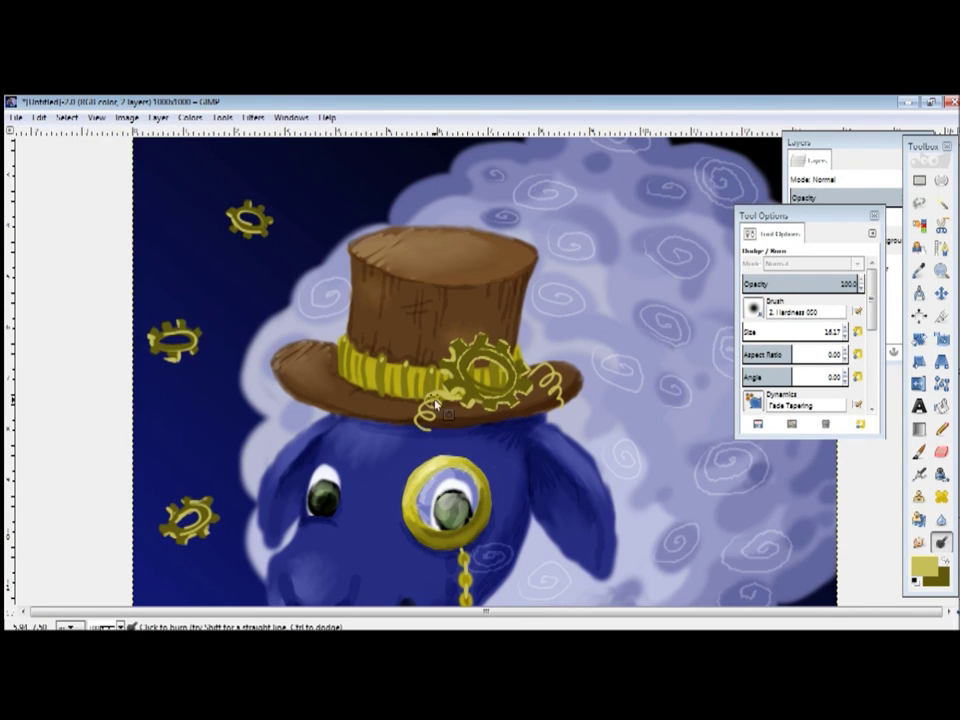
pyautogui.click(38, 117)
pyautogui.click(57, 139)
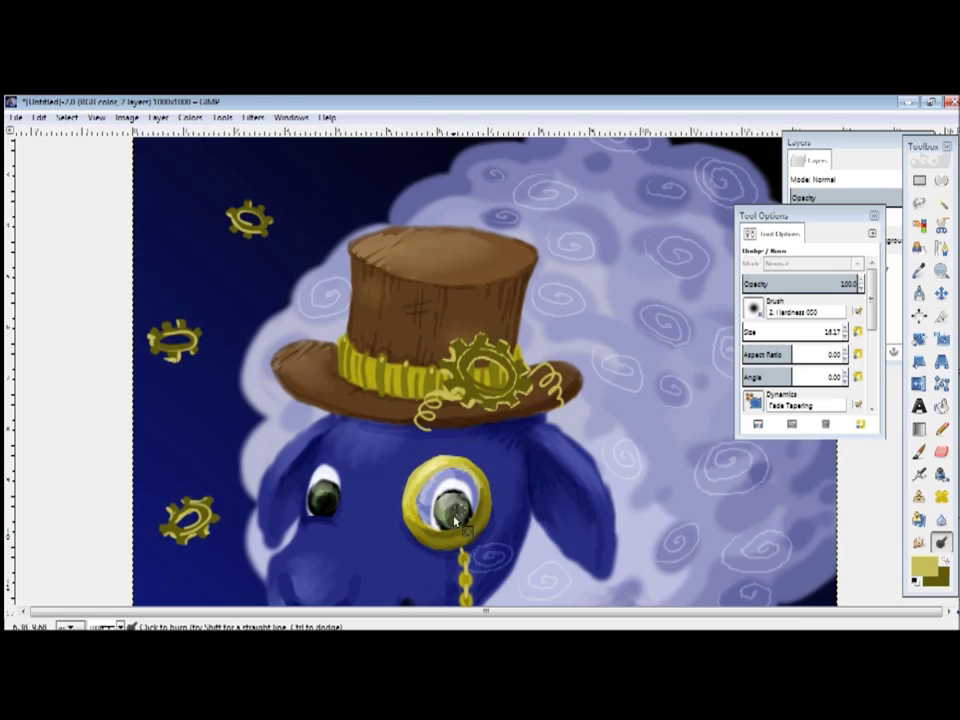
pyautogui.click(68, 627)
pyautogui.click(105, 560)
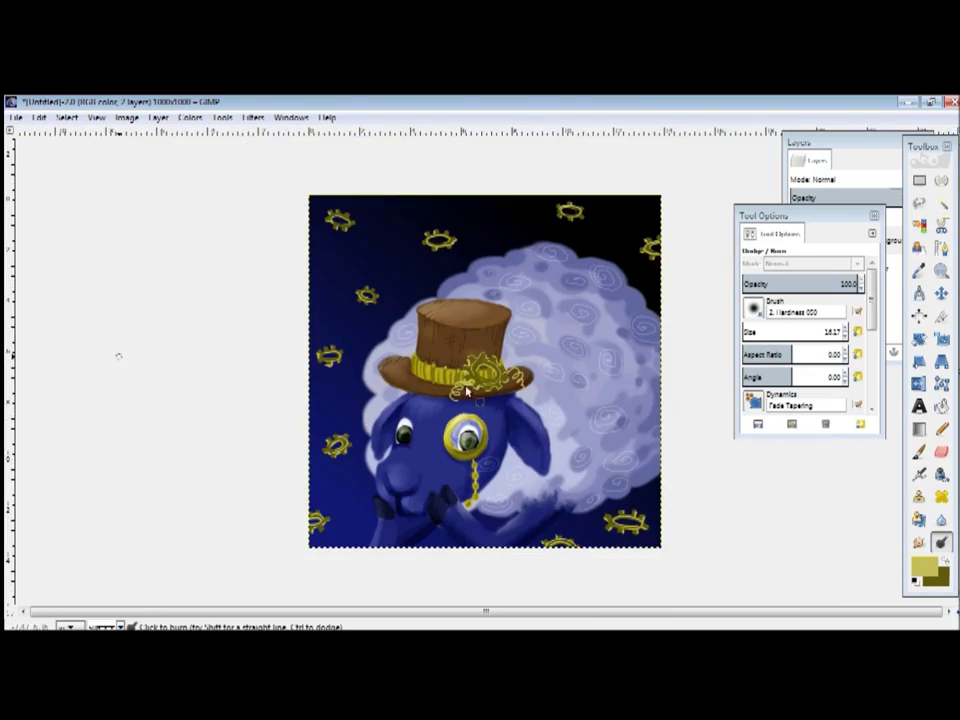